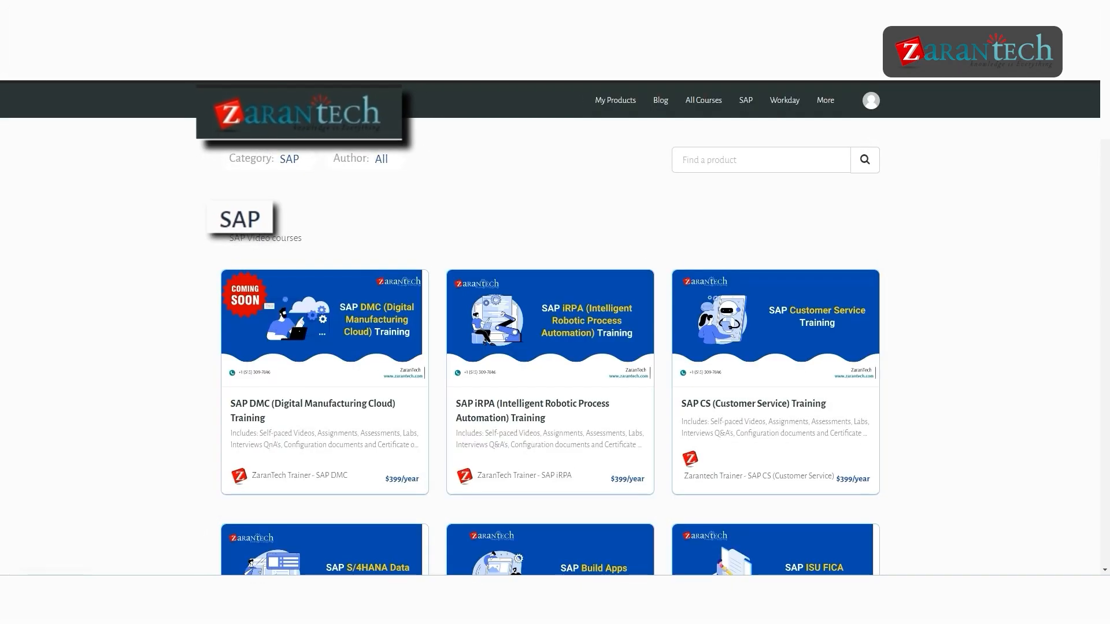
pyautogui.scroll(-1, 550, 328)
pyautogui.scroll(-4, 550, 328)
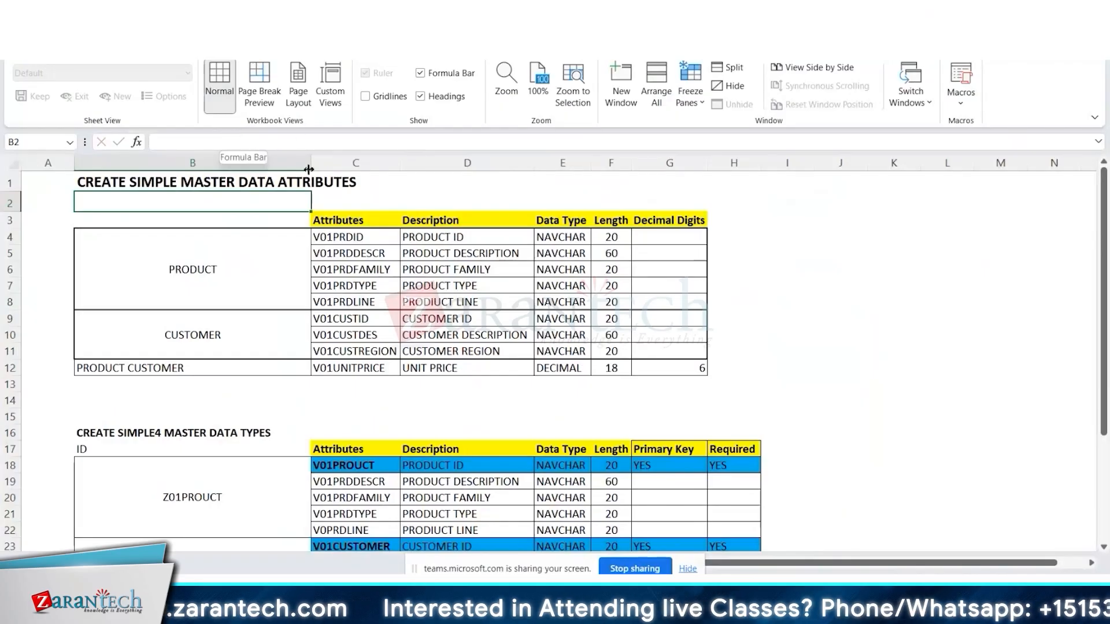
# Step: Examine the Description, Data Type, Length and Decimal Digits columns of the master data attributes table
pyautogui.click(440, 220)
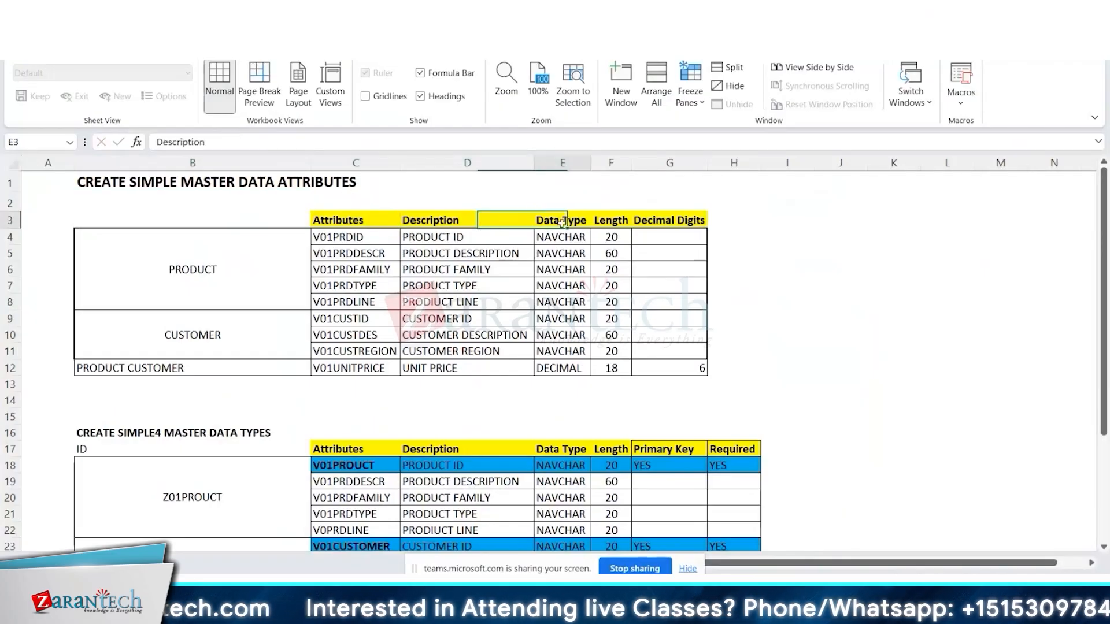
pyautogui.click(560, 222)
pyautogui.click(611, 221)
pyautogui.moveTo(681, 236); pyautogui.dragTo(671, 371)
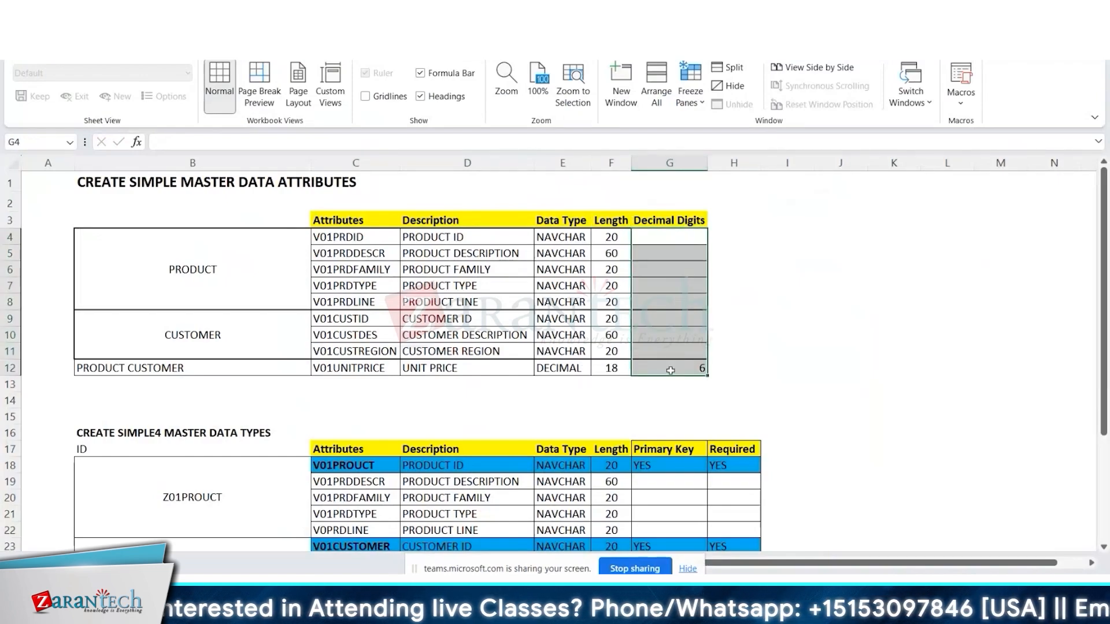
# Step: Centre the V01UNITPRICE attribute and its UNIT PRICE description in row 12
pyautogui.moveTo(365, 369); pyautogui.dragTo(540, 382)
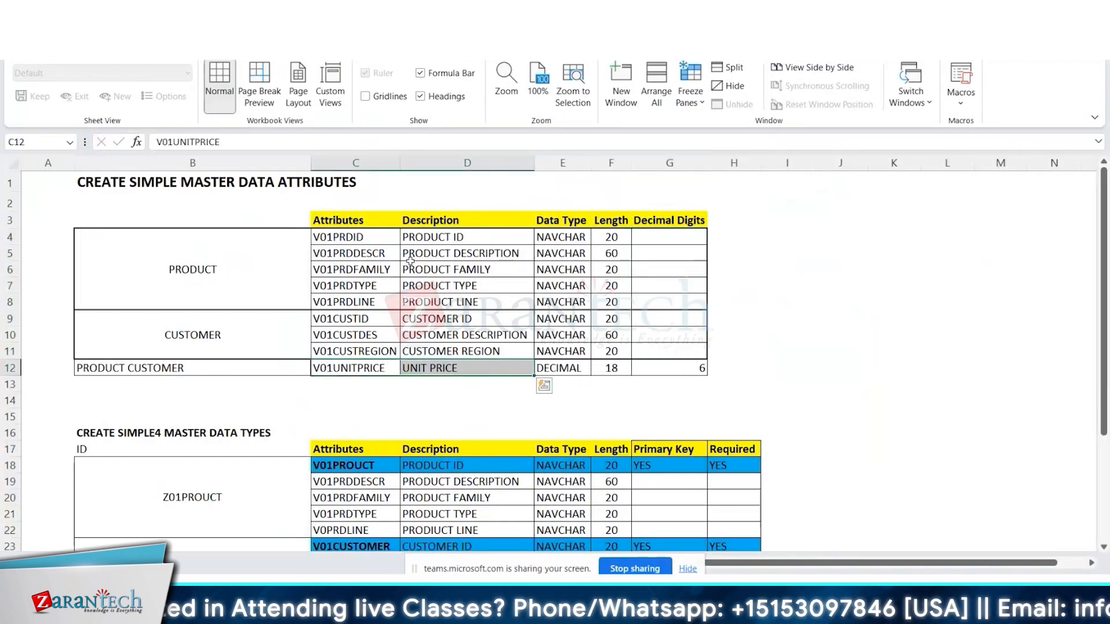
pyautogui.click(56, 47)
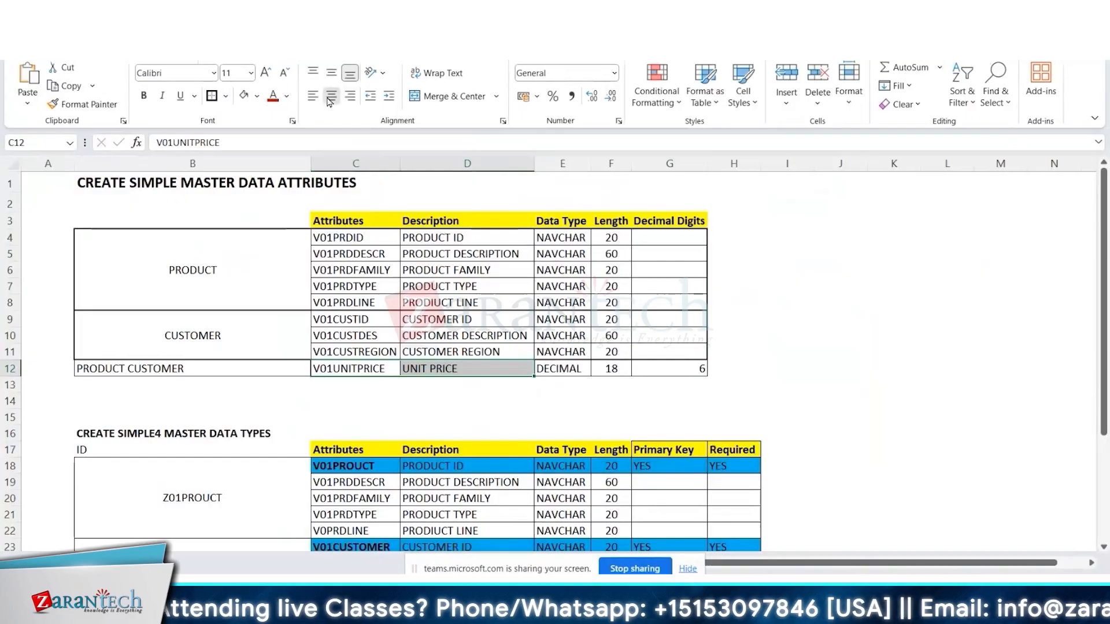
pyautogui.click(331, 97)
# Step: Examine the product and customer attribute names in C4:C11
pyautogui.click(351, 239)
pyautogui.moveTo(349, 268); pyautogui.dragTo(346, 351)
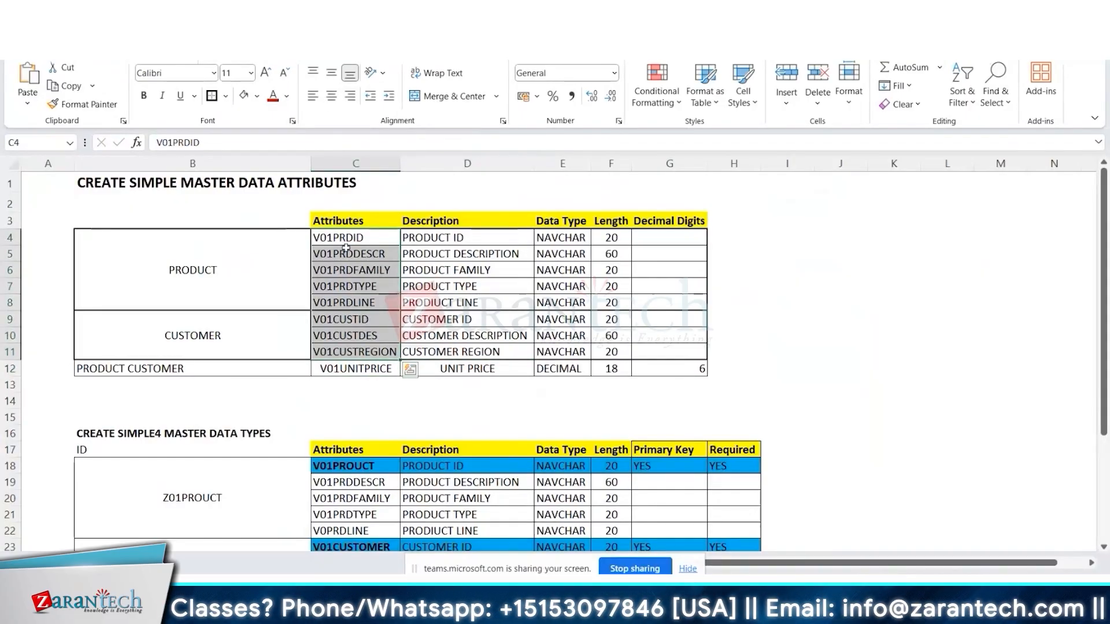
pyautogui.moveTo(357, 238); pyautogui.dragTo(355, 349)
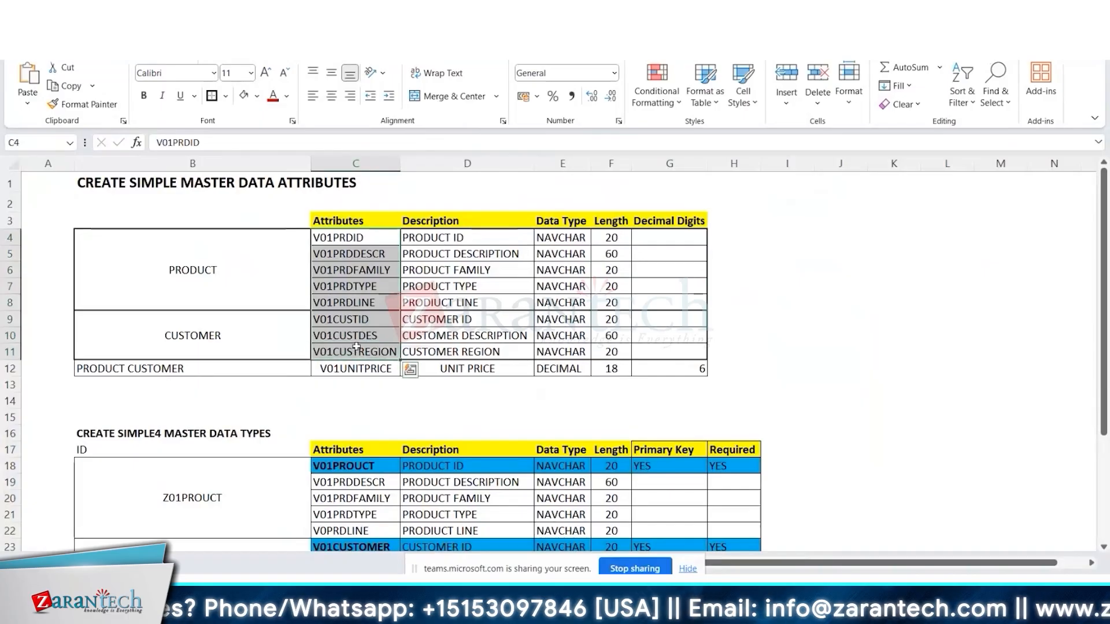
pyautogui.click(347, 240)
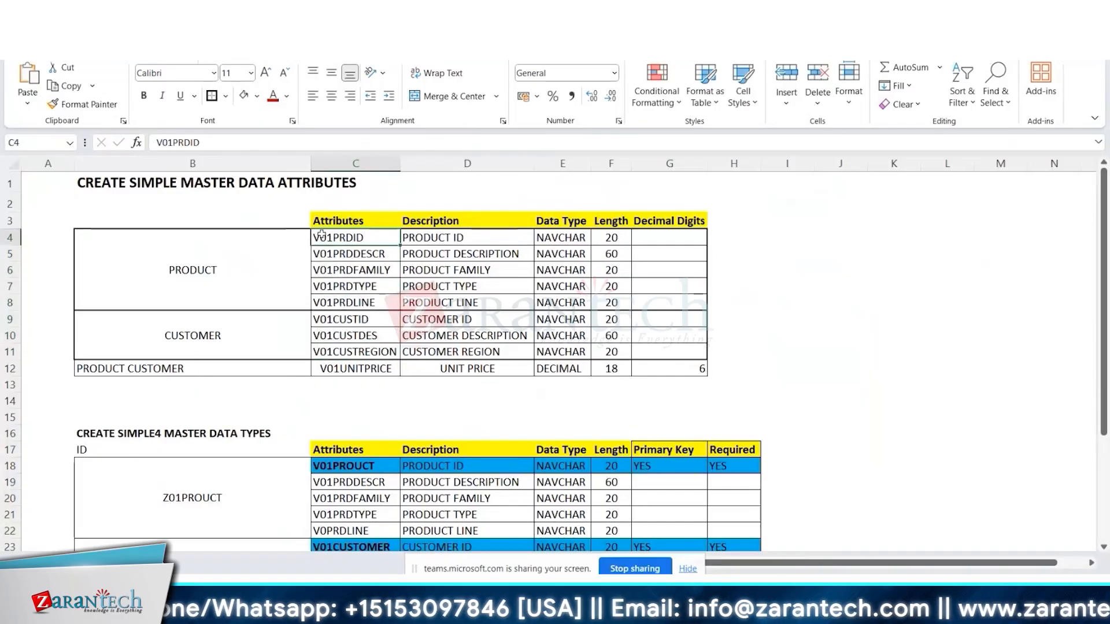
# Step: Centre the PRODUCT CUSTOMER label in cell B12 to match the PRODUCT and CUSTOMER labels
pyautogui.click(240, 256)
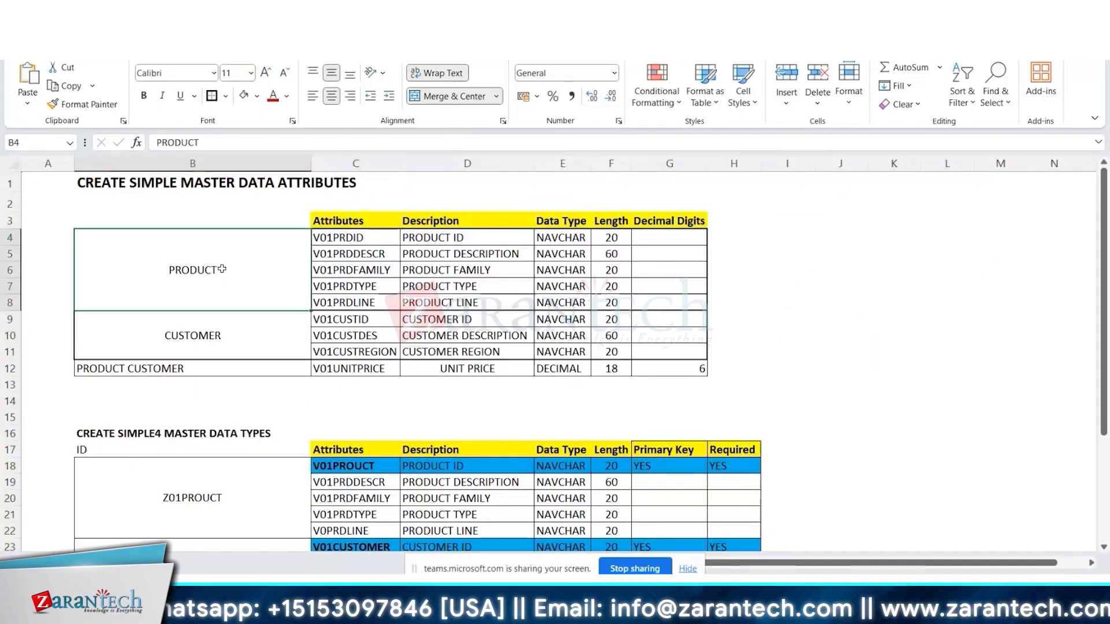
pyautogui.click(237, 347)
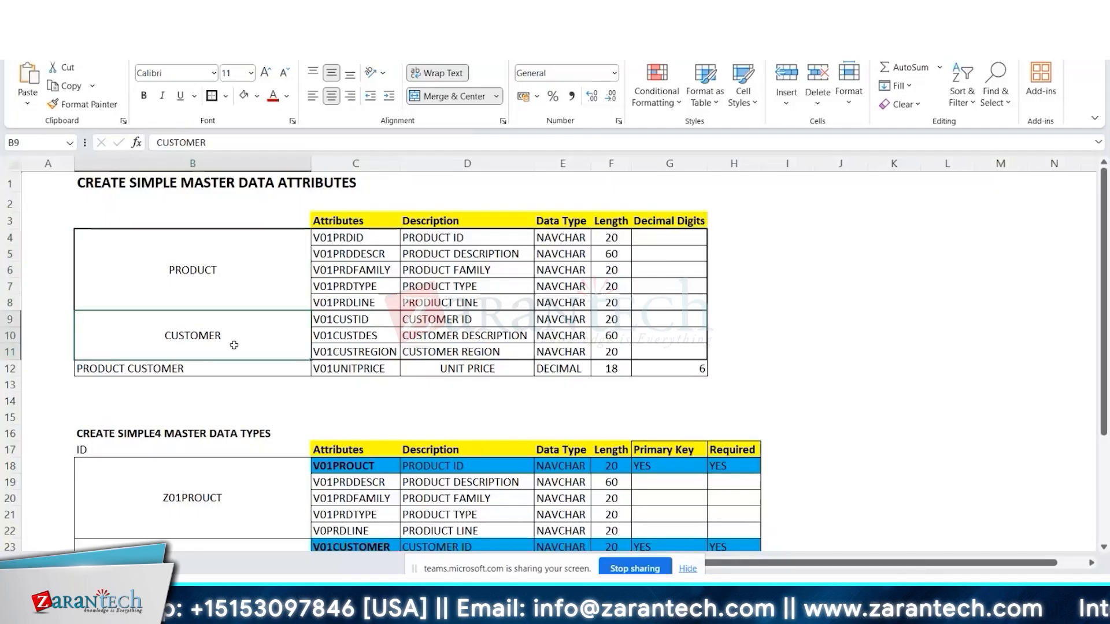
pyautogui.click(220, 369)
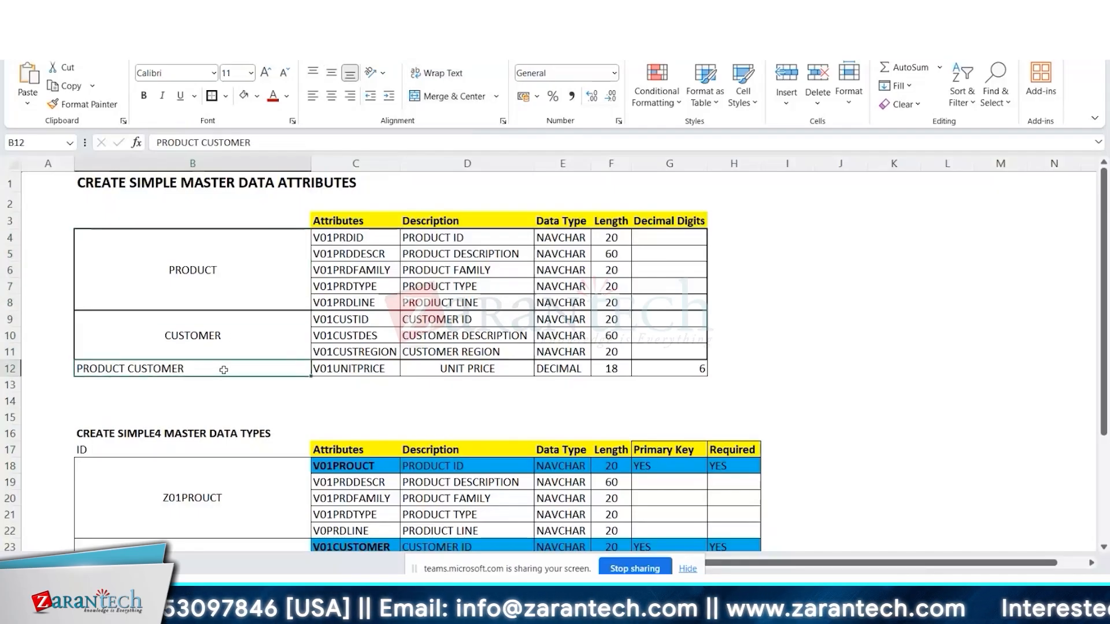
pyautogui.click(331, 96)
# Step: Review the group labels, the sheet title, and the V01PRDID attribute with its description and data type
pyautogui.click(253, 308)
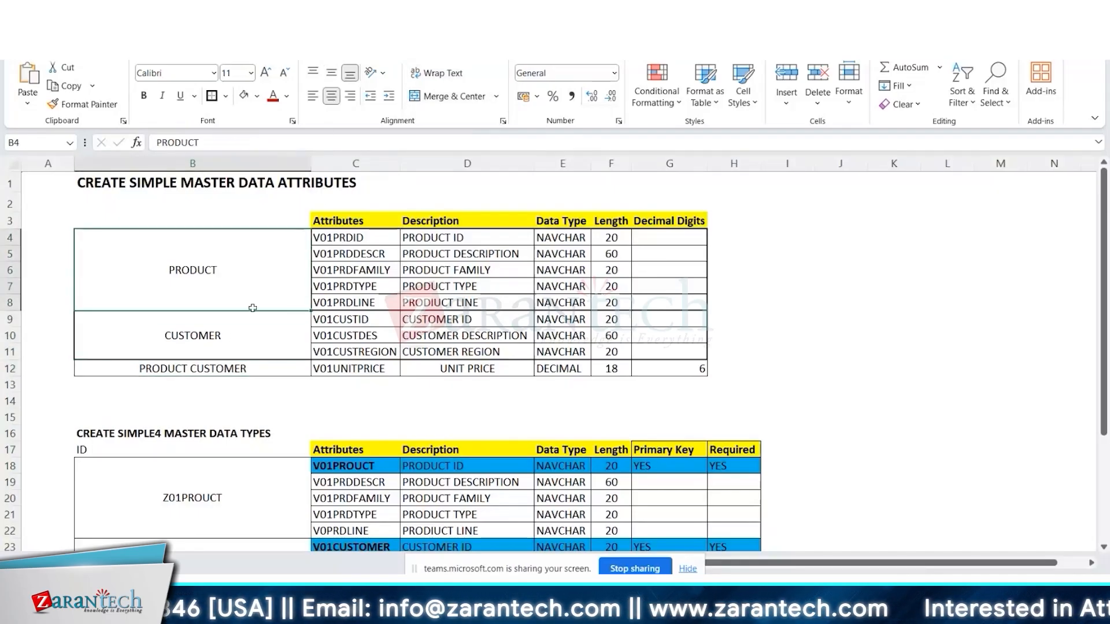
pyautogui.moveTo(253, 308); pyautogui.dragTo(243, 370)
pyautogui.click(189, 179)
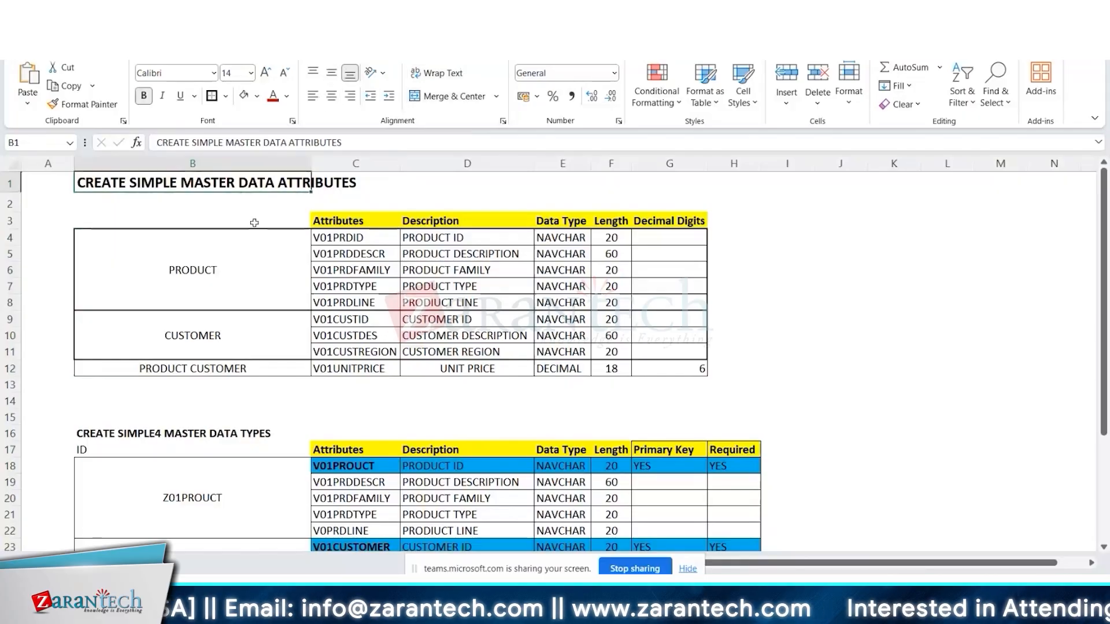
pyautogui.click(350, 237)
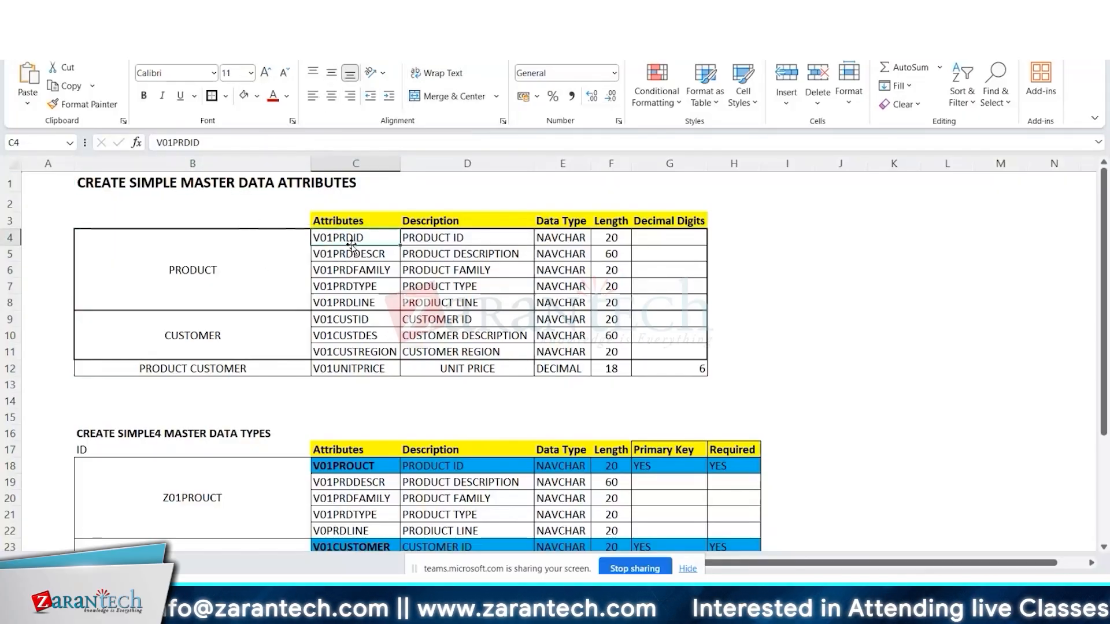
pyautogui.click(446, 238)
pyautogui.click(569, 238)
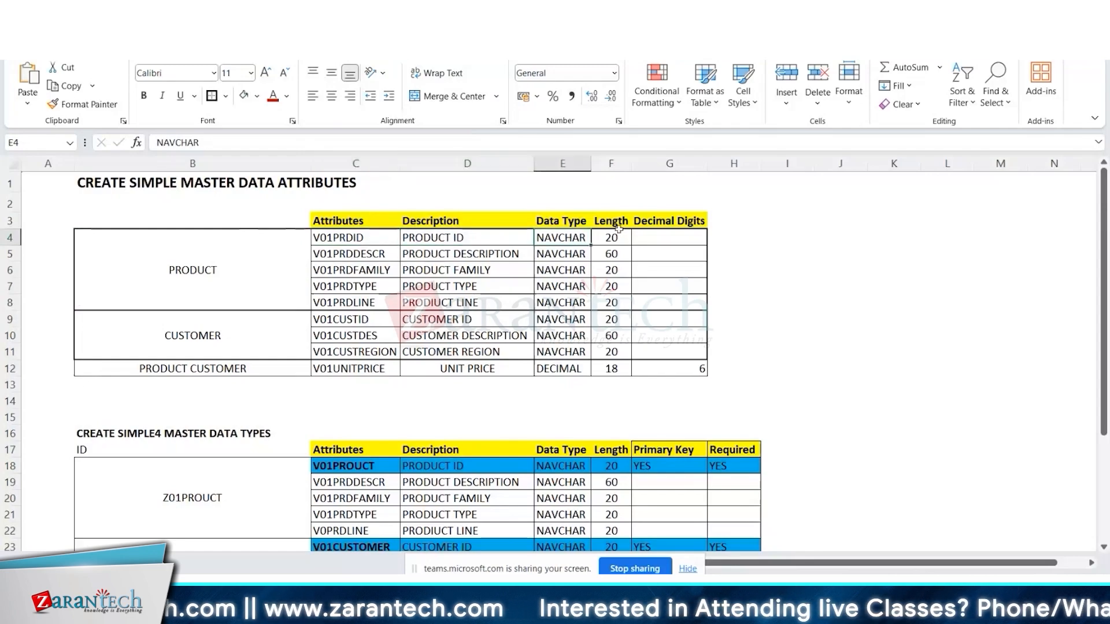
# Step: Apply all borders to the attributes table's header row, from Attributes to Decimal Digits
pyautogui.moveTo(355, 219); pyautogui.dragTo(678, 223)
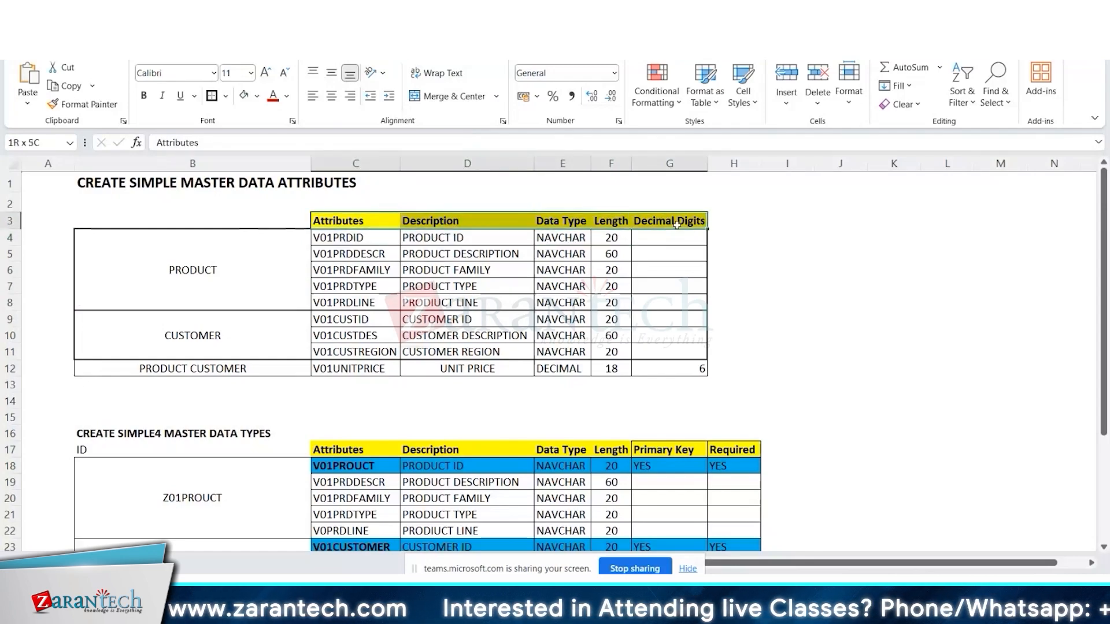
pyautogui.click(226, 96)
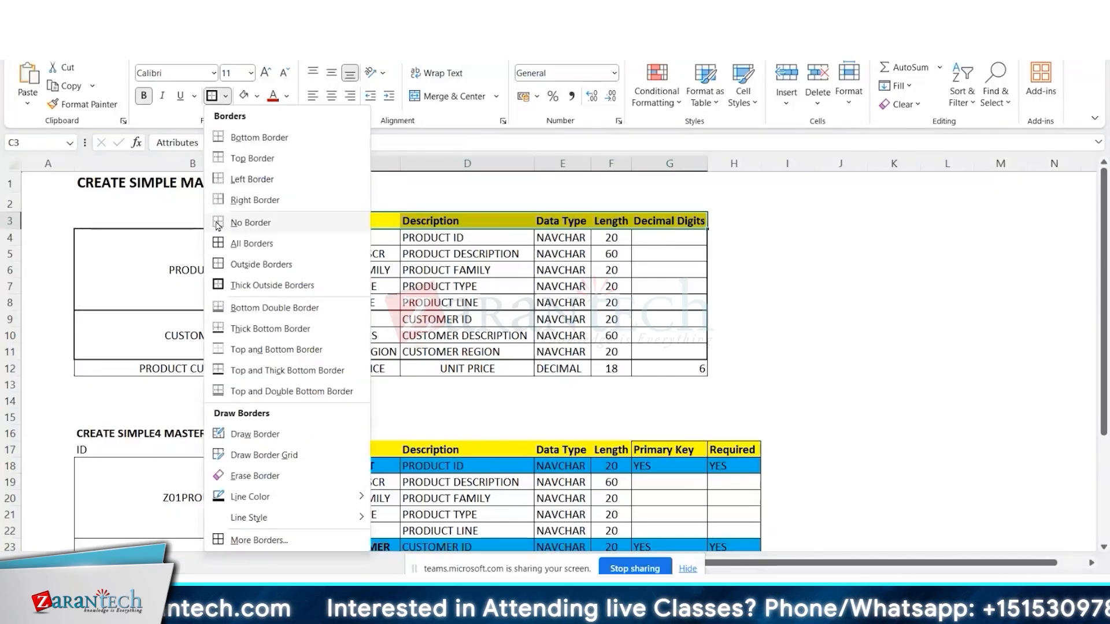
pyautogui.click(272, 244)
# Step: Examine the V01PRDID row's description, data type and length
pyautogui.click(584, 239)
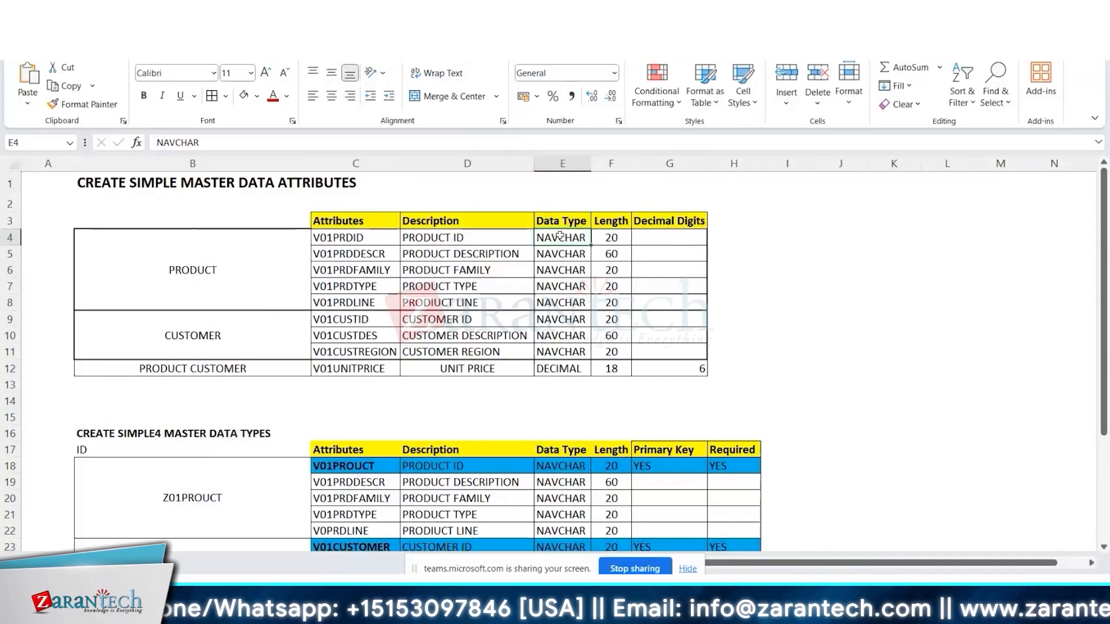
pyautogui.moveTo(352, 237); pyautogui.dragTo(563, 238)
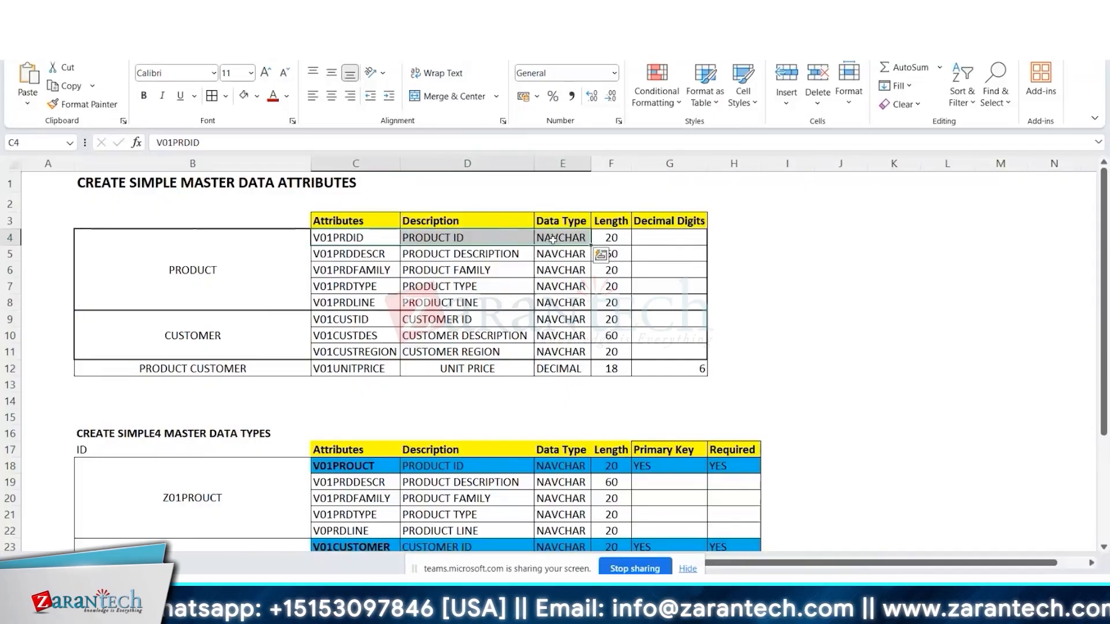
pyautogui.click(607, 237)
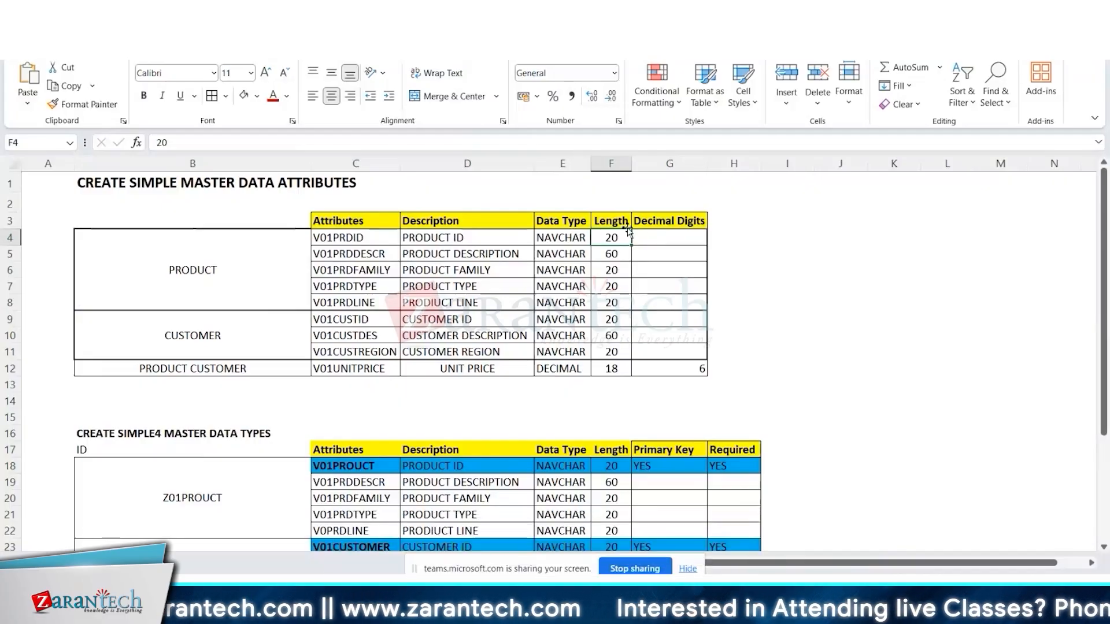
pyautogui.click(349, 237)
pyautogui.moveTo(505, 236); pyautogui.dragTo(613, 237)
pyautogui.click(614, 237)
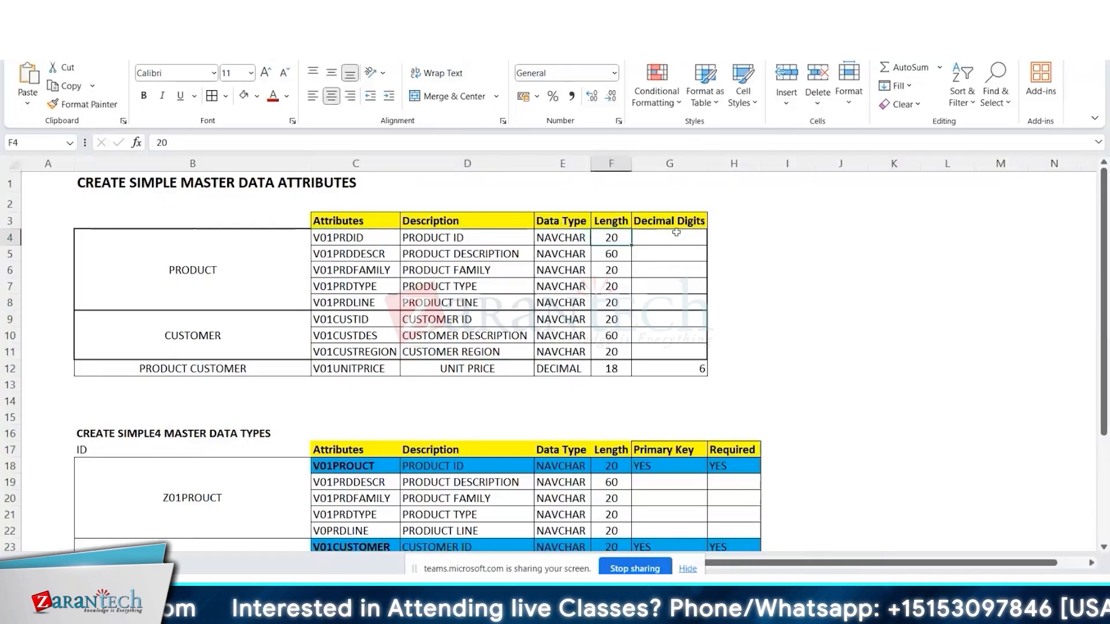
# Step: Widen the Decimal Digits column slightly
pyautogui.click(640, 226)
pyautogui.moveTo(708, 168); pyautogui.dragTo(711, 167)
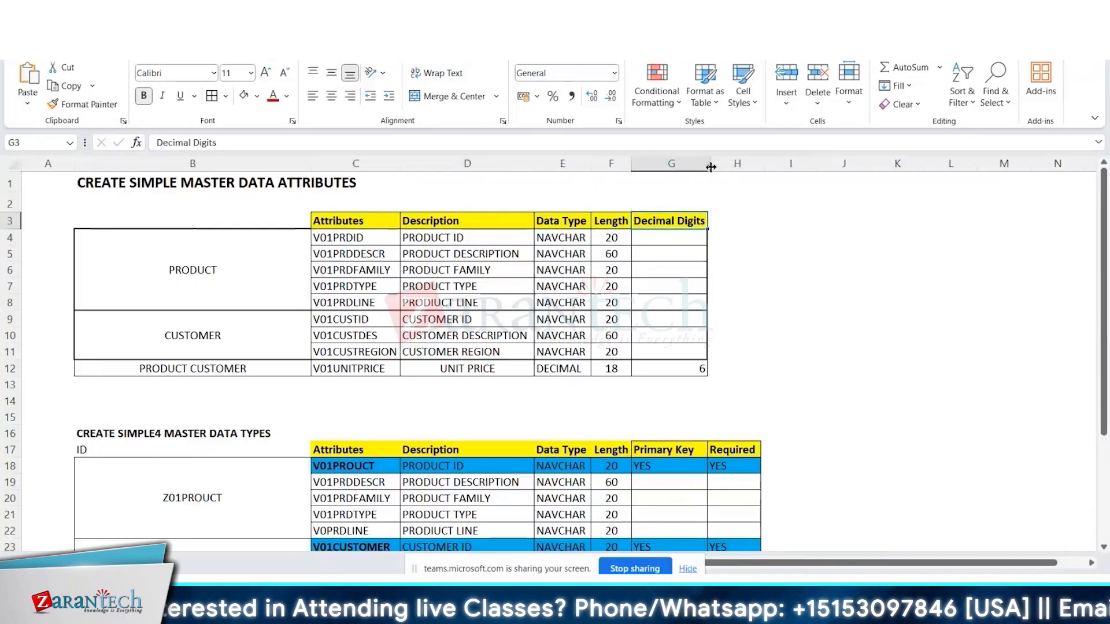
# Step: Review the descriptions, data types and lengths of the product attributes, from V01PRDID to V01PRDLINE
pyautogui.click(344, 235)
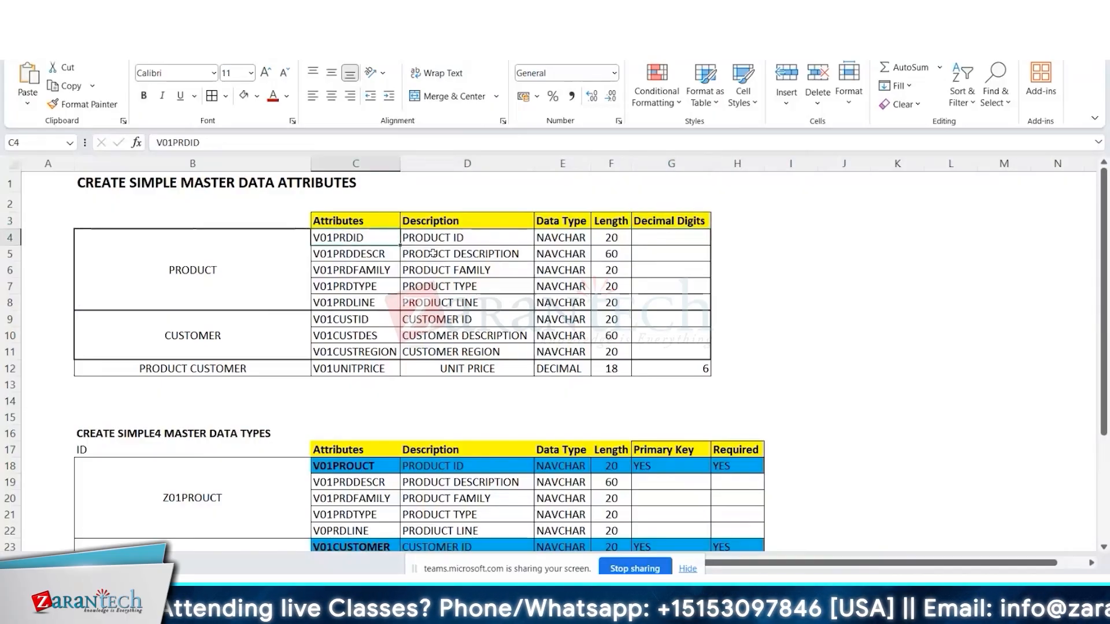
pyautogui.click(450, 239)
pyautogui.moveTo(602, 242); pyautogui.dragTo(440, 254)
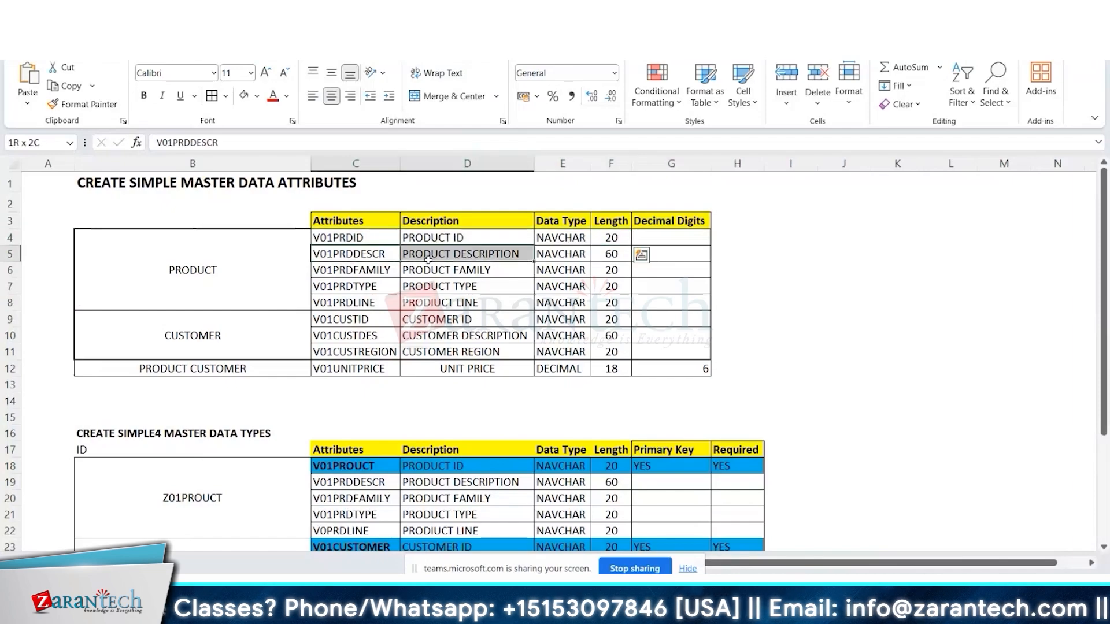
pyautogui.click(445, 251)
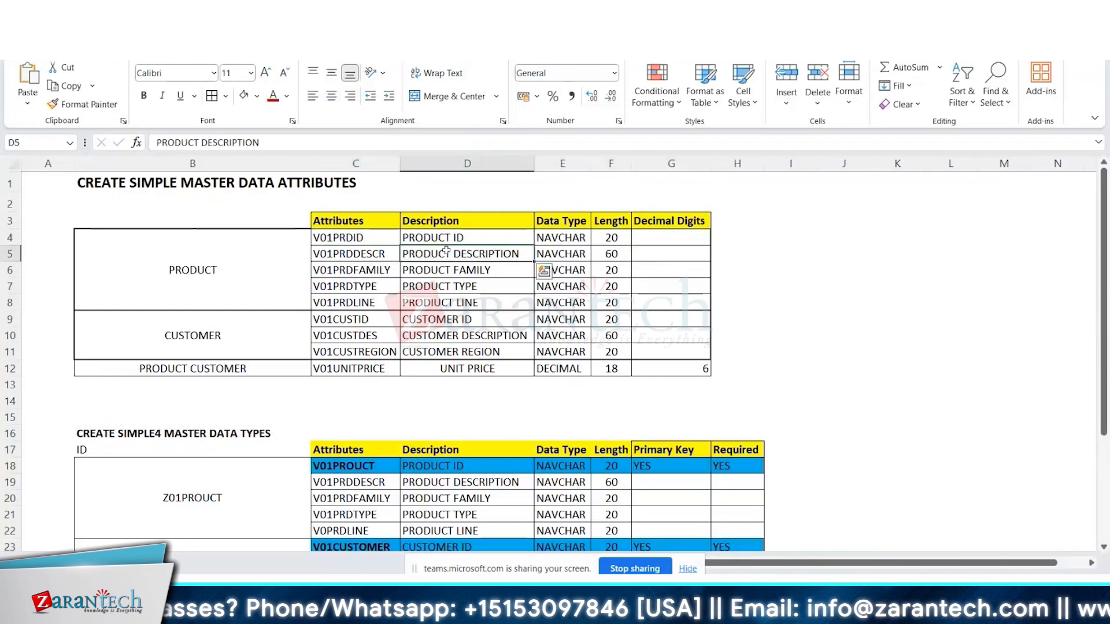
pyautogui.click(611, 252)
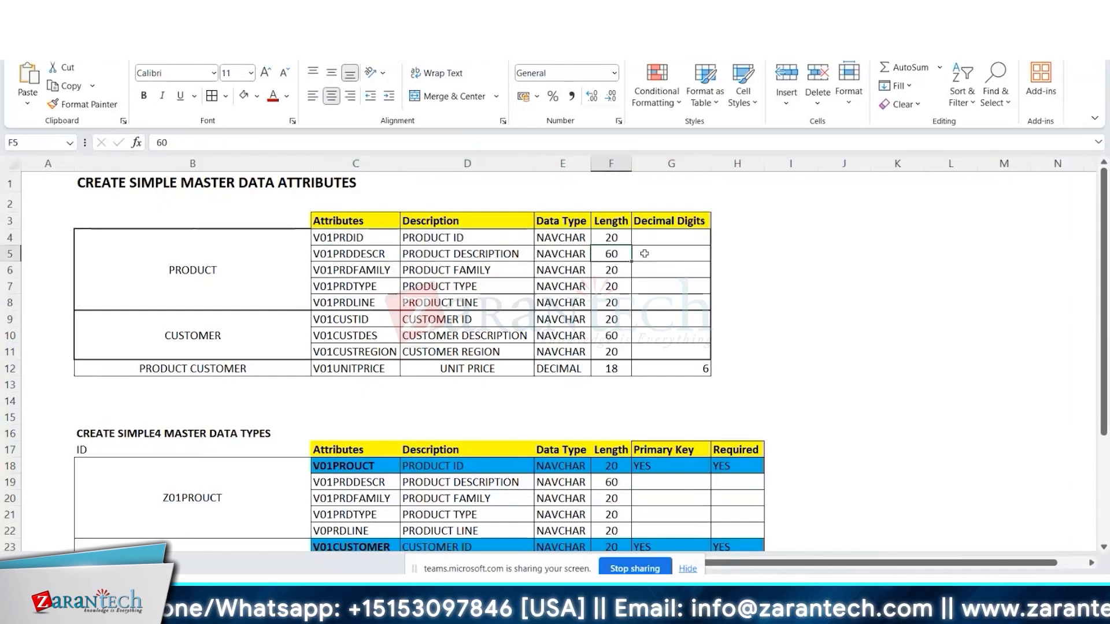
pyautogui.click(359, 274)
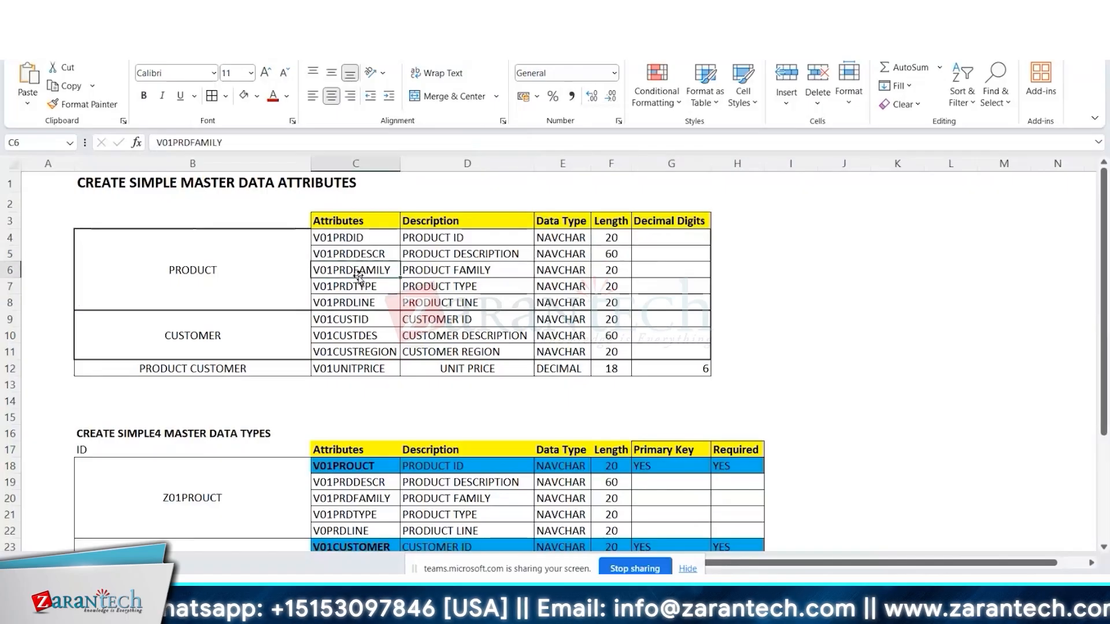
pyautogui.click(454, 272)
pyautogui.click(606, 271)
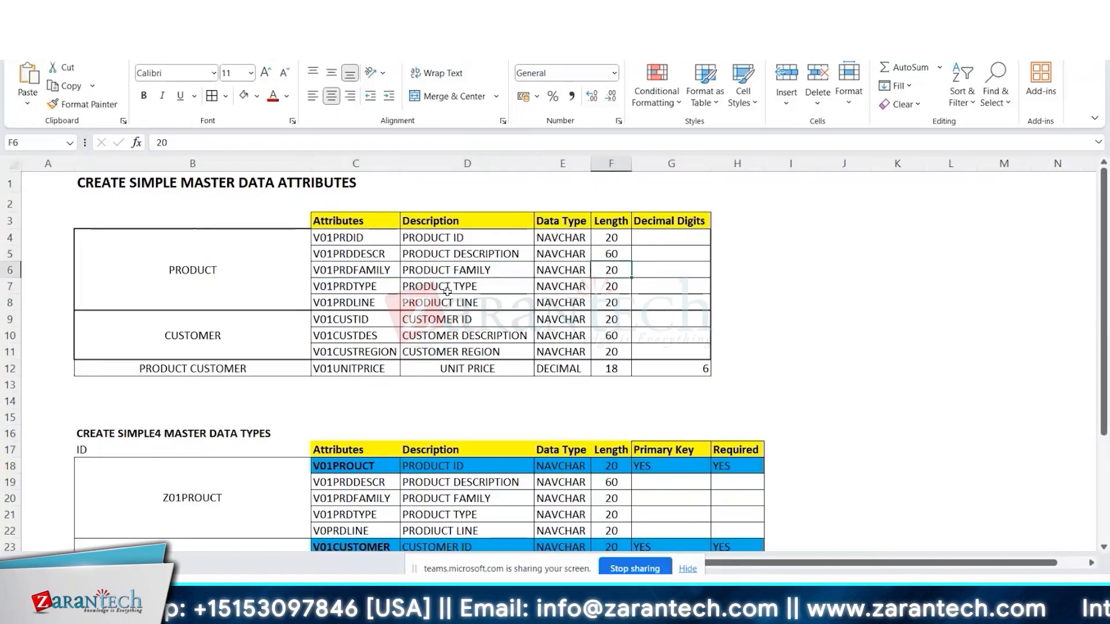
pyautogui.click(447, 291)
pyautogui.moveTo(610, 288); pyautogui.dragTo(611, 238)
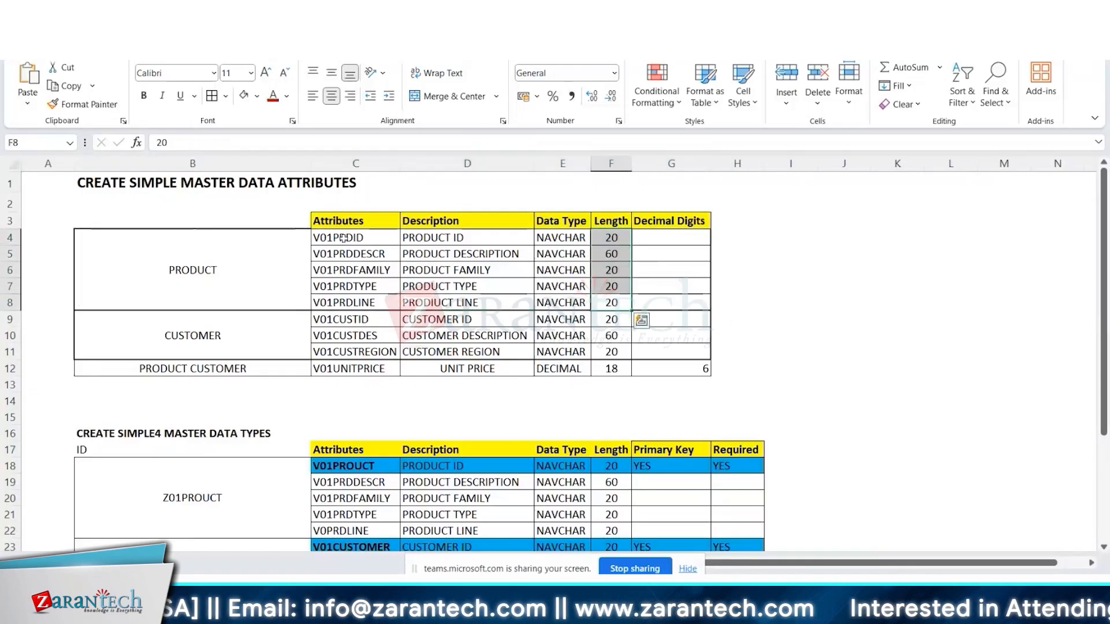
pyautogui.moveTo(343, 238); pyautogui.dragTo(601, 297)
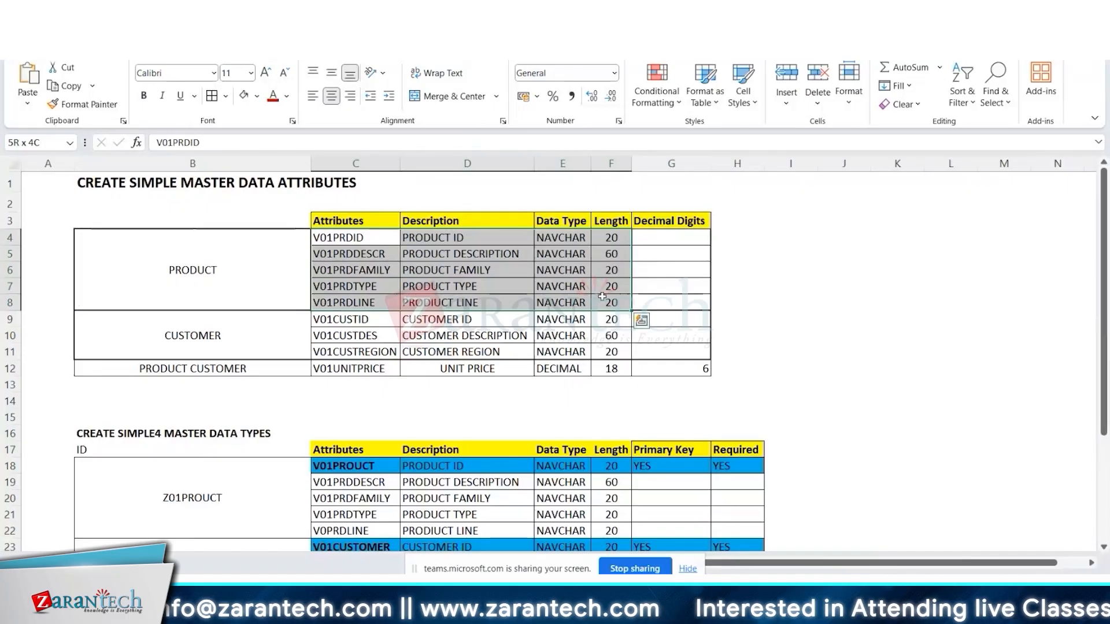
pyautogui.moveTo(602, 297); pyautogui.dragTo(602, 297)
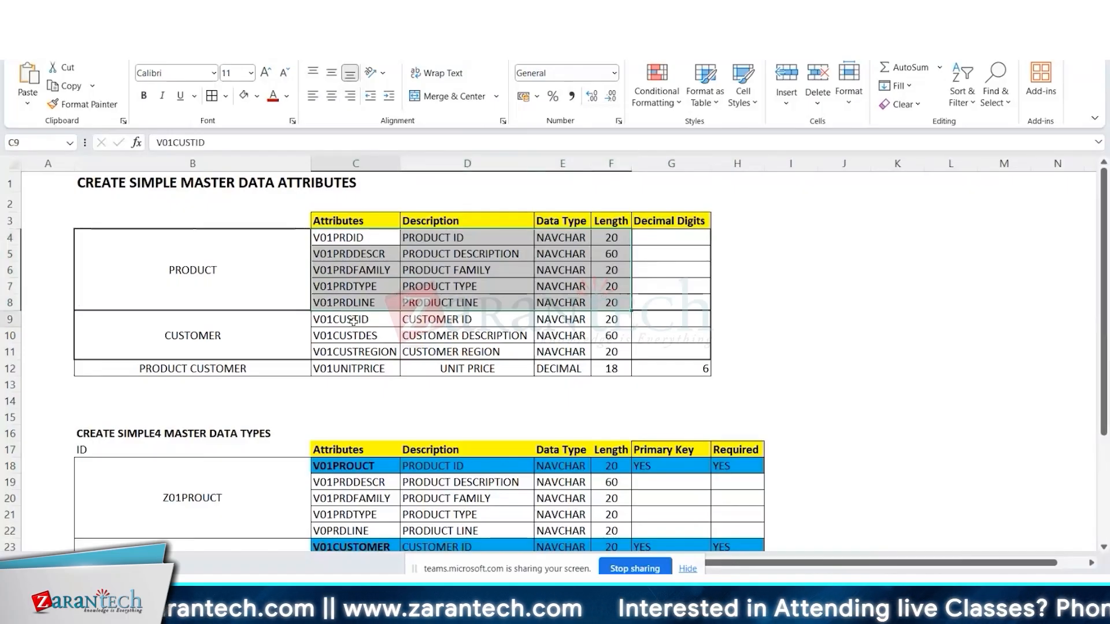
# Step: Review the customer attributes V01CUSTID, V01CUSTDES and V01CUSTREGION
pyautogui.moveTo(353, 321); pyautogui.dragTo(439, 352)
pyautogui.click(382, 318)
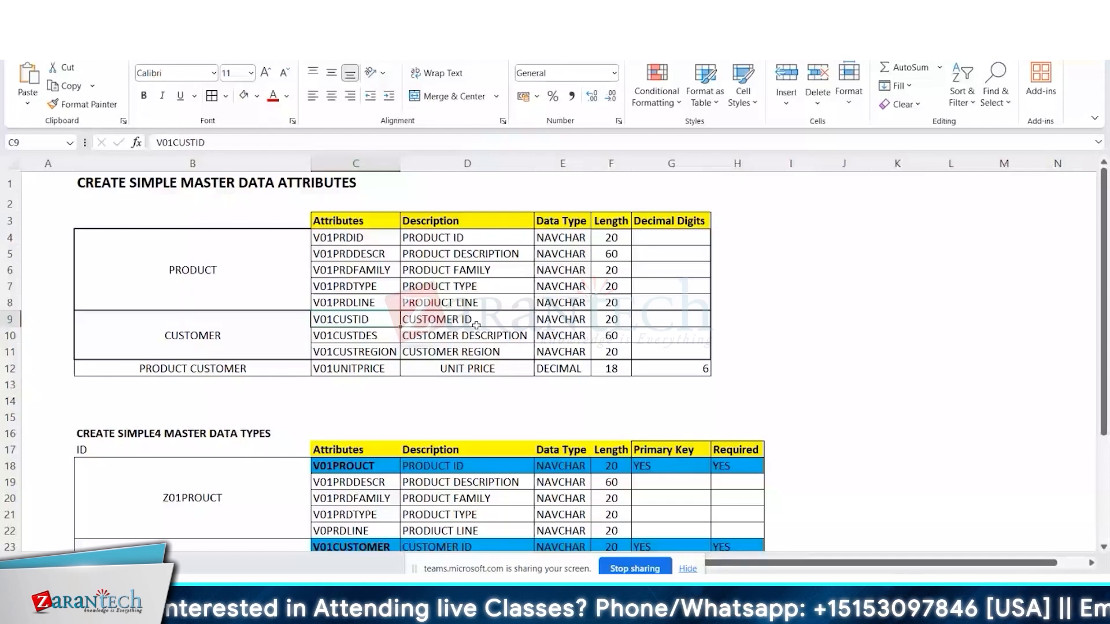
pyautogui.press('Down')
pyautogui.press('Down')
# Step: Left-align the UNIT PRICE description in D12 and check that row's data type, length and decimal digits
pyautogui.press('Down')
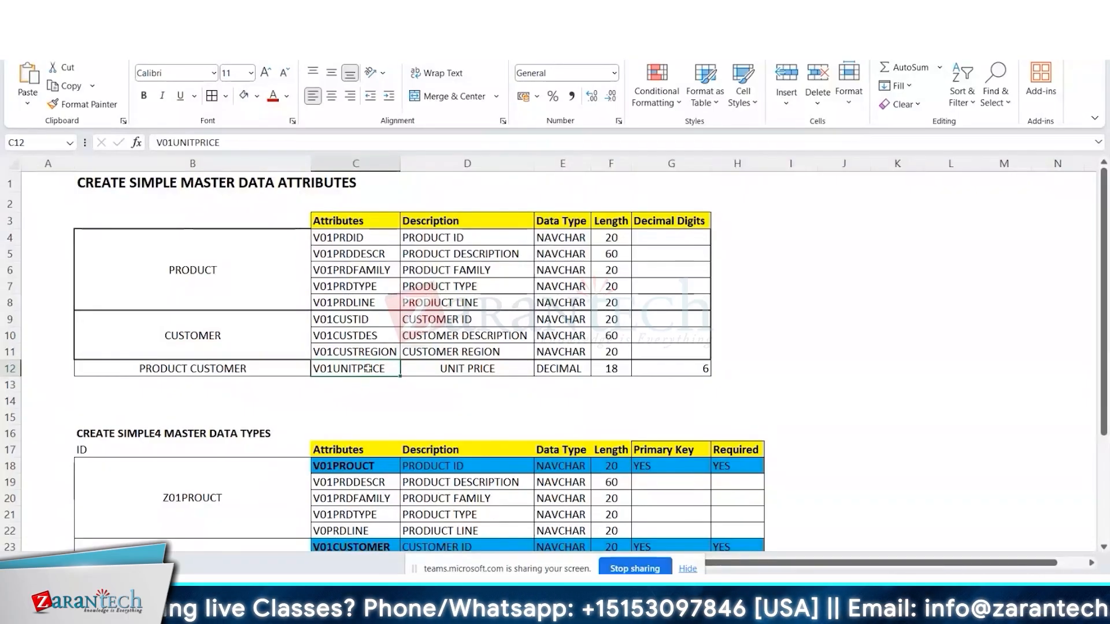
pyautogui.click(481, 370)
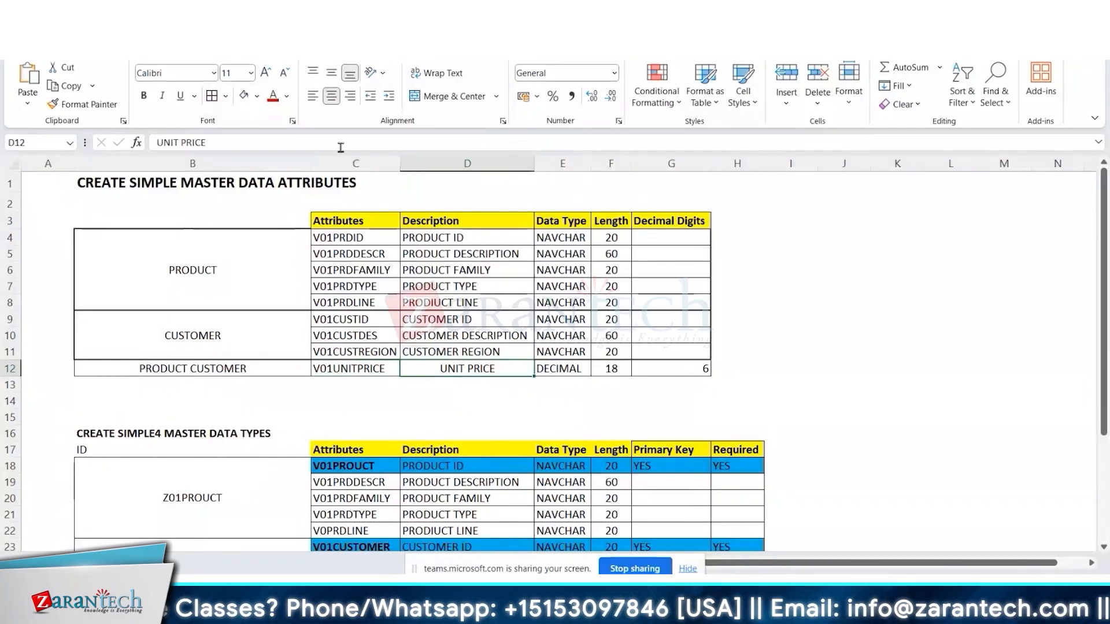
pyautogui.click(312, 95)
pyautogui.moveTo(559, 369); pyautogui.dragTo(653, 367)
pyautogui.click(612, 370)
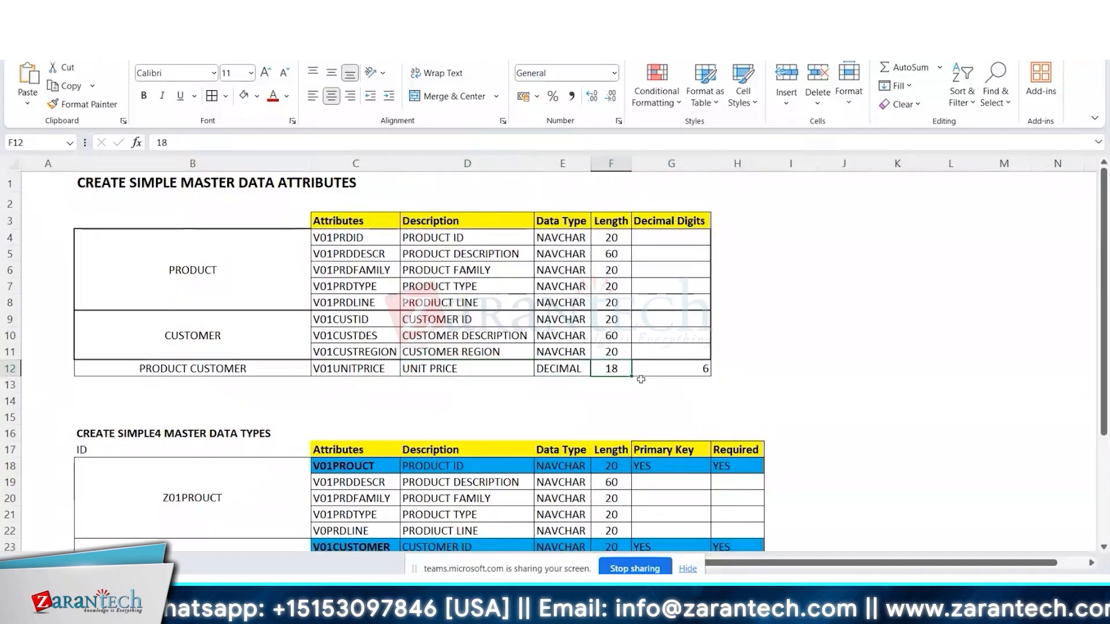
# Step: Centre the contents of the whole Decimal Digits column, column G
pyautogui.click(687, 370)
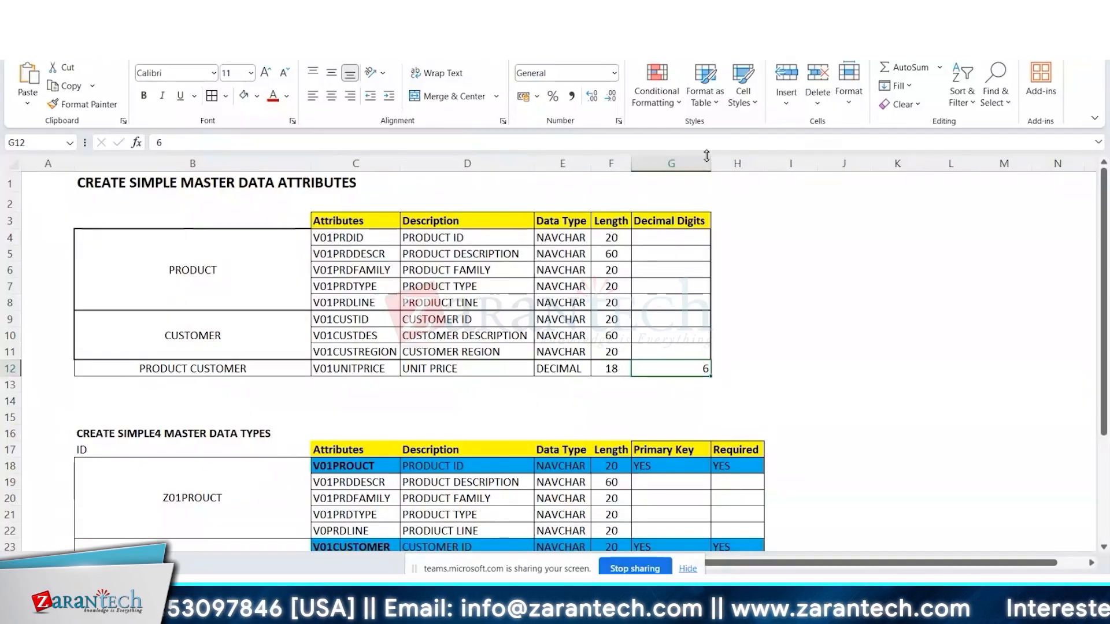
pyautogui.click(691, 164)
pyautogui.click(331, 96)
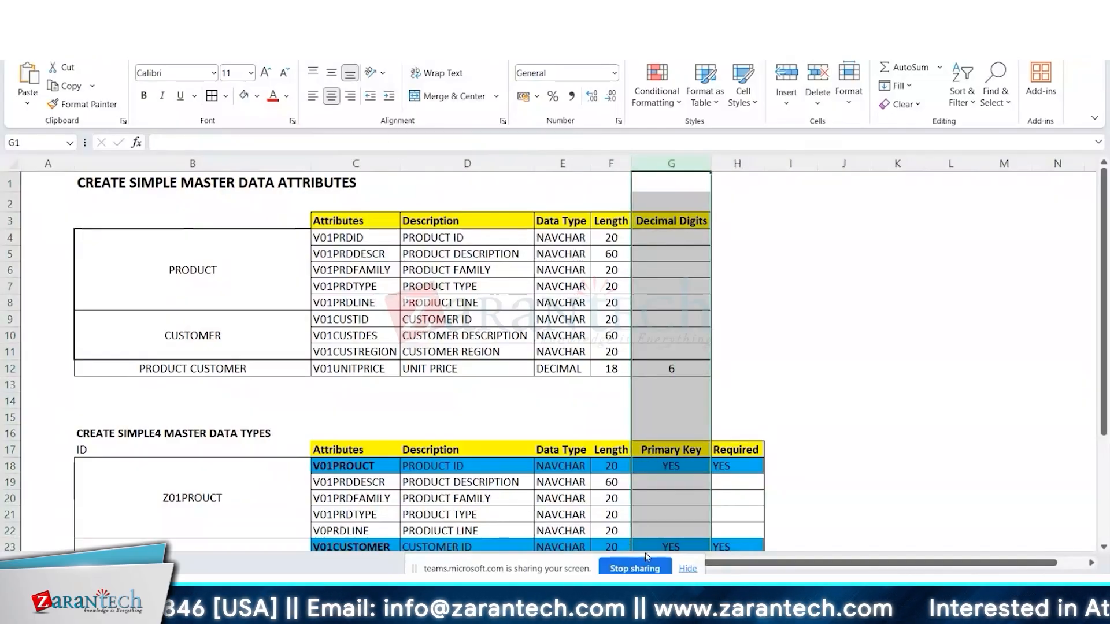
pyautogui.click(671, 254)
# Step: Switch to SAP IBP in the browser and open the Attributes list under Model Configuration
pyautogui.moveTo(733, 582)
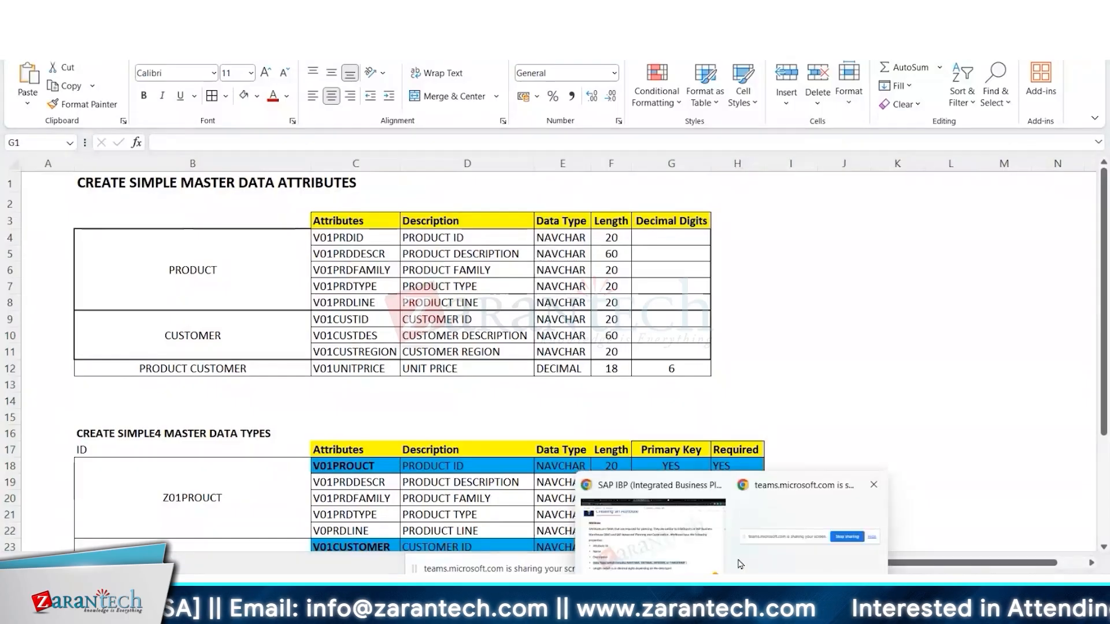
pyautogui.click(688, 520)
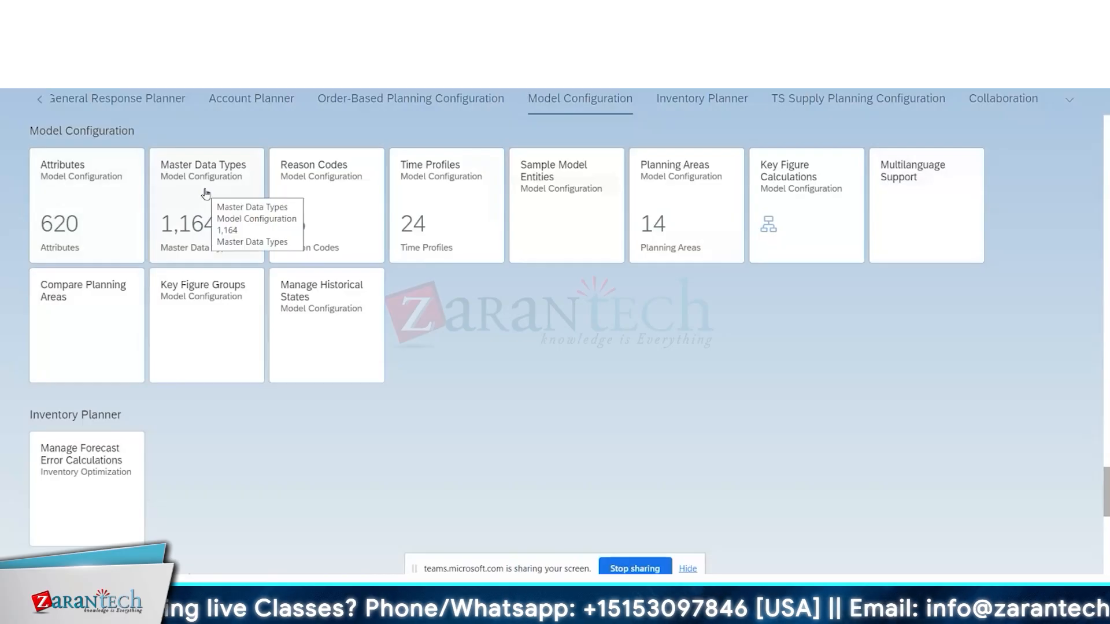
pyautogui.click(112, 218)
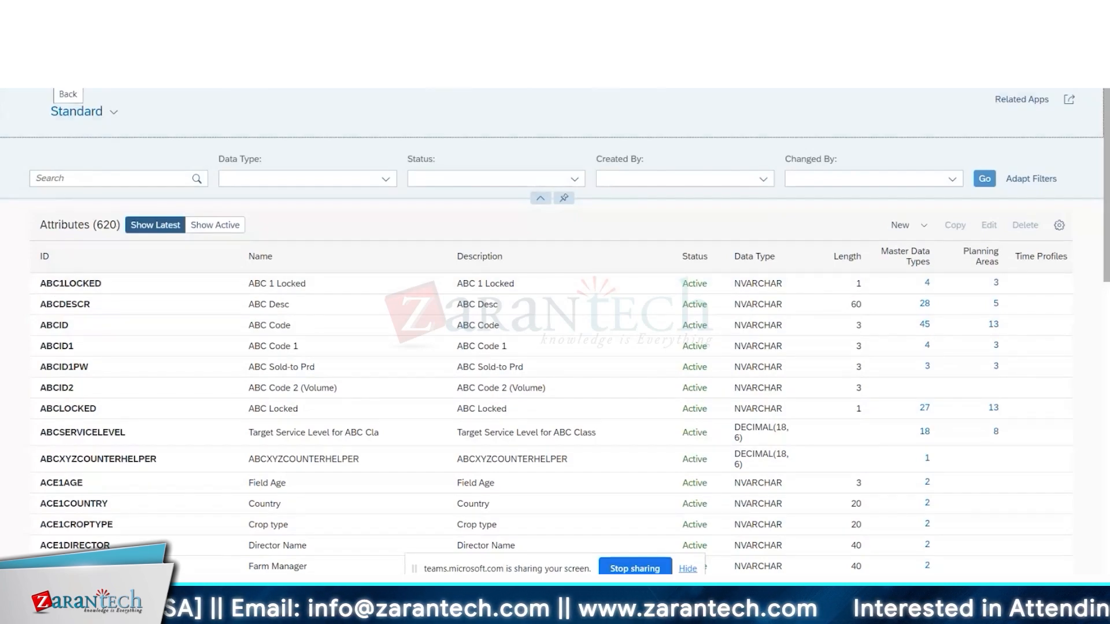
pyautogui.click(46, 76)
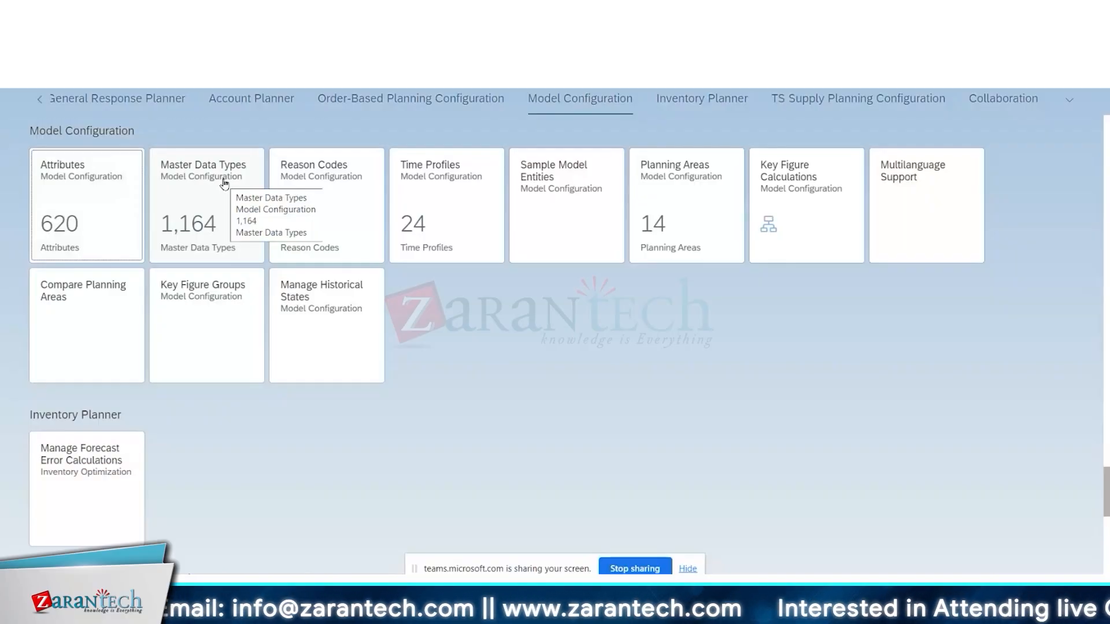
pyautogui.click(101, 211)
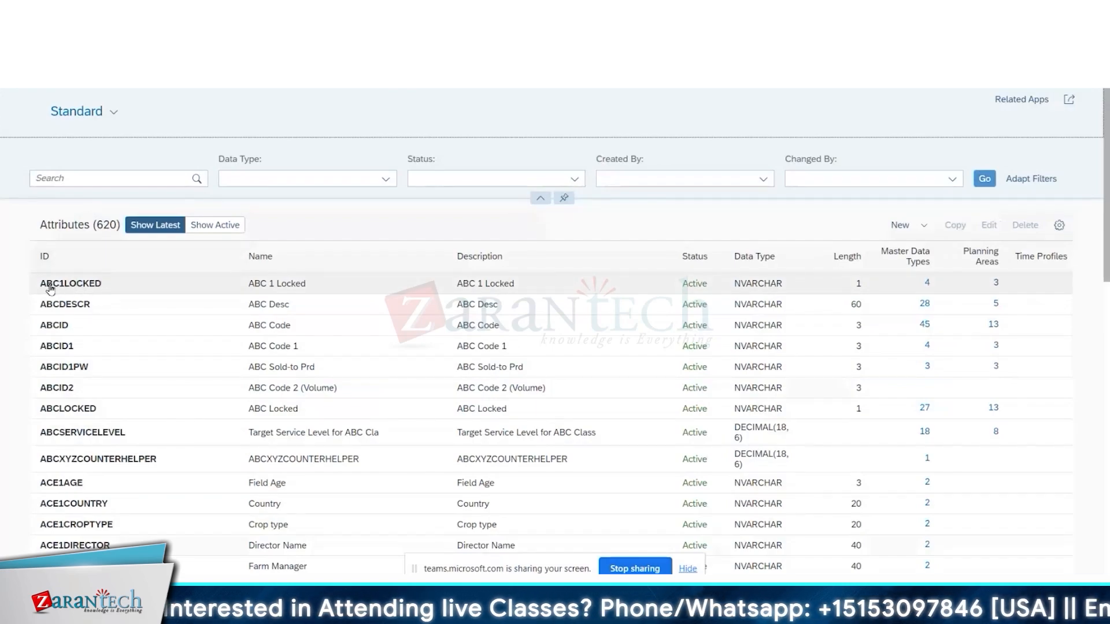
pyautogui.scroll(-10, 78, 486)
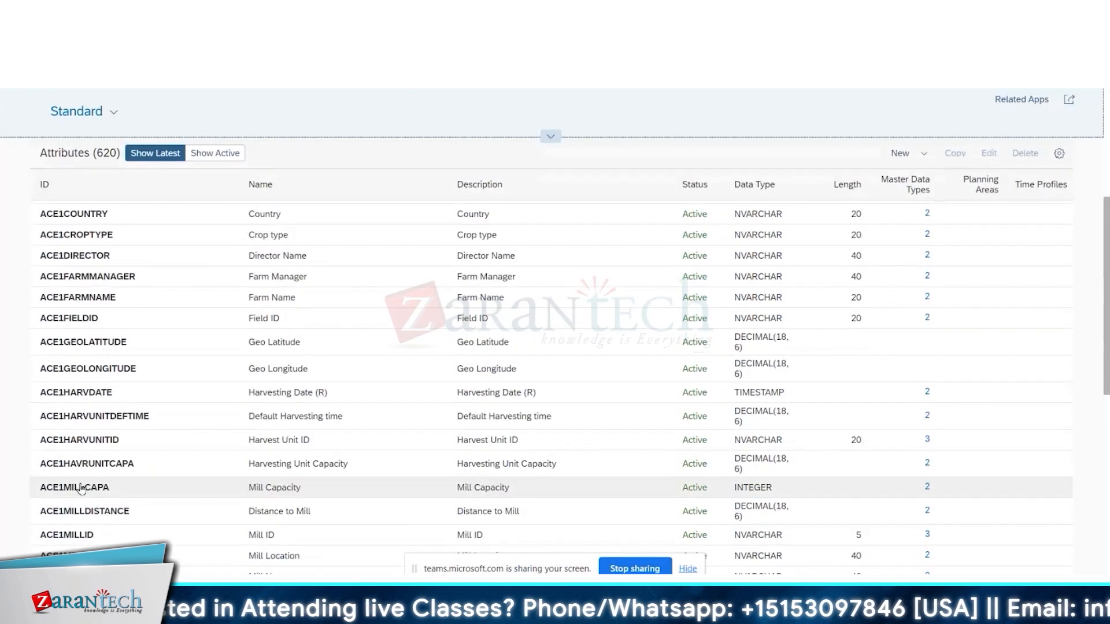
pyautogui.scroll(10, 81, 489)
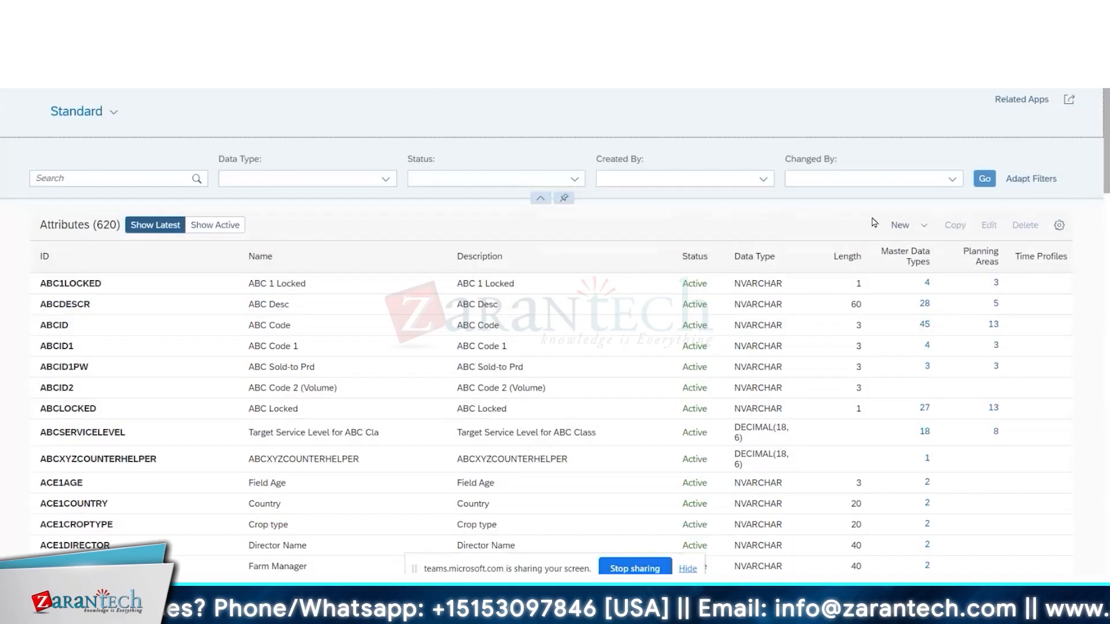
# Step: Start a new attribute with the ID V01PRDID
pyautogui.click(901, 225)
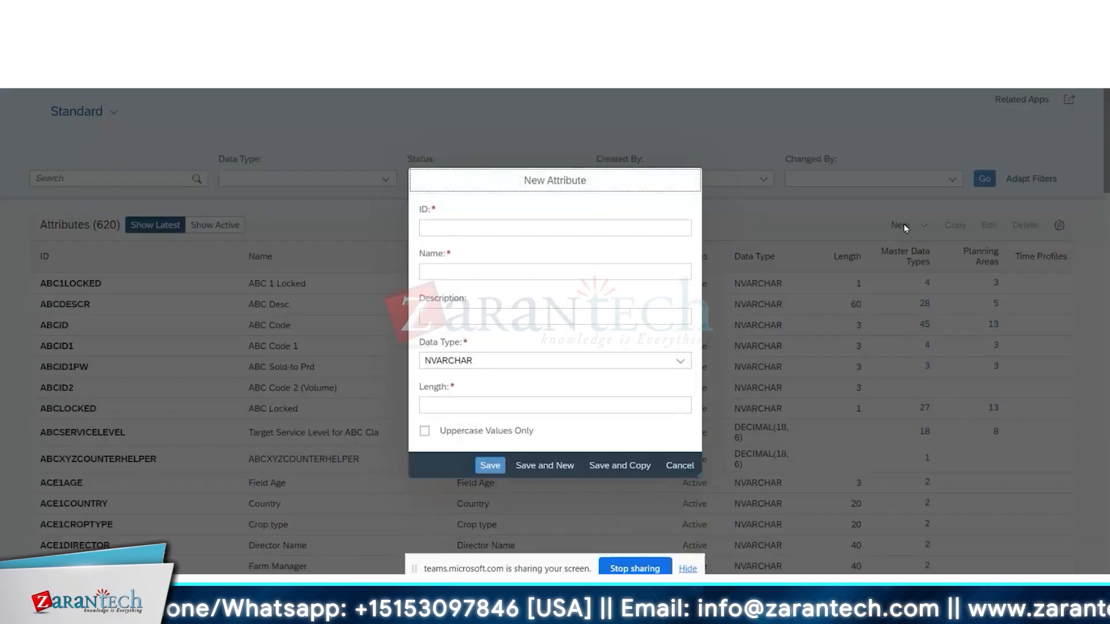
pyautogui.click(523, 226)
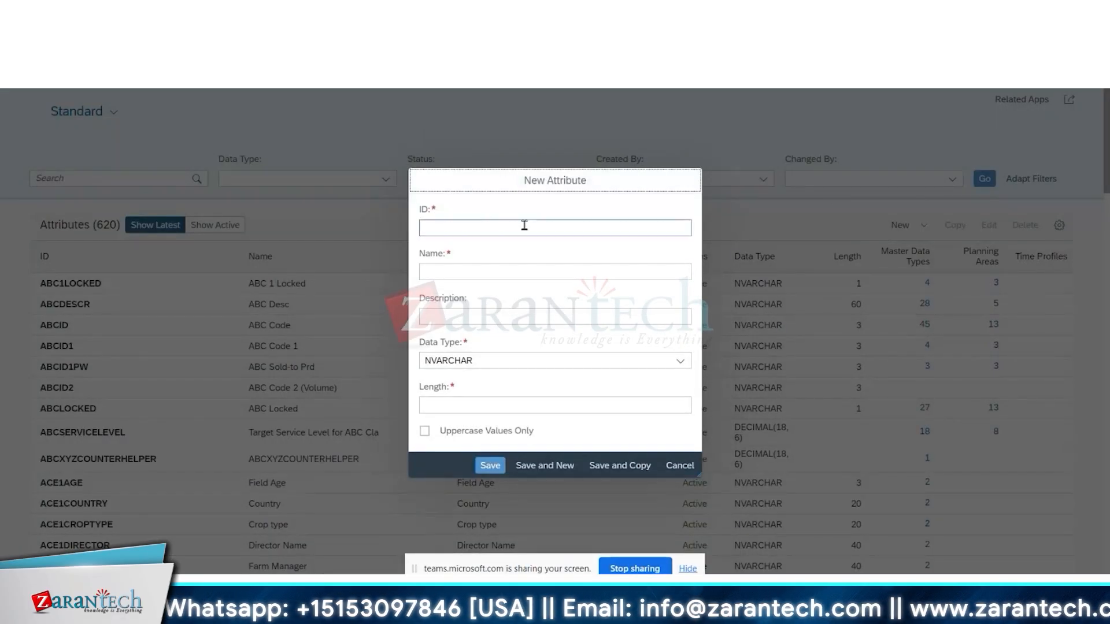
pyautogui.click(467, 226)
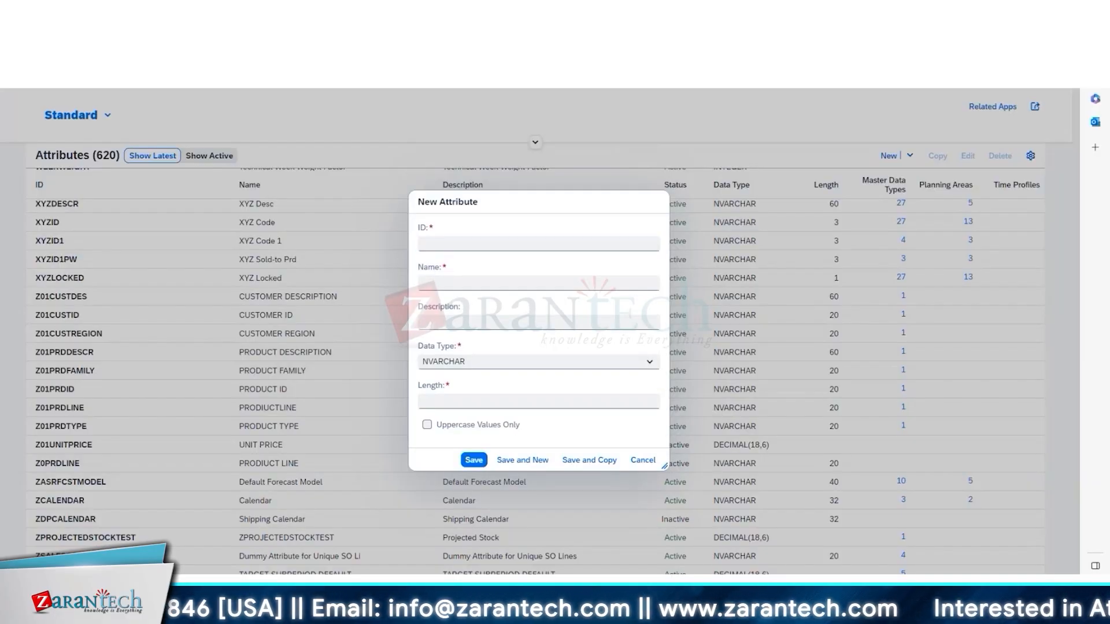
pyautogui.click(501, 243)
pyautogui.write('V01PRDID')
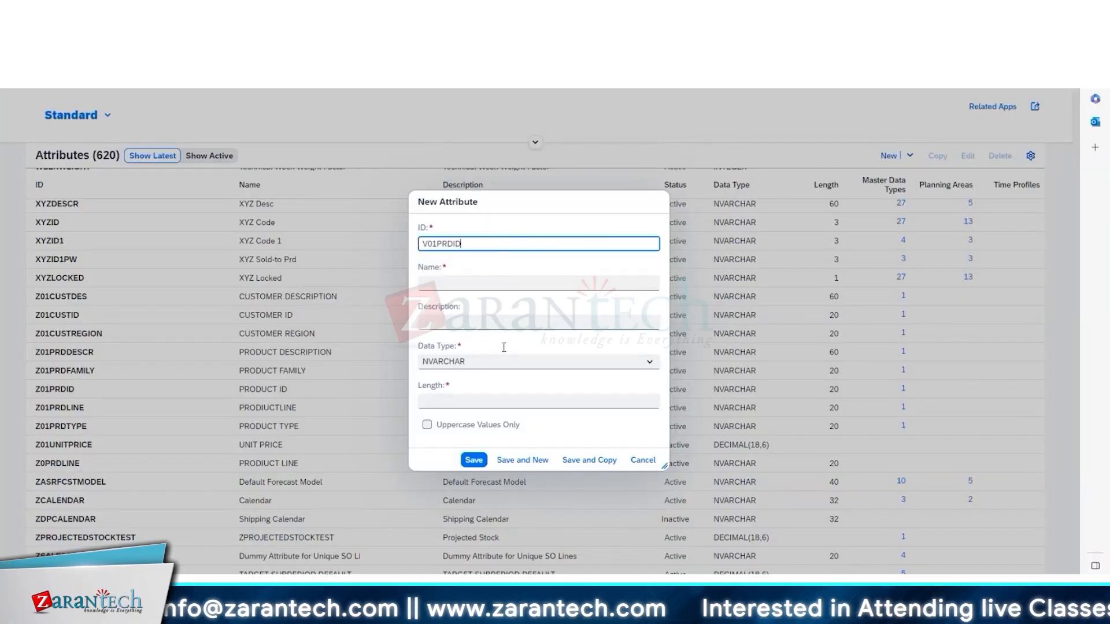
# Step: Enter PRODUCT ID as the new attribute's name, leaving the description empty
pyautogui.click(476, 283)
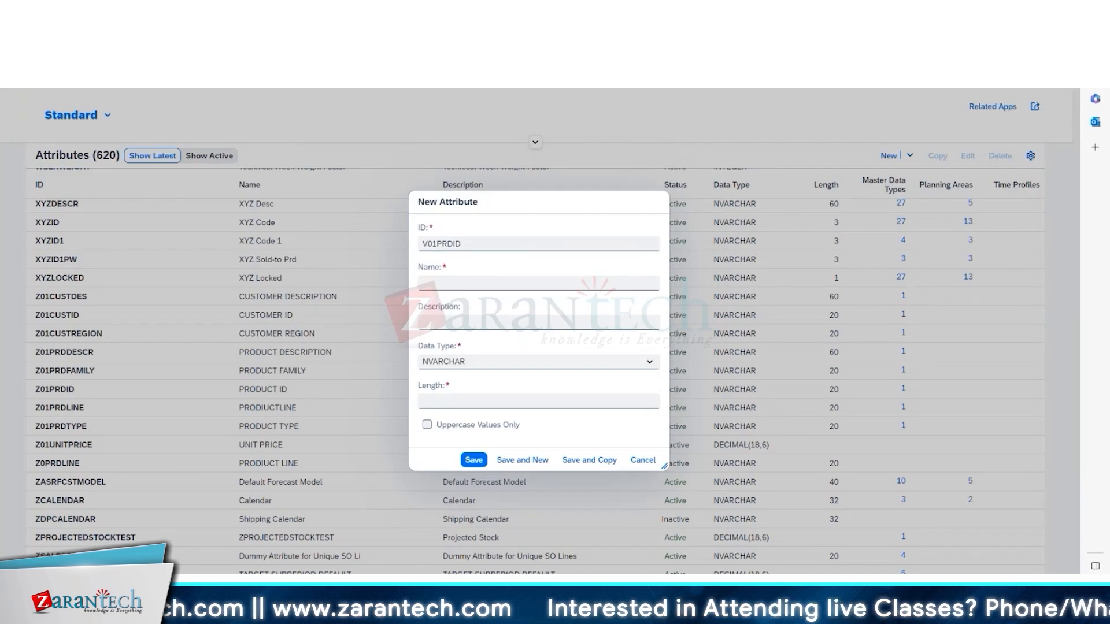
pyautogui.click(497, 280)
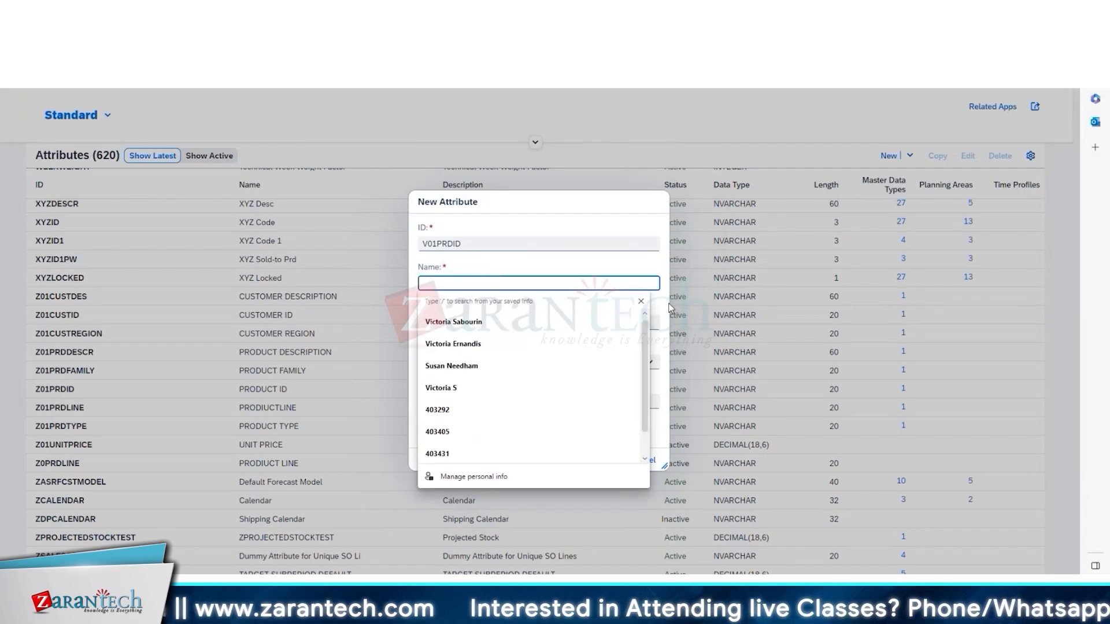
pyautogui.press('Tab')
pyautogui.write('PRODUCT ID')
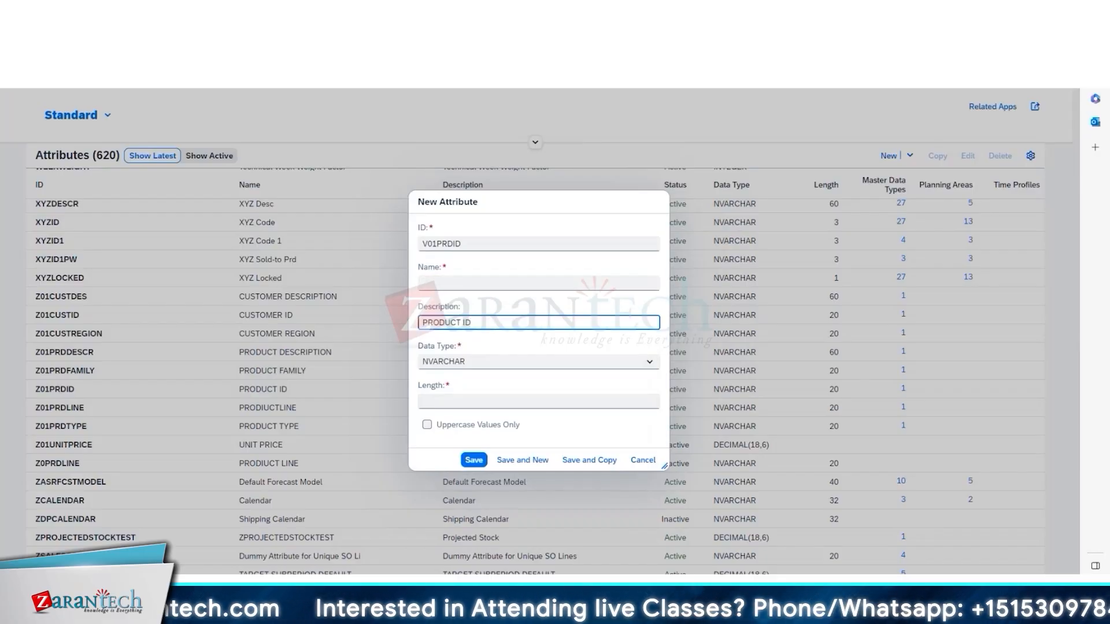
pyautogui.press('Tab')
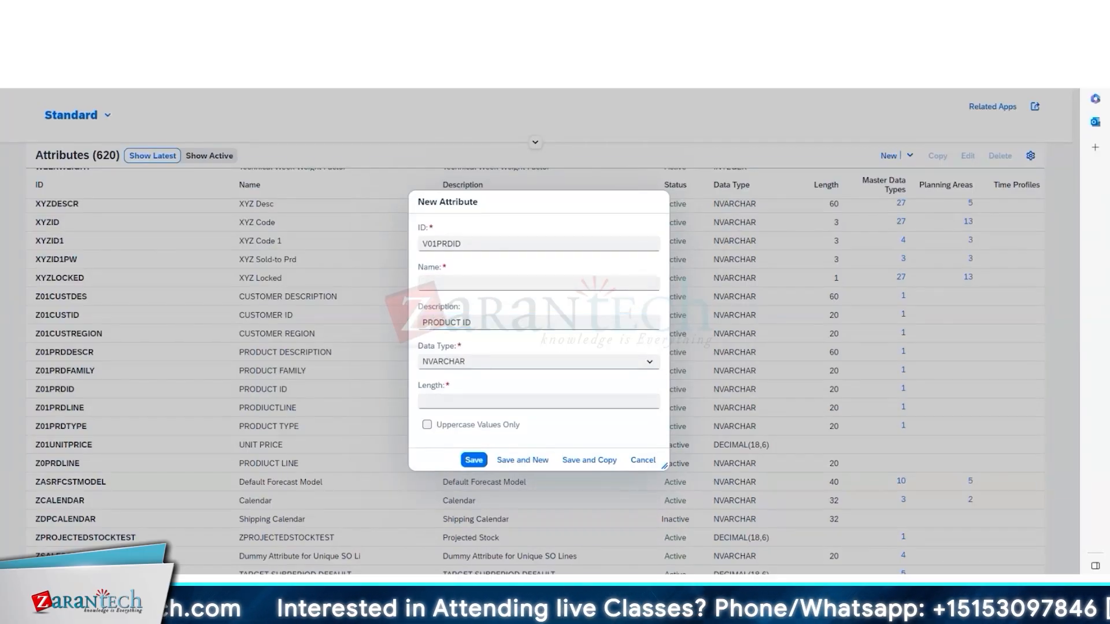
pyautogui.doubleClick(470, 243)
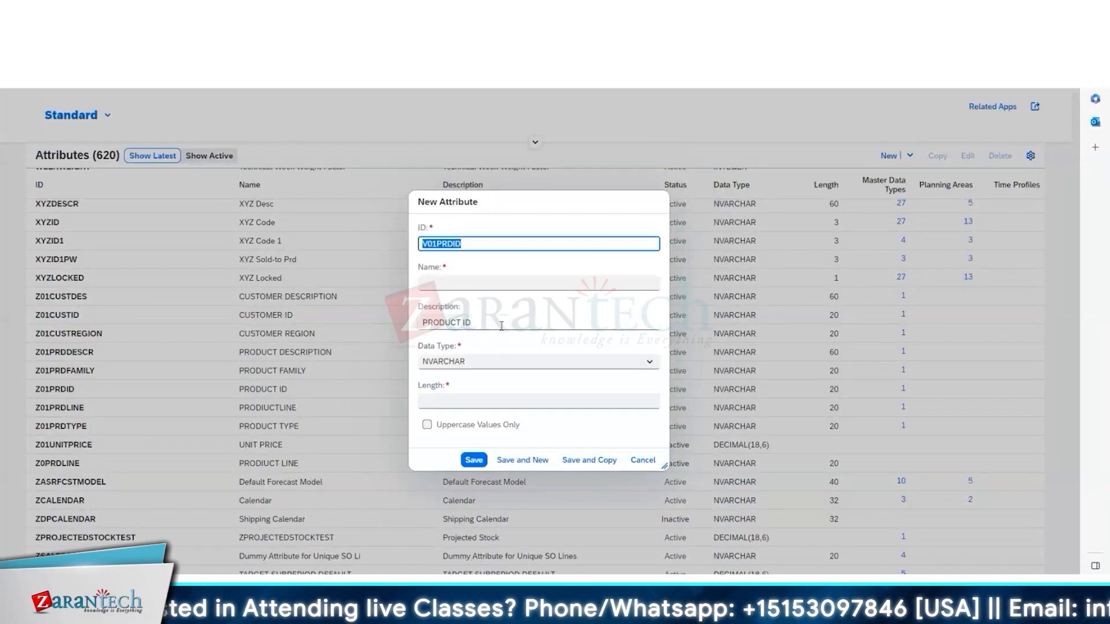
pyautogui.moveTo(501, 326); pyautogui.dragTo(355, 270)
pyautogui.hotkey('ctrl', 'c')
pyautogui.press('BackSpace')
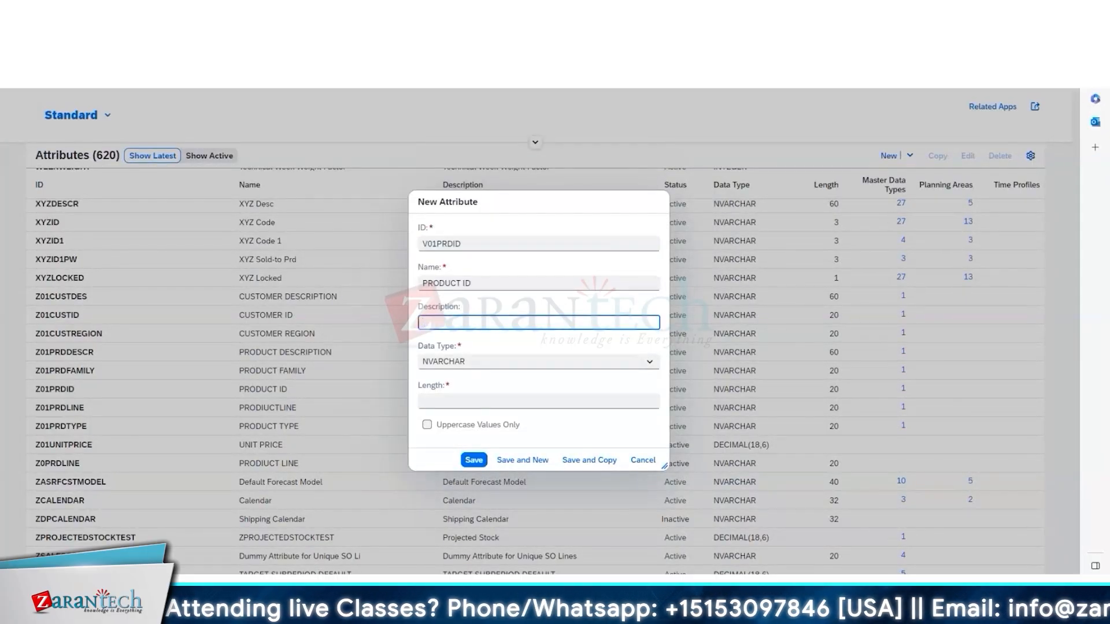
pyautogui.press('Tab')
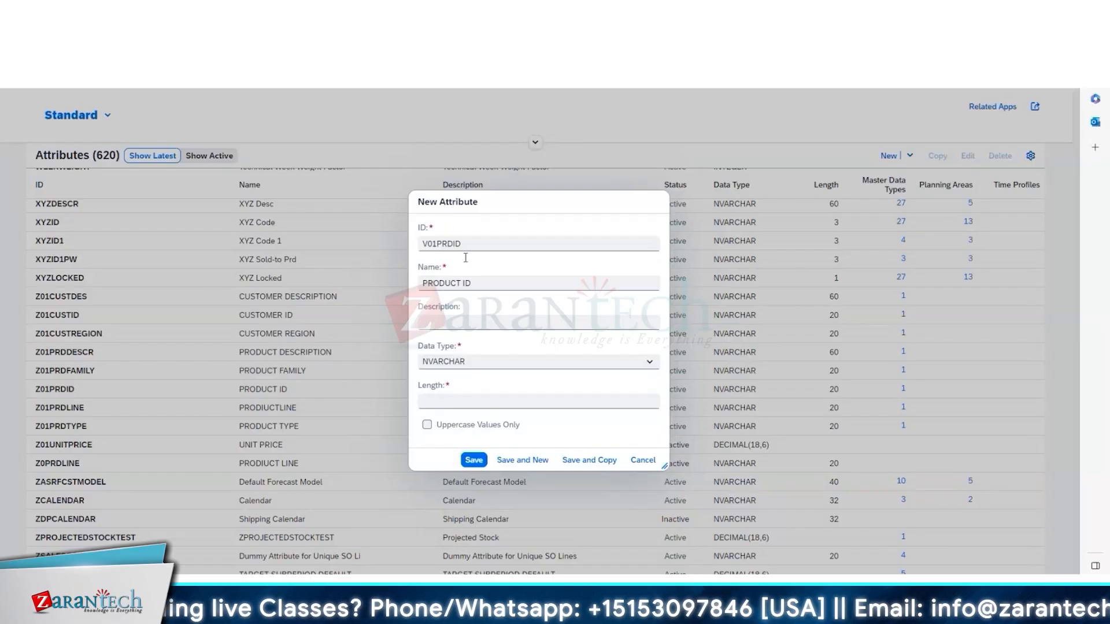
# Step: Set the attribute's description to PRODUCT ID and its length to 20
pyautogui.click(499, 321)
pyautogui.write('v')
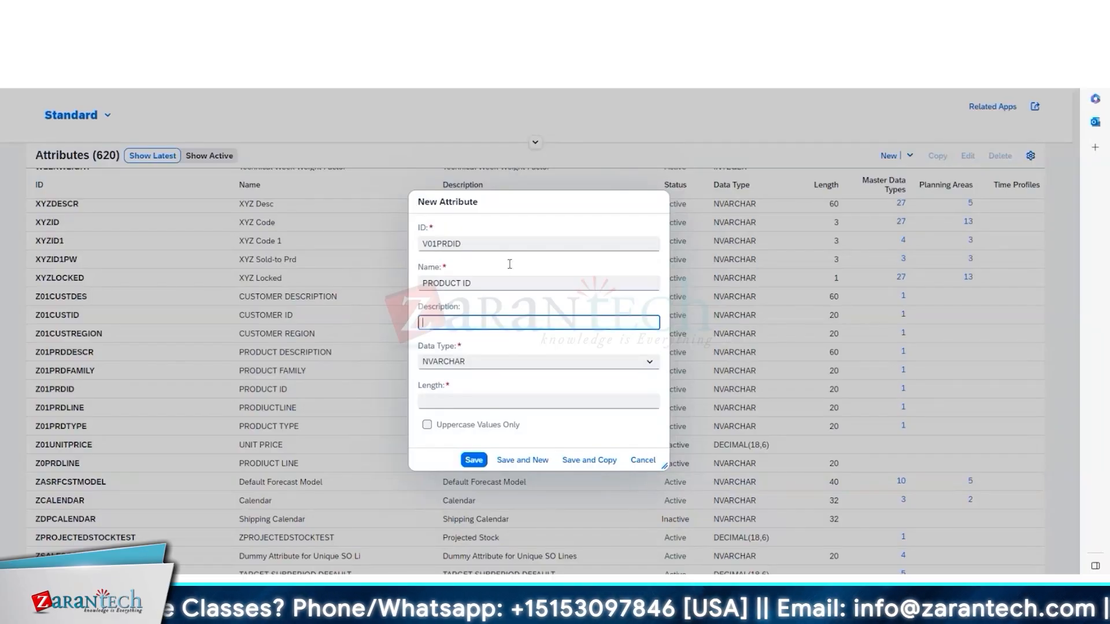
pyautogui.hotkey('ctrl', 'v')
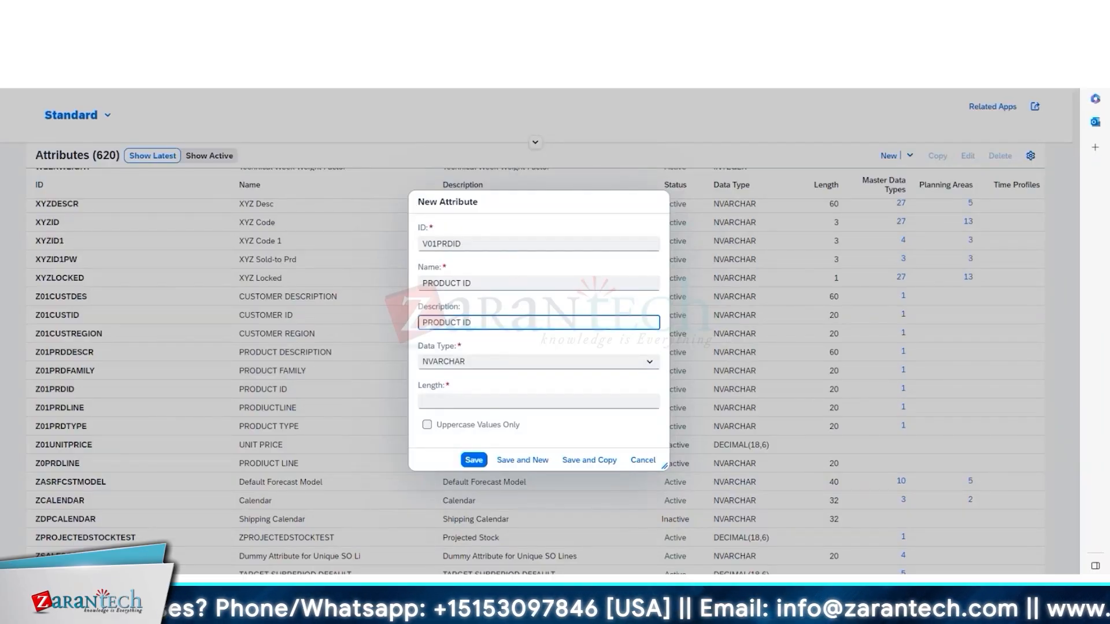
pyautogui.click(481, 401)
pyautogui.write('1')
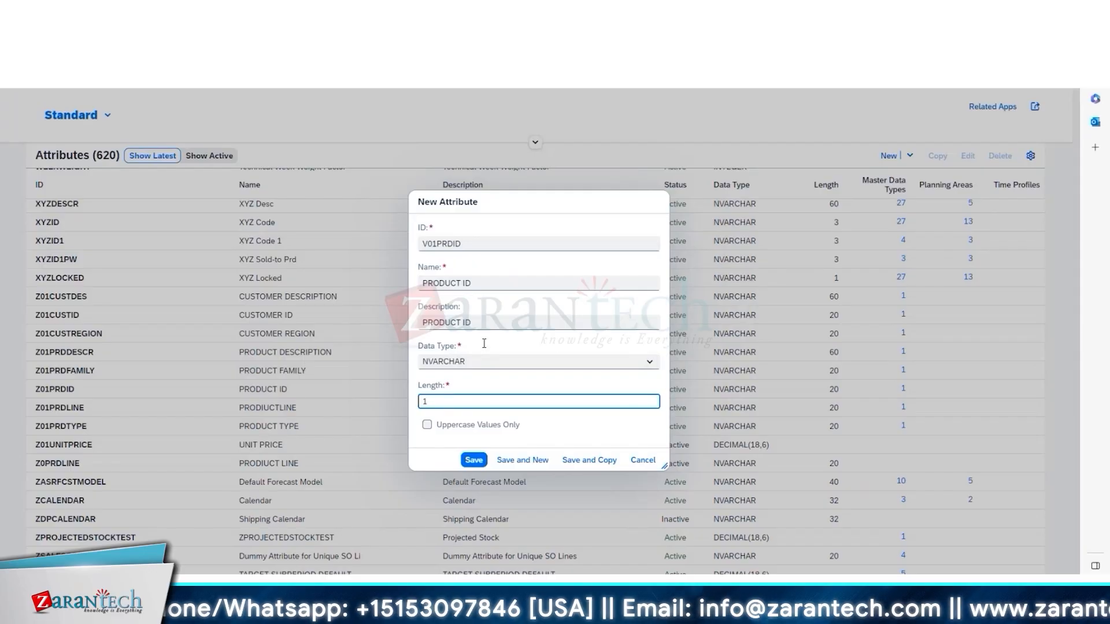
pyautogui.write('20')
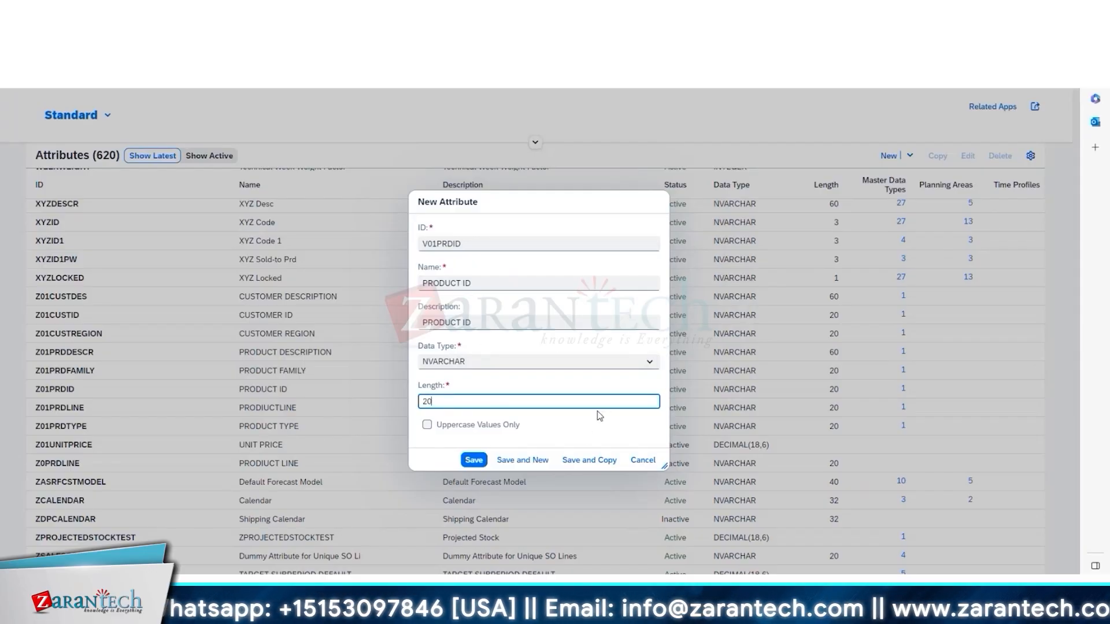
# Step: Try to save the V01PRDID attribute and discard the entry
pyautogui.click(513, 462)
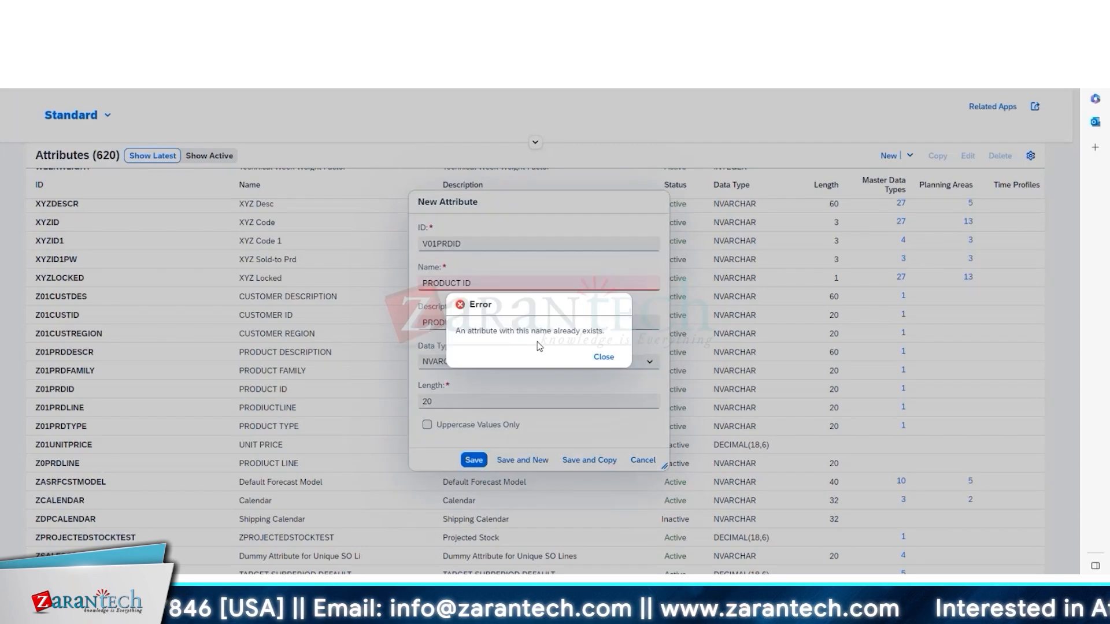
pyautogui.click(605, 358)
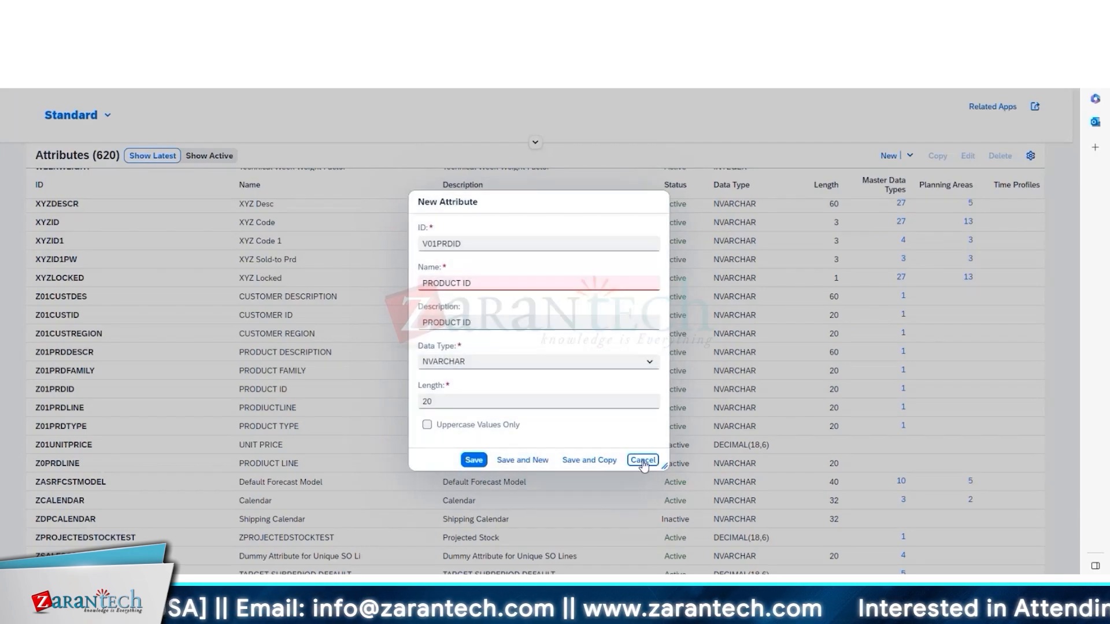
pyautogui.click(642, 461)
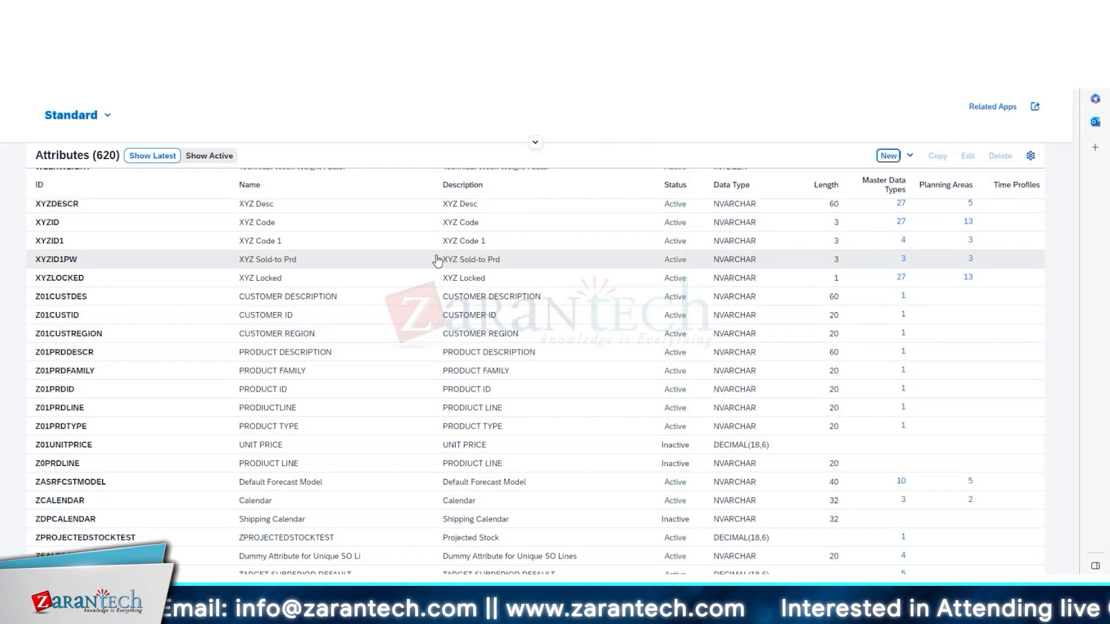
# Step: Start another new attribute with the ID V01PRDDESCR and PRODUCT DESCRIPTION as both its name and description
pyautogui.scroll(12, 438, 259)
pyautogui.moveTo(1074, 538); pyautogui.dragTo(1075, 581)
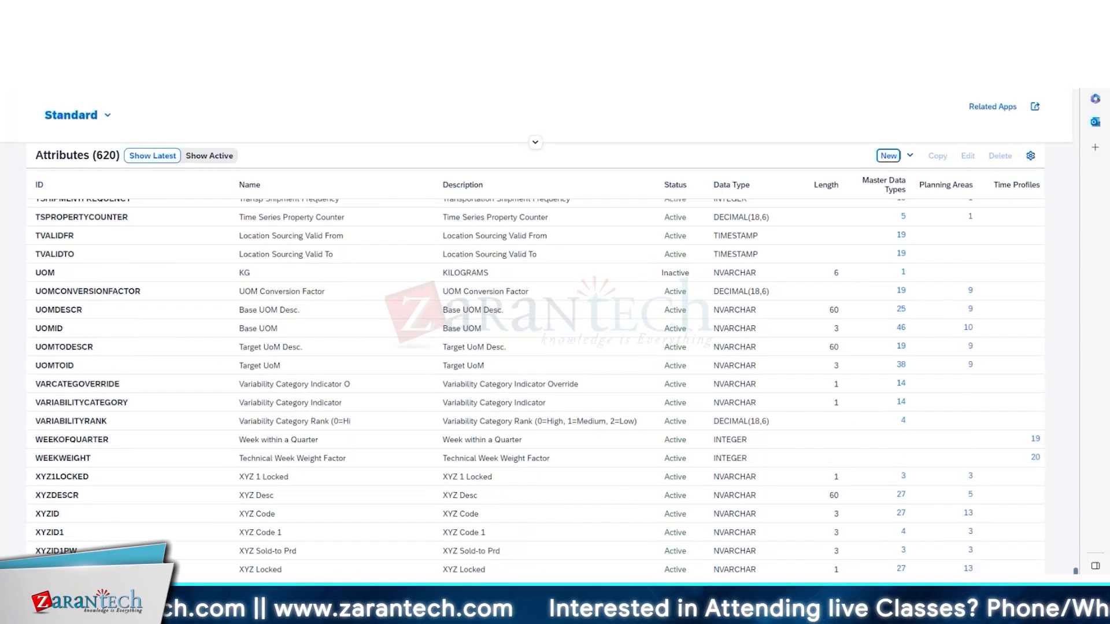
pyautogui.scroll(-1, 448, 449)
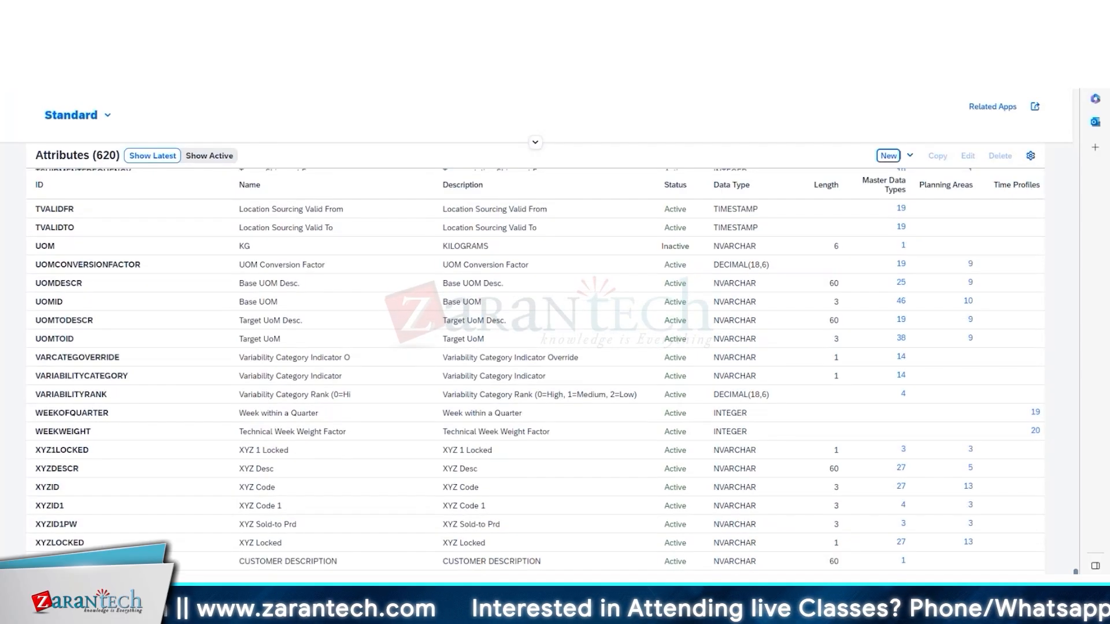
pyautogui.scroll(-3, 447, 427)
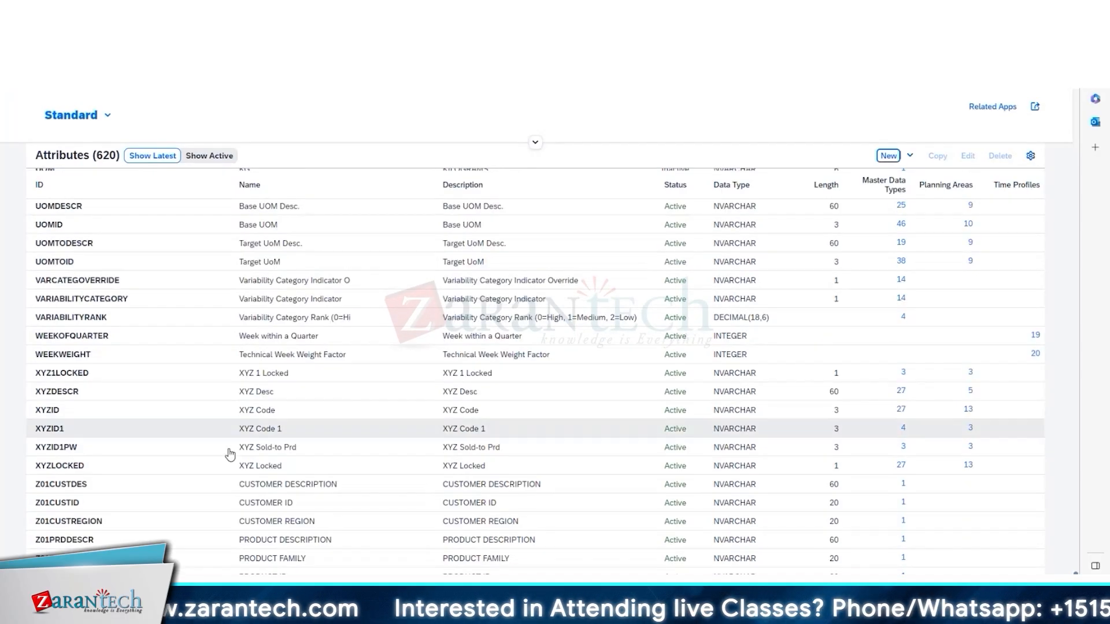
pyautogui.scroll(3, 268, 496)
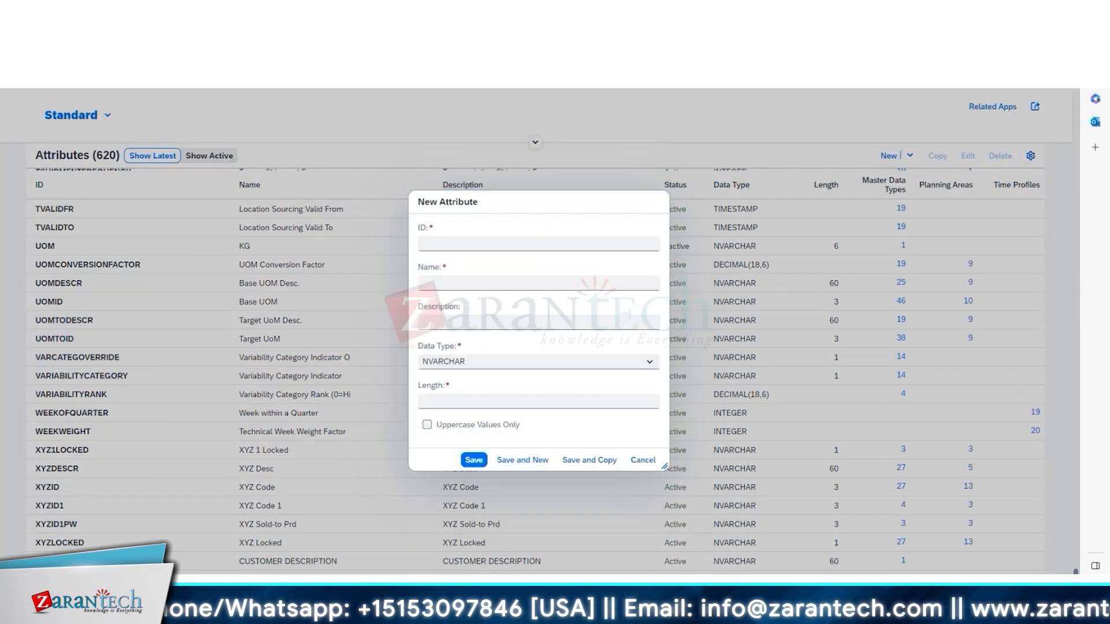
pyautogui.click(443, 245)
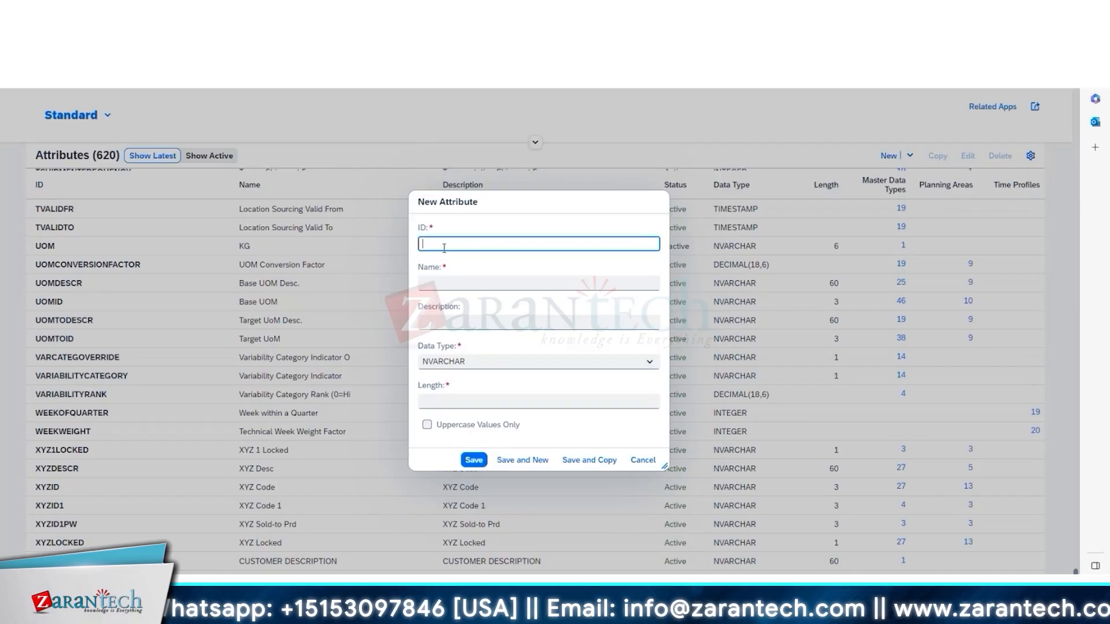
pyautogui.write('V01PRDDESCR')
pyautogui.hotkey('alt', 'Tab')
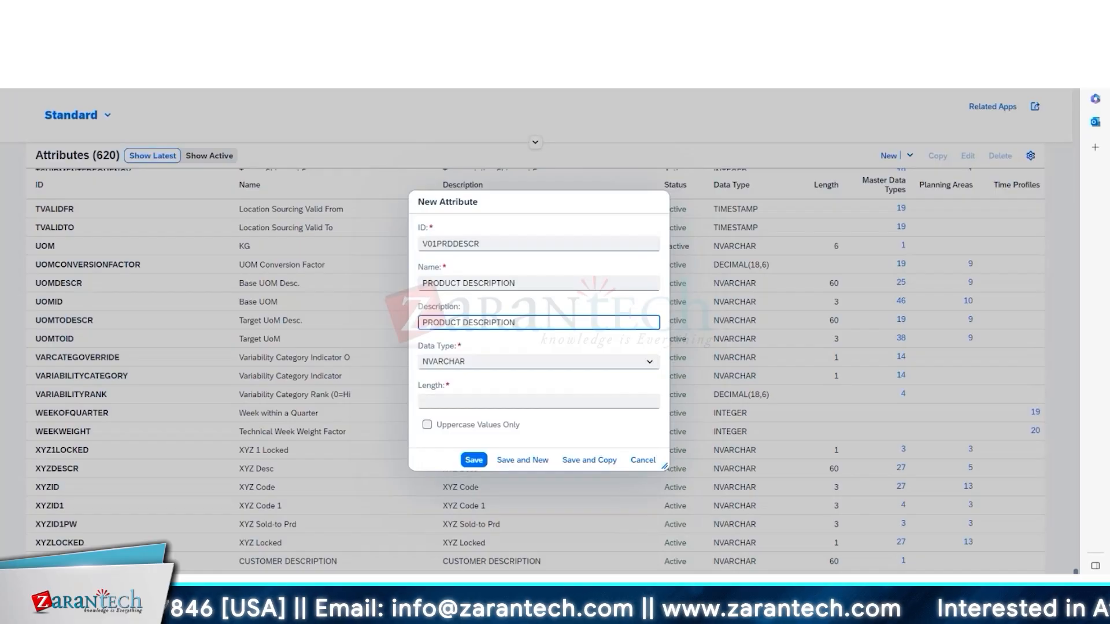
# Step: Set the V01PRDDESCR attribute's length to 60 and try to save it
pyautogui.click(594, 399)
pyautogui.write('60')
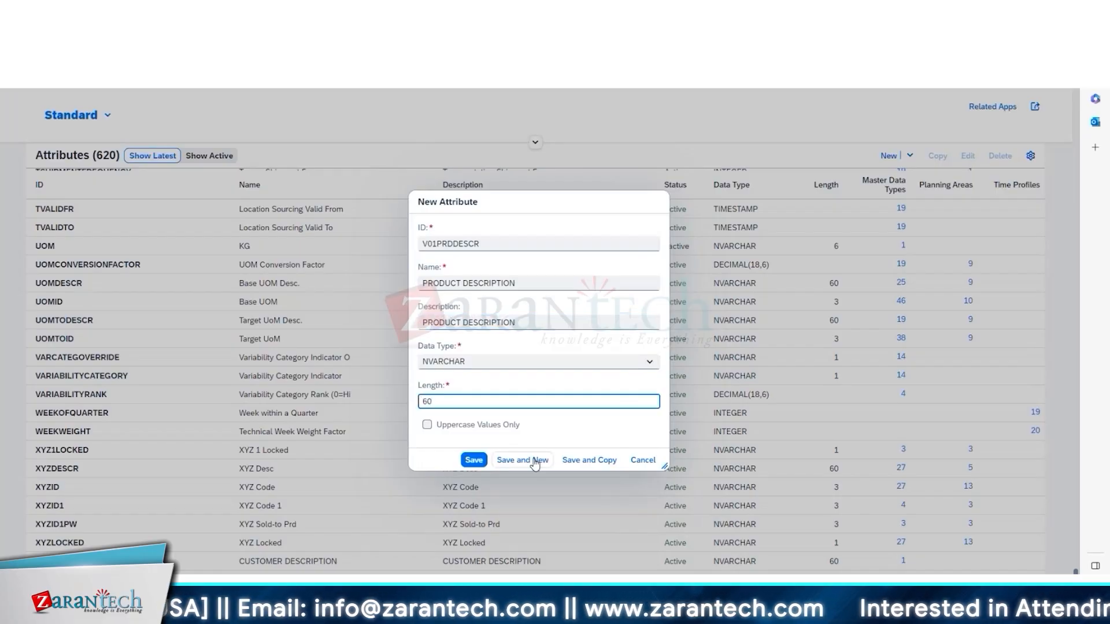
pyautogui.click(535, 460)
# Step: Name the V01CUSTID attribute CUSTOMER ID- test, set its description to CUSTOMER ID, and save it to continue with a new attribute
pyautogui.moveTo(517, 283); pyautogui.dragTo(399, 267)
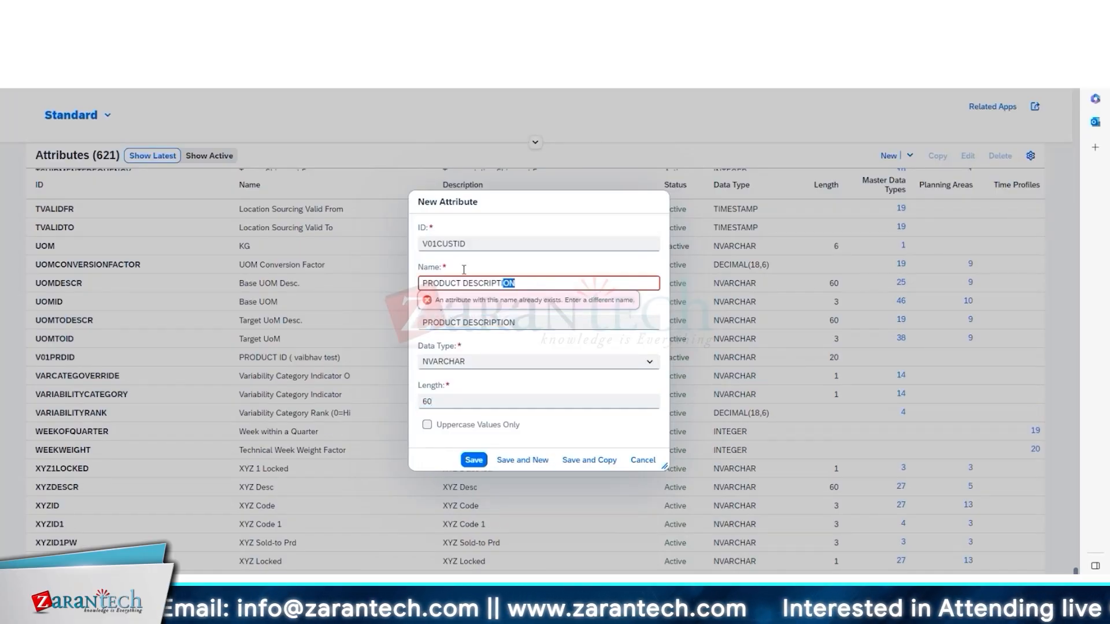
pyautogui.write('CUSTOMER ID')
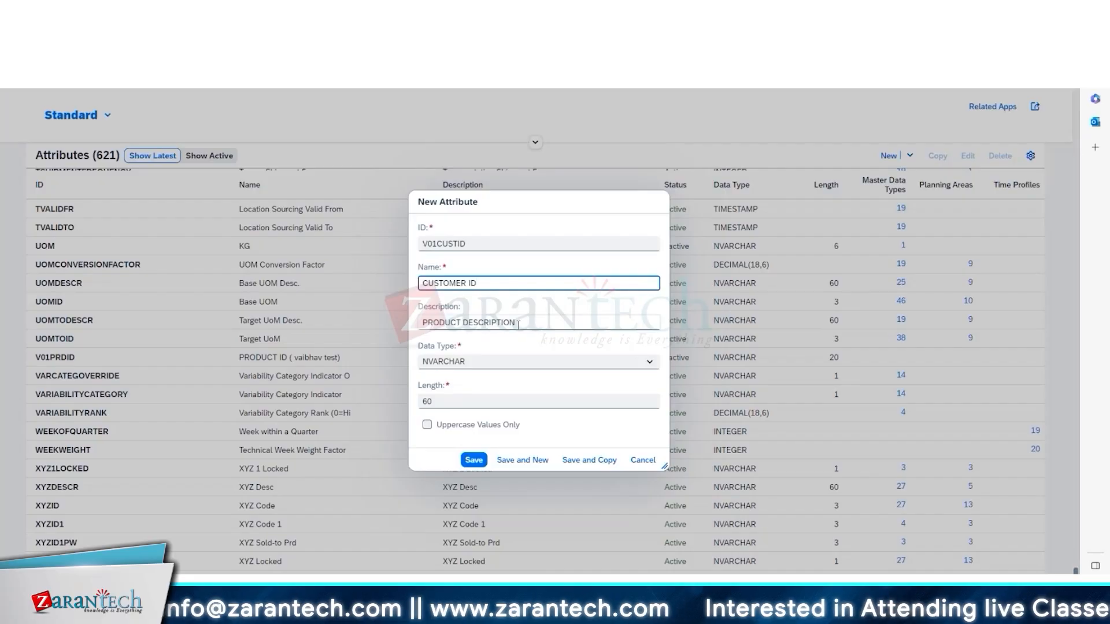
pyautogui.moveTo(518, 325); pyautogui.dragTo(415, 314)
pyautogui.write('CUSTOMER ID')
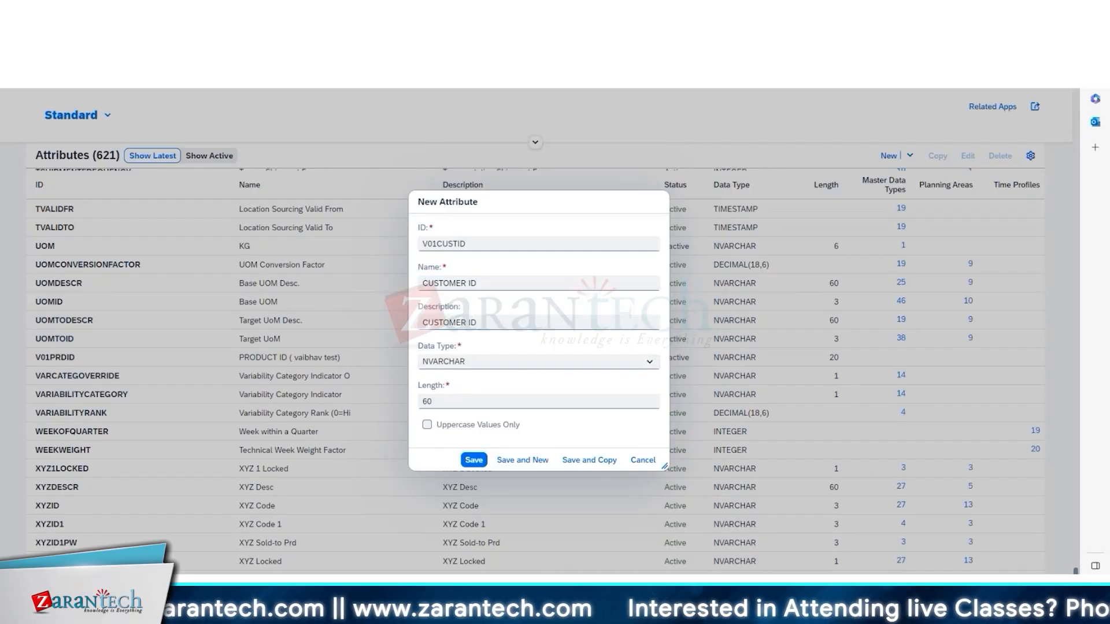
pyautogui.click(523, 283)
pyautogui.write('- test')
pyautogui.click(543, 460)
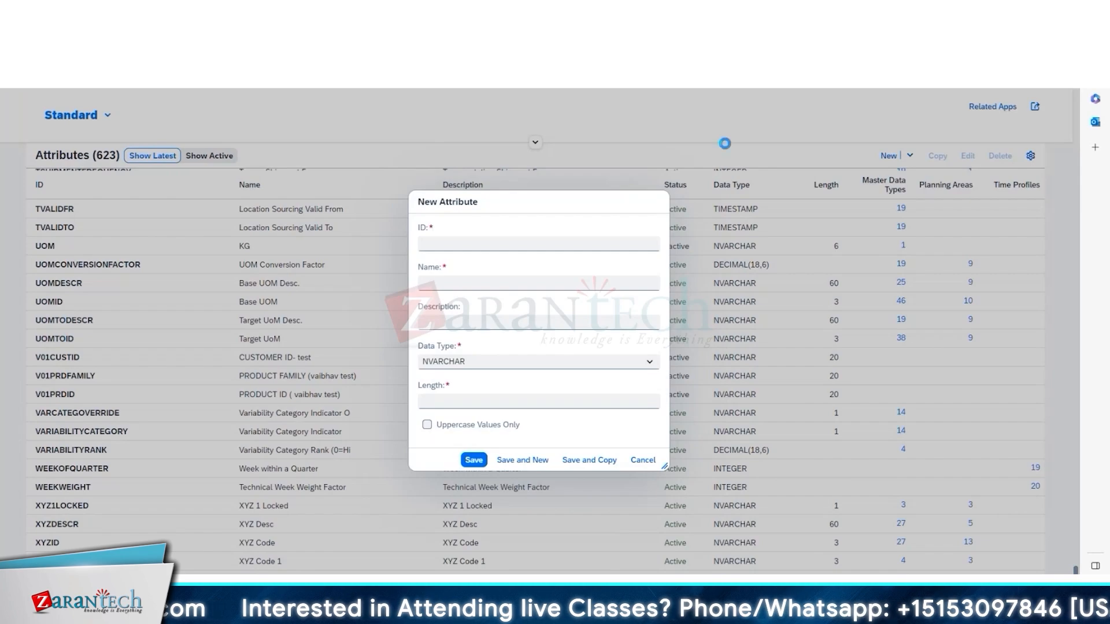
# Step: Enter V01CUSTDES as the ID of the new attribute
pyautogui.click(477, 249)
pyautogui.write('V01CUSTDES')
pyautogui.press('Tab')
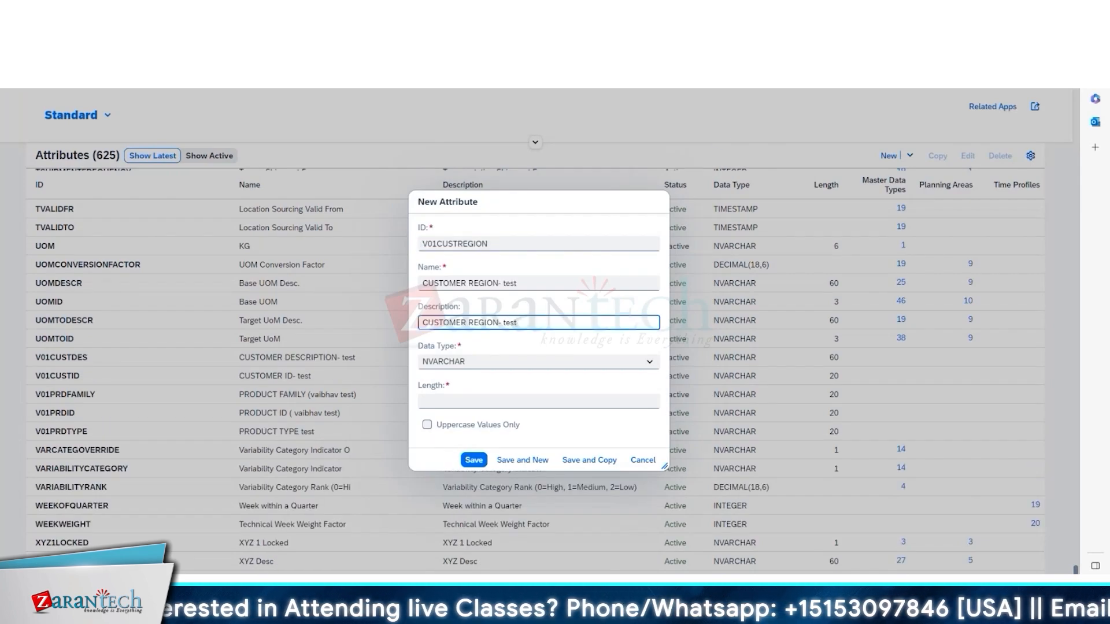
# Step: Set the V01CUSTREGION attribute's length to 20 and save it to continue with a new attribute
pyautogui.click(511, 401)
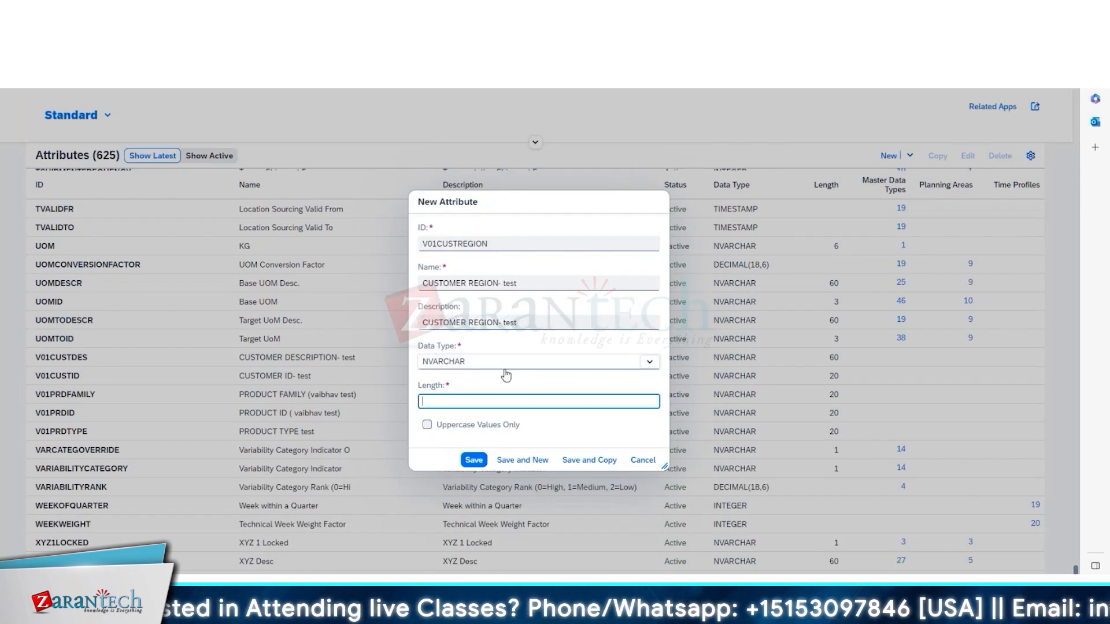
pyautogui.write('20')
pyautogui.press('Tab')
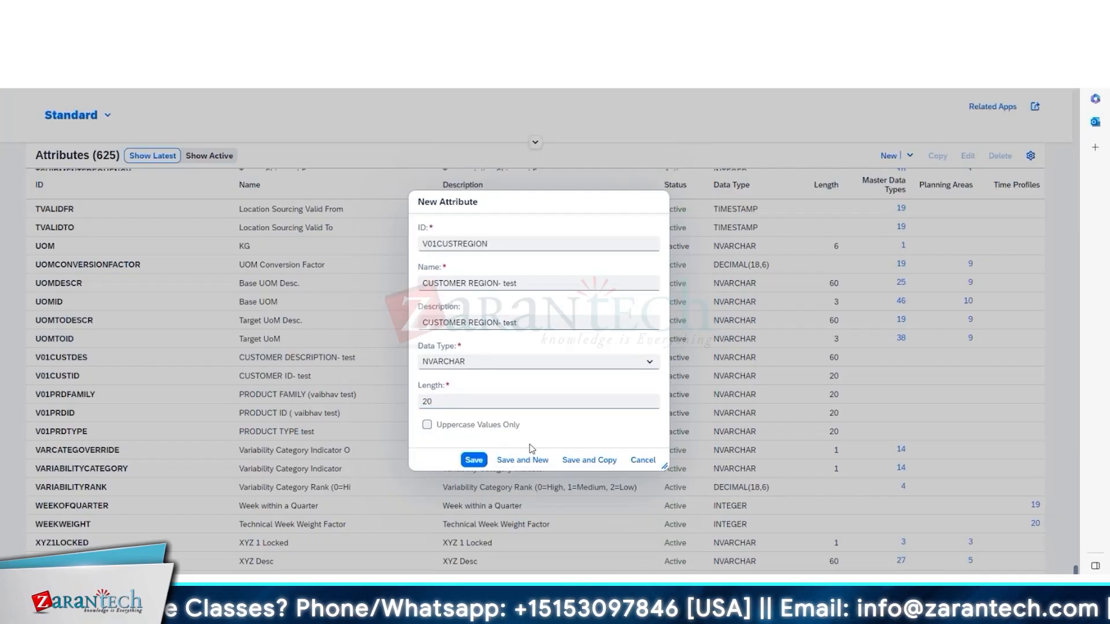
pyautogui.click(522, 460)
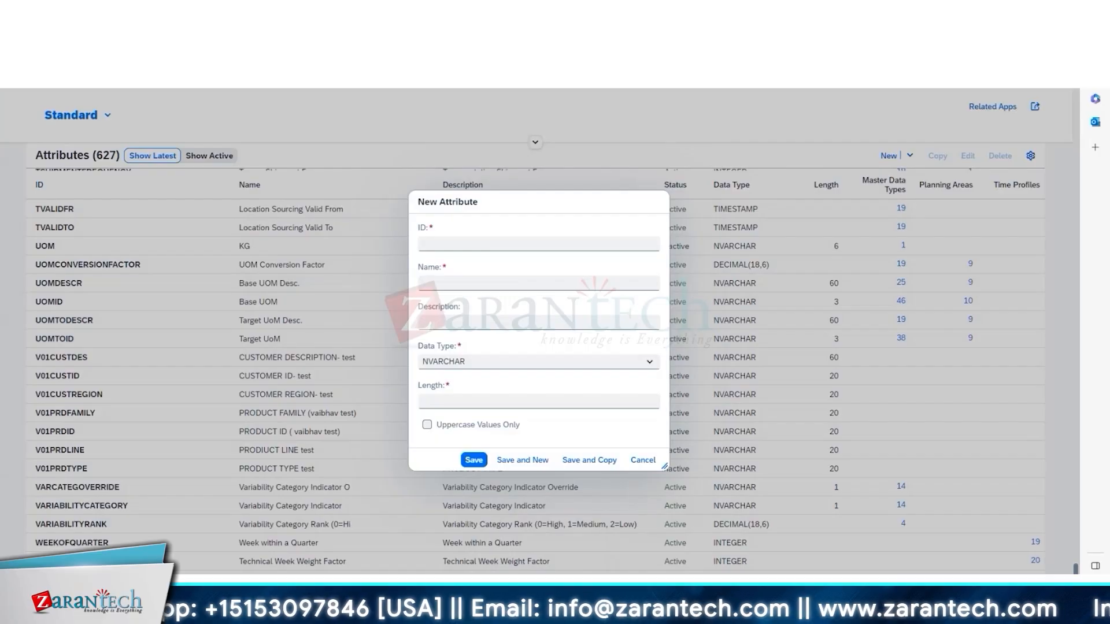
# Step: Enter V01UNITPRICE as the new attribute's ID, UNIT PRICE- test as its name and UNIT PRICE-test as its description
pyautogui.click(546, 243)
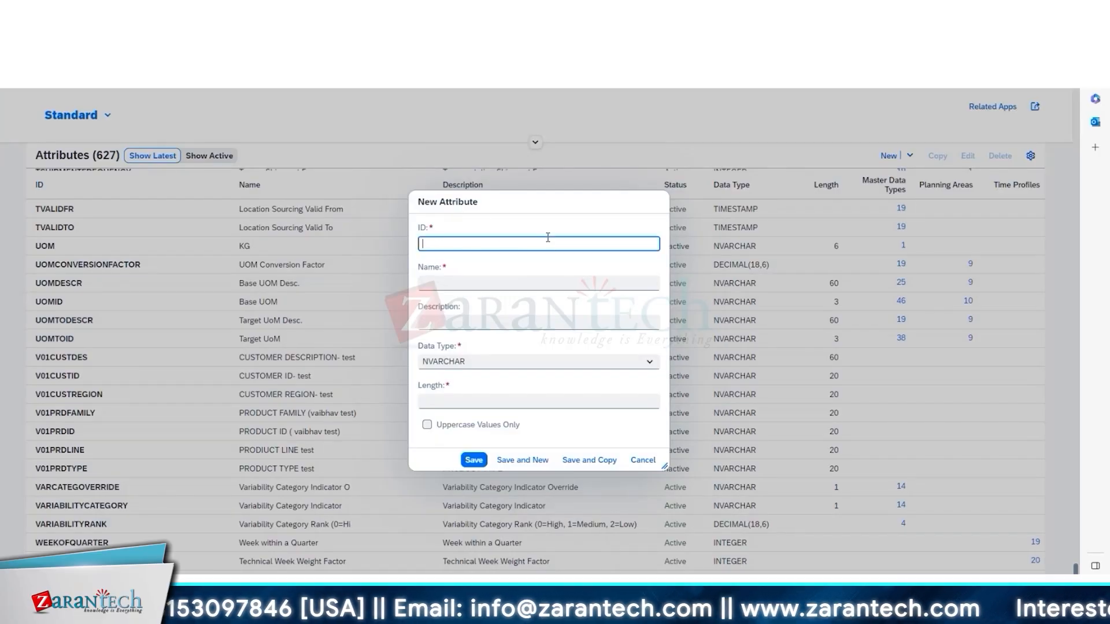
pyautogui.write('V01UNITPRICE')
pyautogui.click(504, 283)
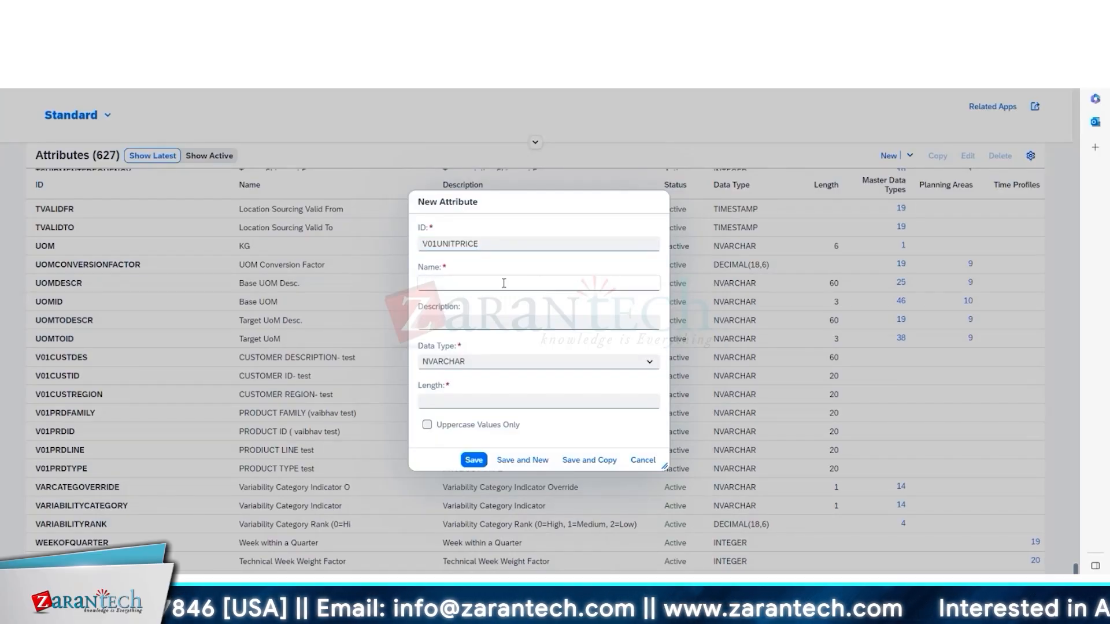
pyautogui.write('UNIT PRICE- test')
pyautogui.click(505, 323)
pyautogui.write('UNIT PRICE-test')
# Step: Set the unit price attribute's data type to DECIMAL(18,6) and save the attribute
pyautogui.click(507, 361)
pyautogui.click(508, 414)
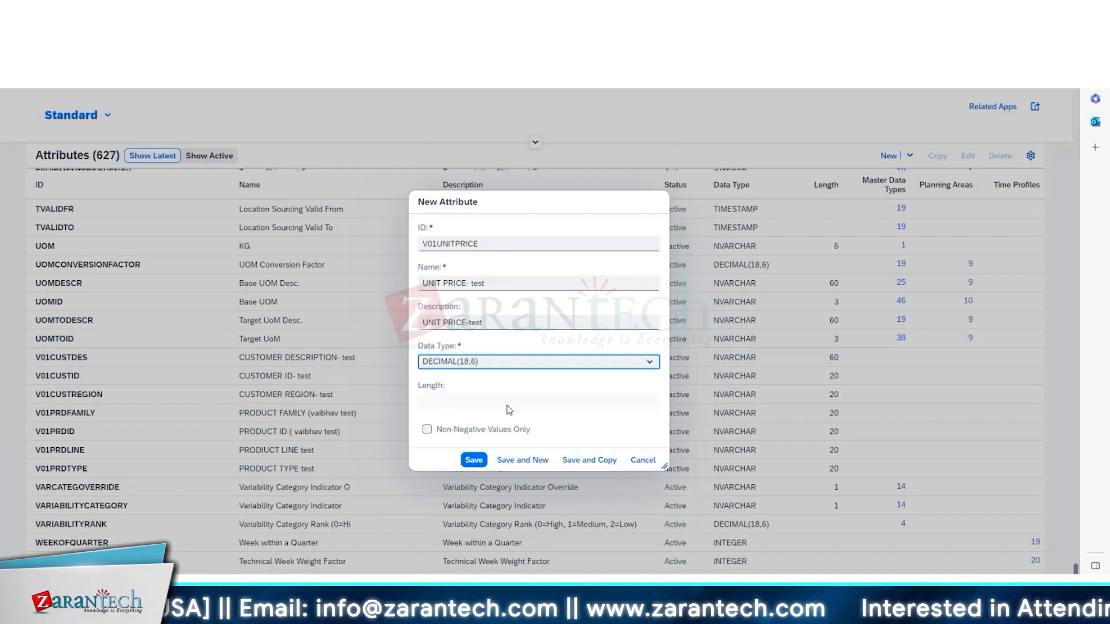
pyautogui.click(507, 398)
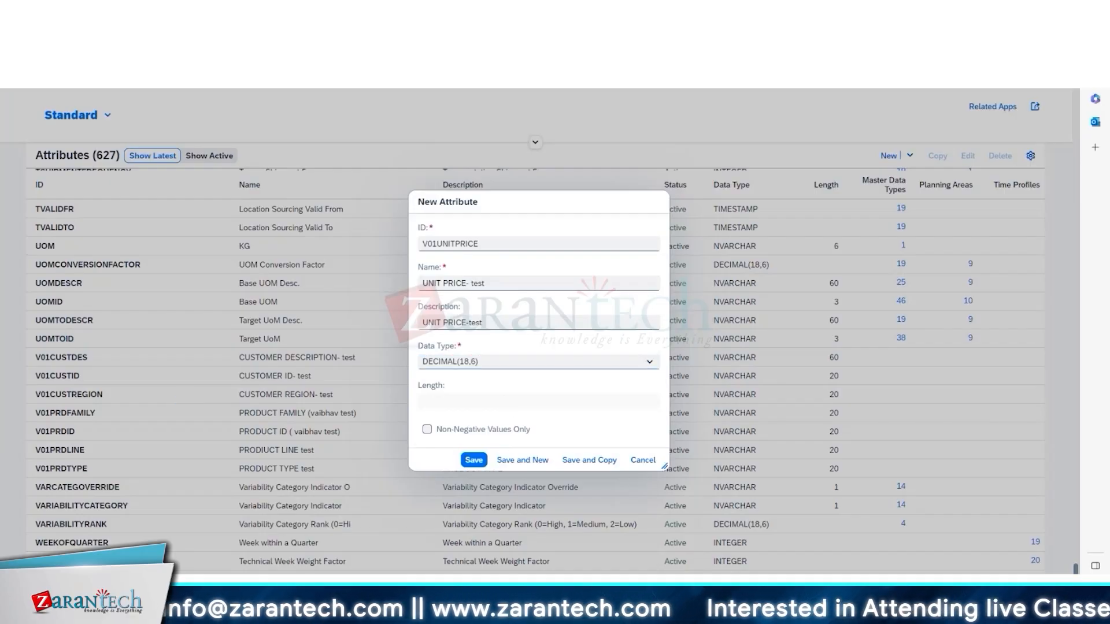
pyautogui.click(469, 461)
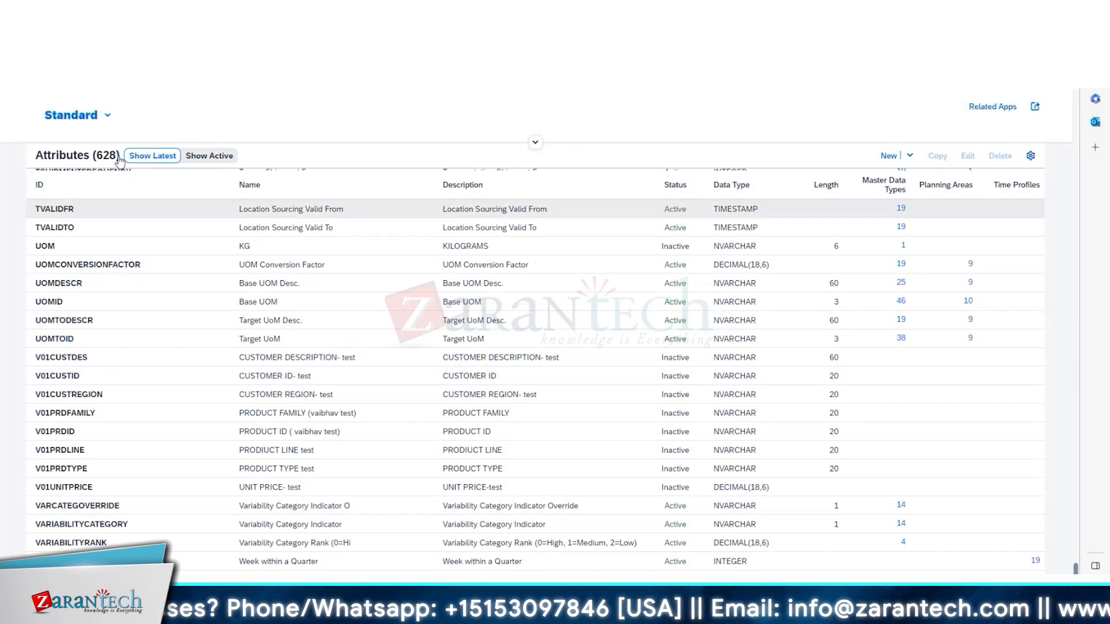
# Step: Reopen the Attributes app from the home page and search the attributes for V01
pyautogui.click(48, 88)
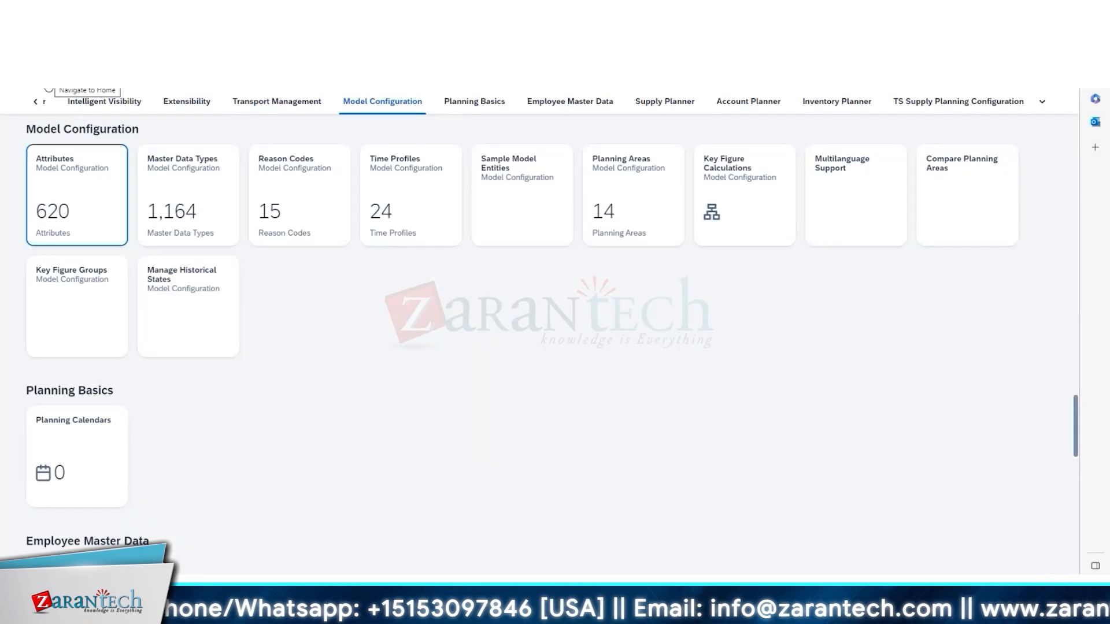
pyautogui.click(96, 200)
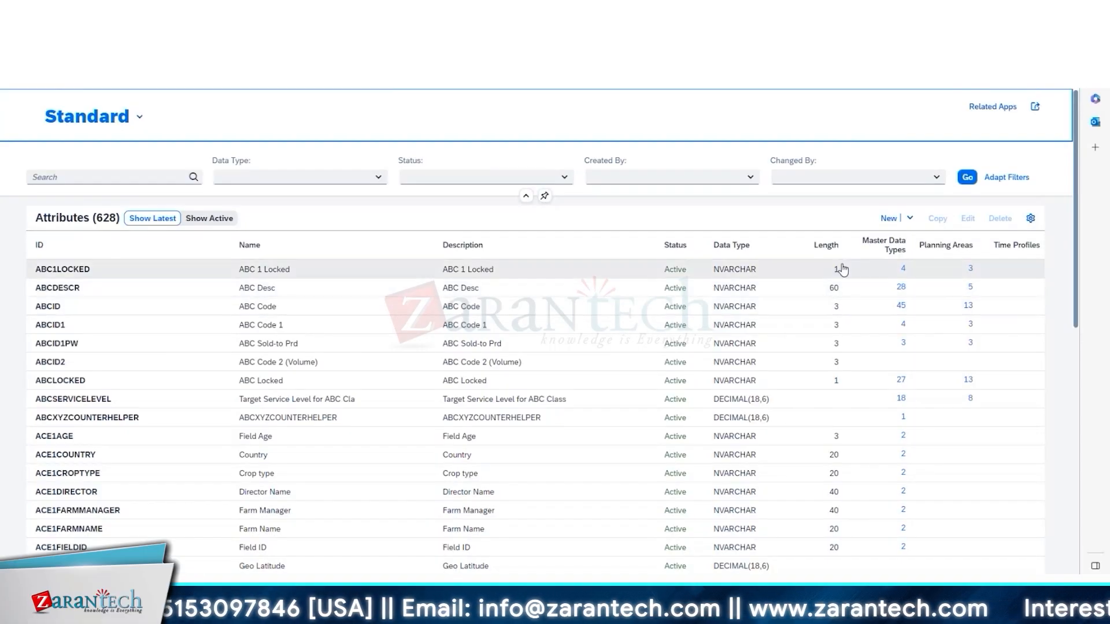
pyautogui.click(177, 179)
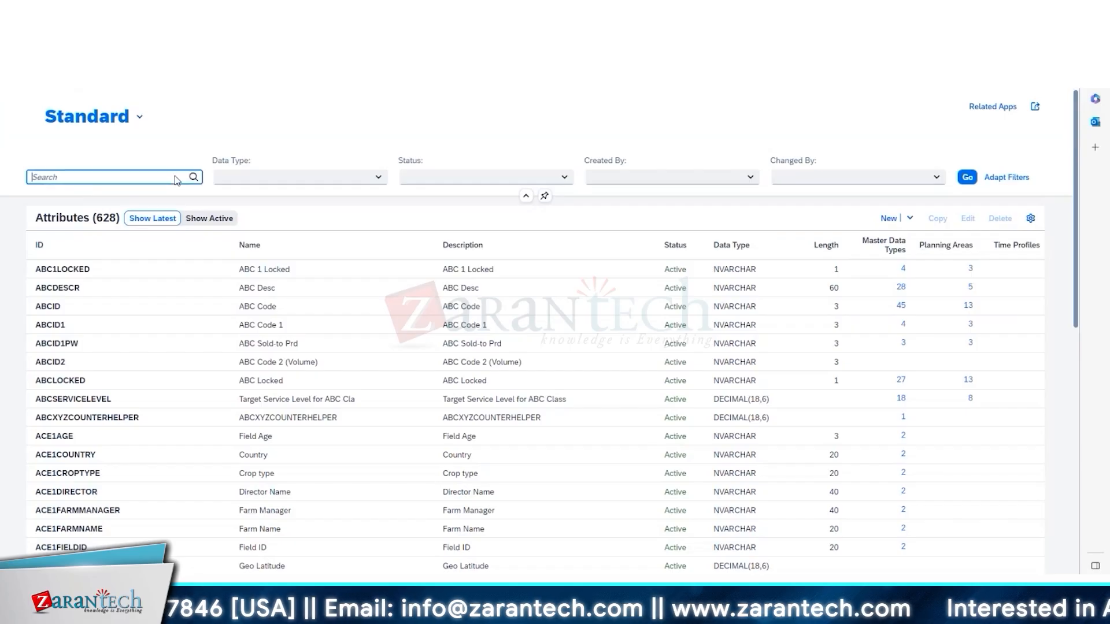
pyautogui.write('V01')
pyautogui.press('Return')
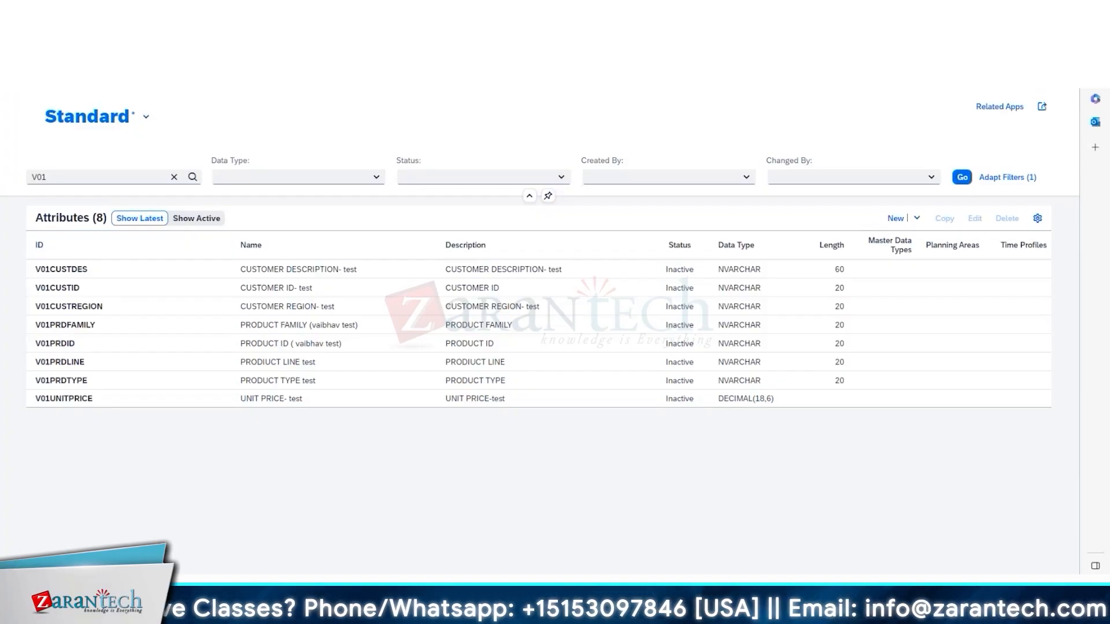
# Step: Start a new attribute with the ID V01PRDDESCR
pyautogui.click(896, 220)
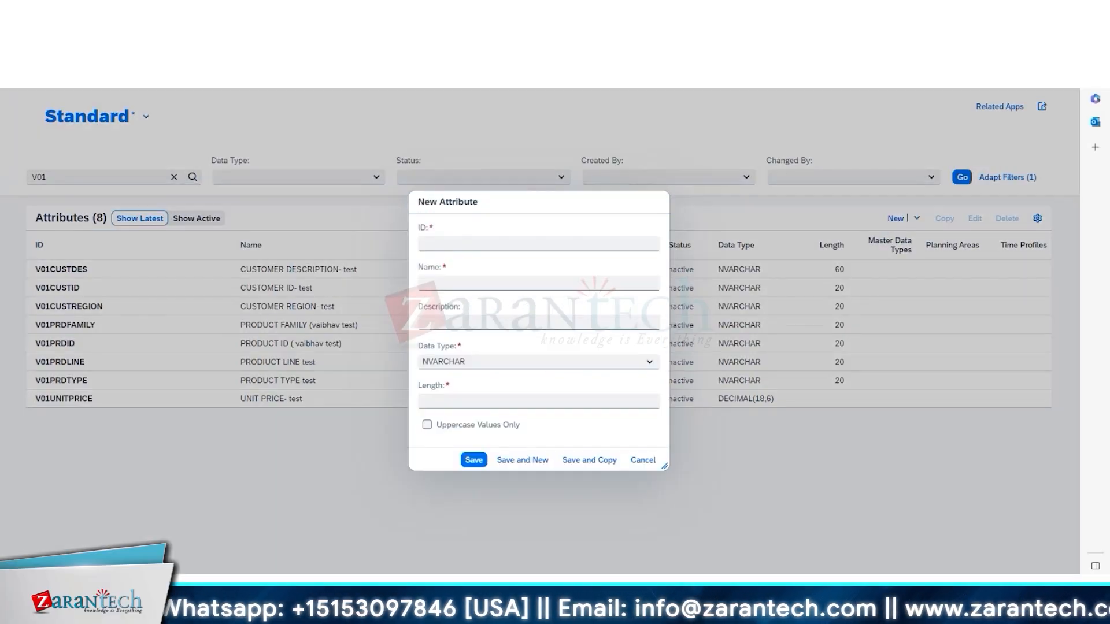
pyautogui.click(475, 242)
pyautogui.write('V01PRDDESCR')
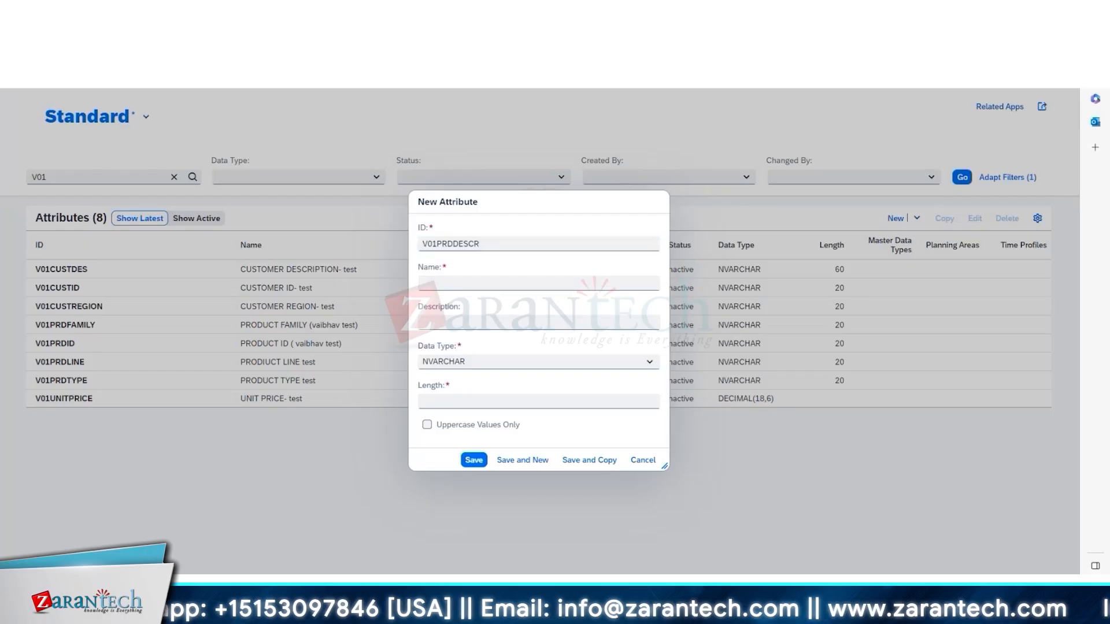
pyautogui.press('Escape')
# Step: Search the refreshed attribute list for v01 to check the created attributes
pyautogui.click(162, 178)
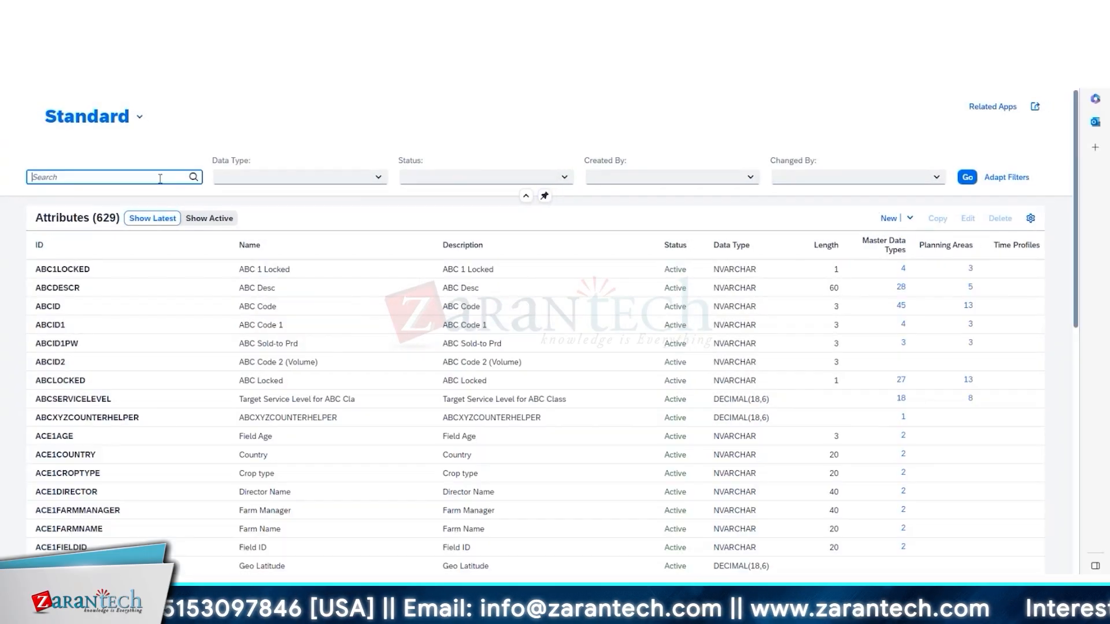
pyautogui.write('v01')
pyautogui.press('Return')
pyautogui.click(329, 495)
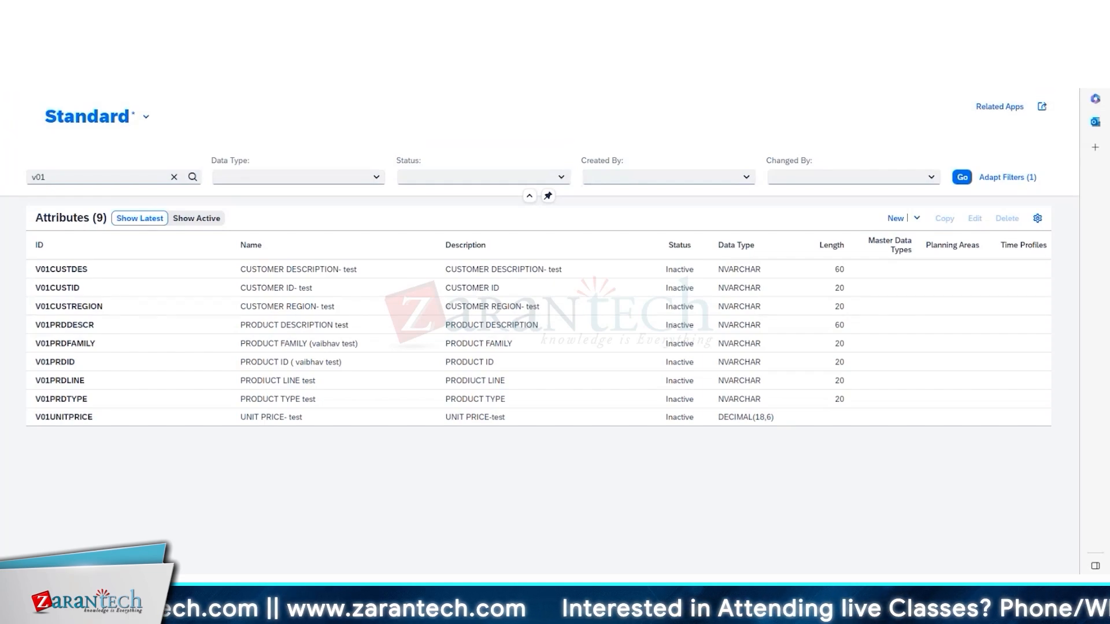
# Step: Switch to the course slides and view the page on the simple master data type
pyautogui.click(731, 598)
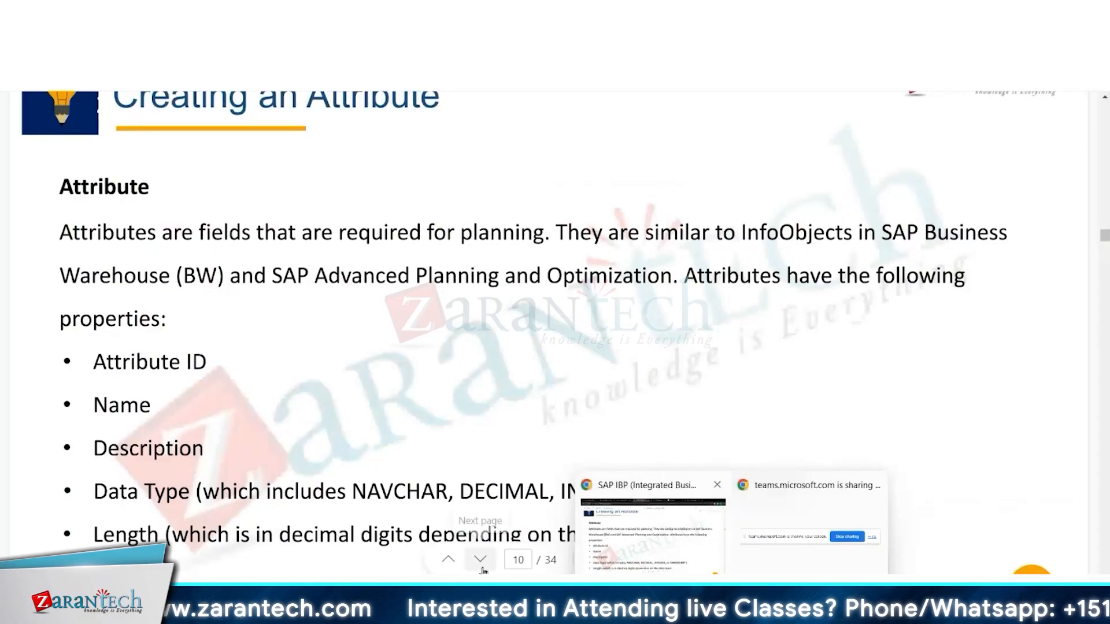
pyautogui.scroll(-10, 517, 381)
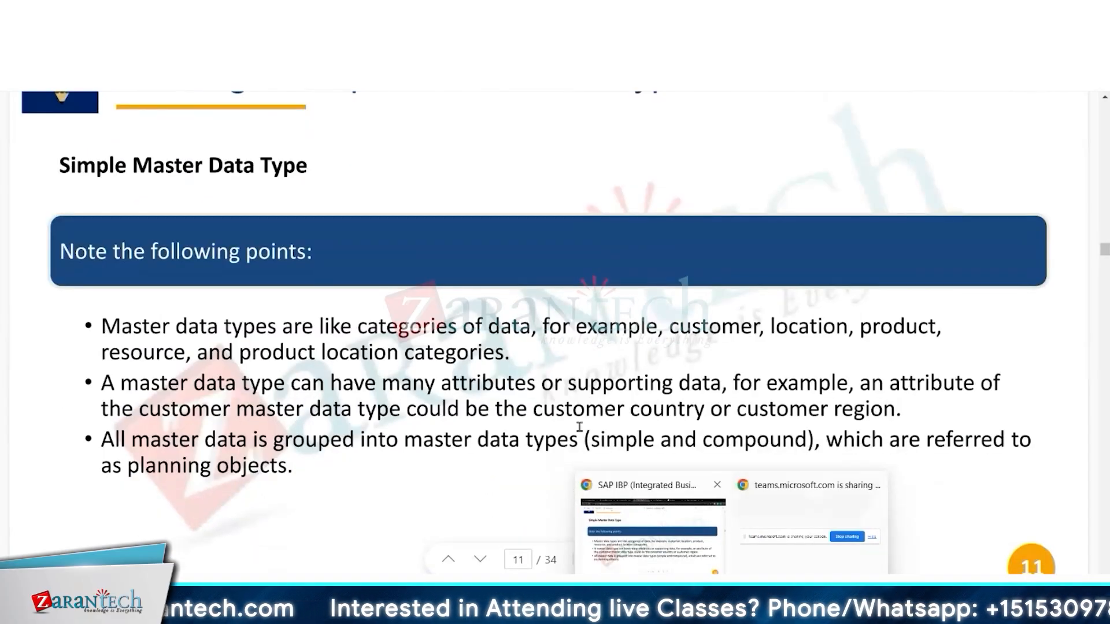
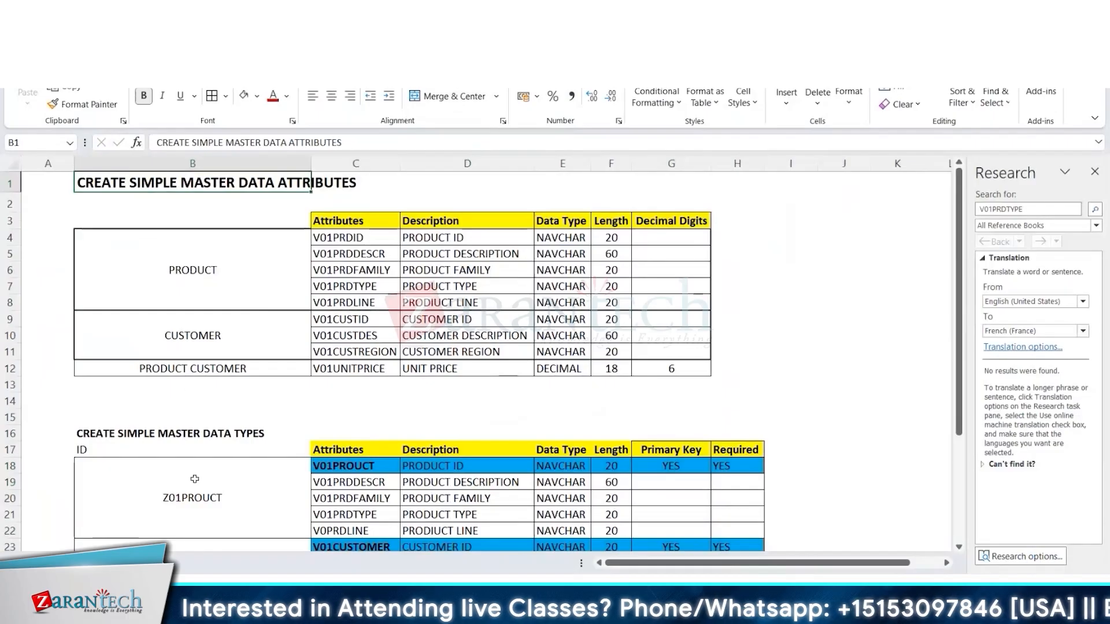
# Step: Copy the simple master data types table, cells B17 to H25, in the spreadsheet
pyautogui.click(195, 480)
pyautogui.scroll(-1, 195, 481)
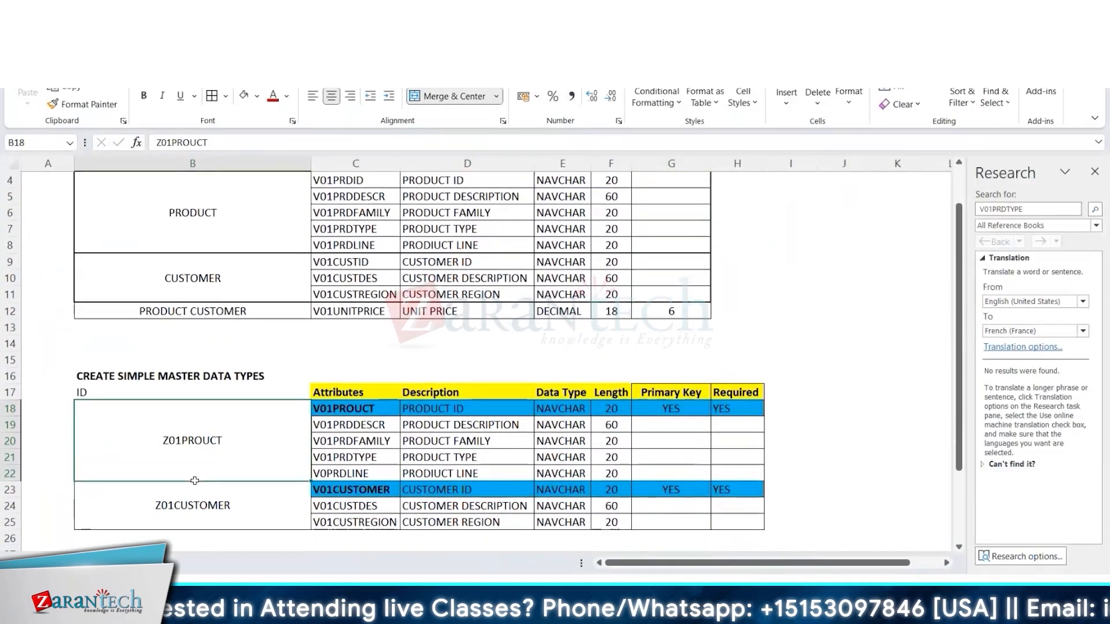
pyautogui.scroll(-1, 515, 498)
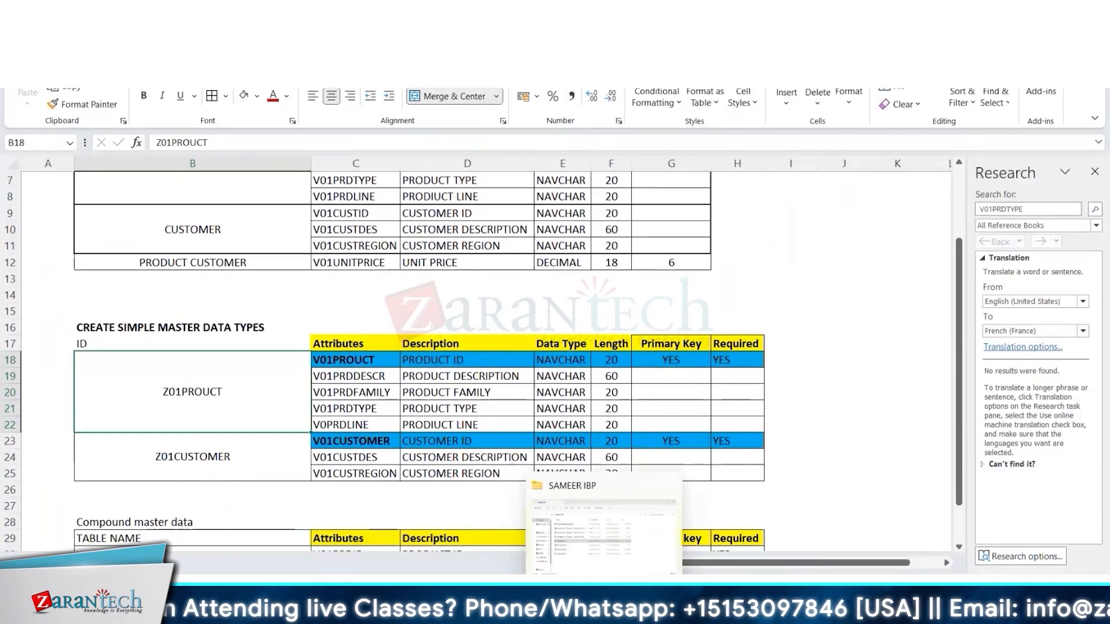
pyautogui.moveTo(128, 337); pyautogui.dragTo(739, 458)
pyautogui.hotkey('ctrl', 'c')
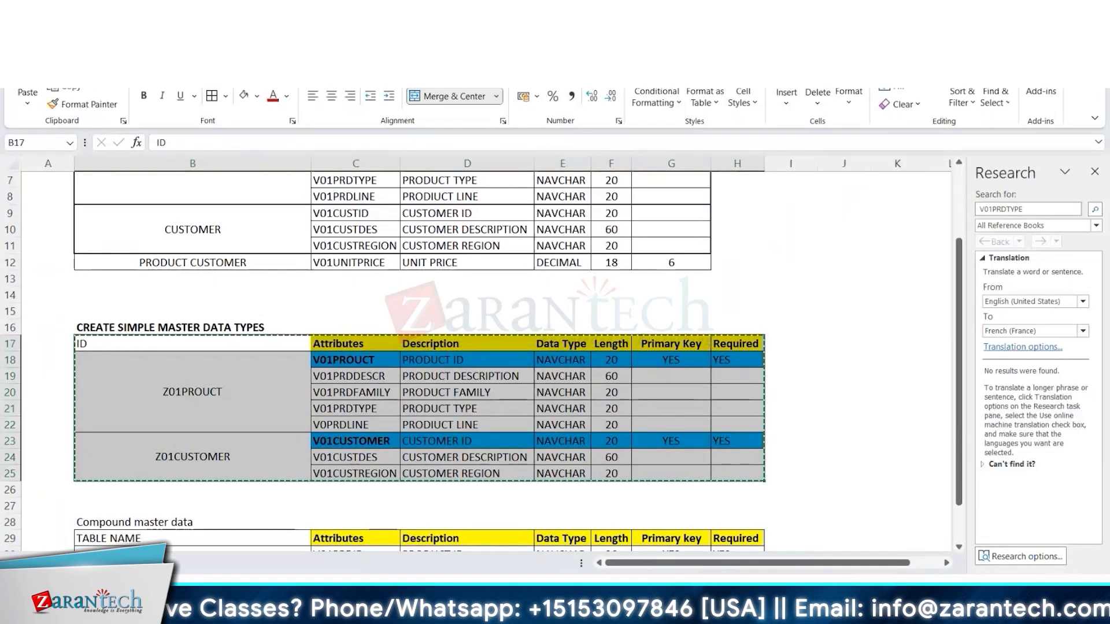
# Step: Switch back to SAP IBP, leave the attributes for Master Data Types, and start a new simple master data type
pyautogui.click(731, 608)
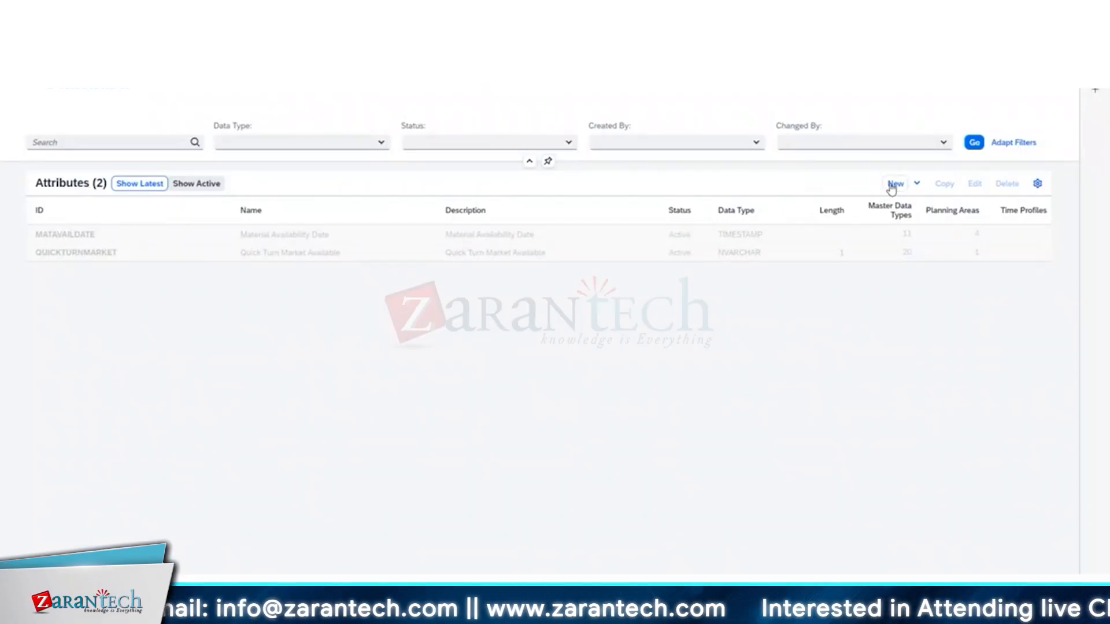
pyautogui.click(893, 183)
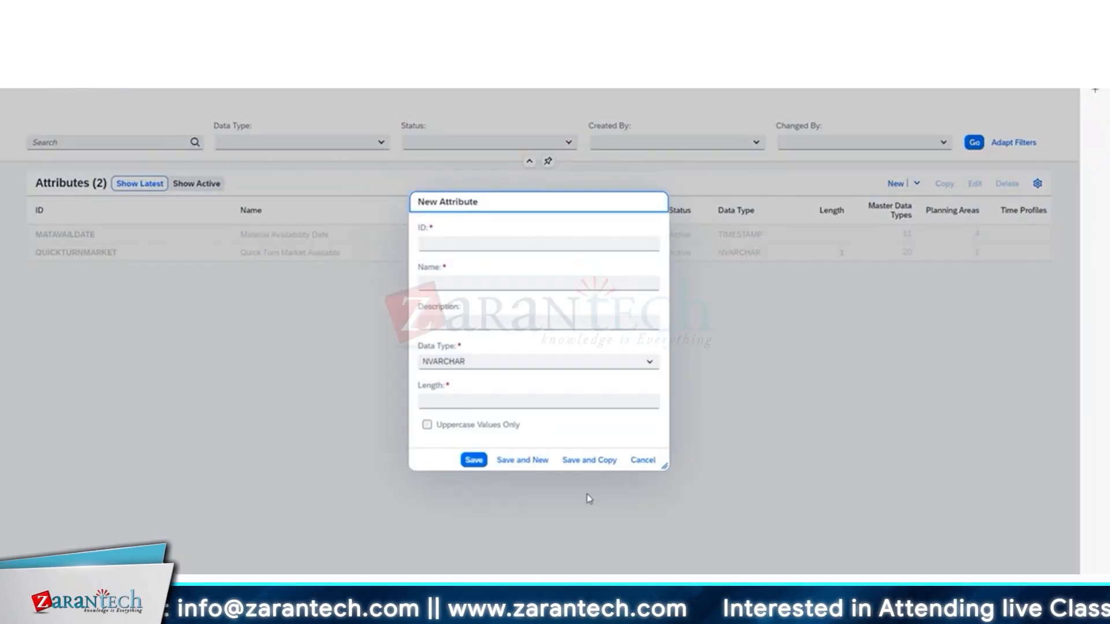
pyautogui.click(642, 460)
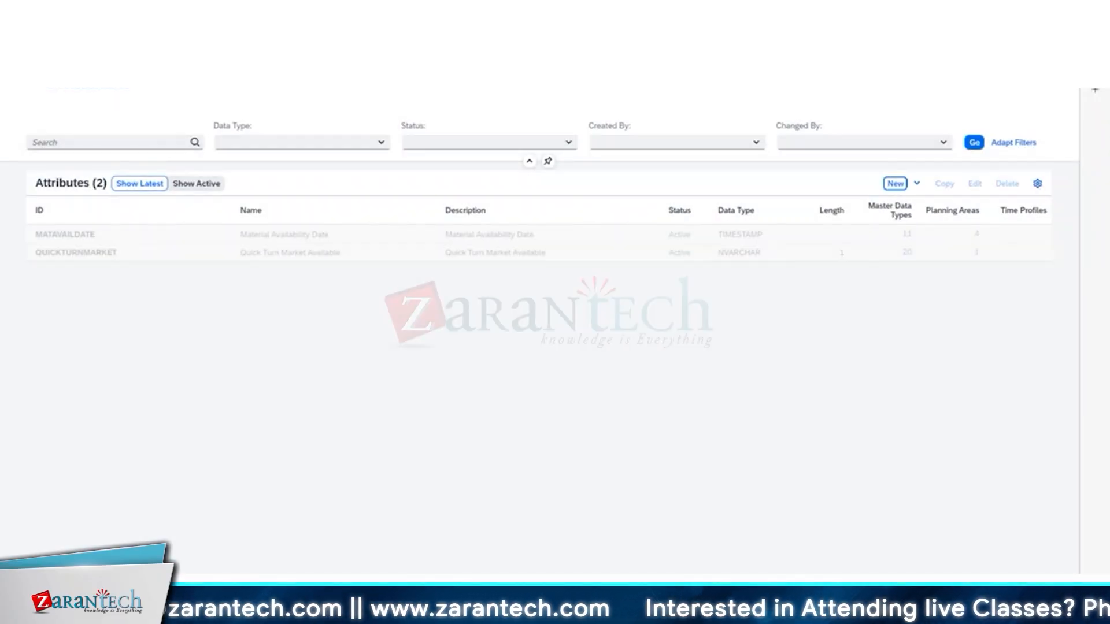
pyautogui.hotkey('alt', 'Left')
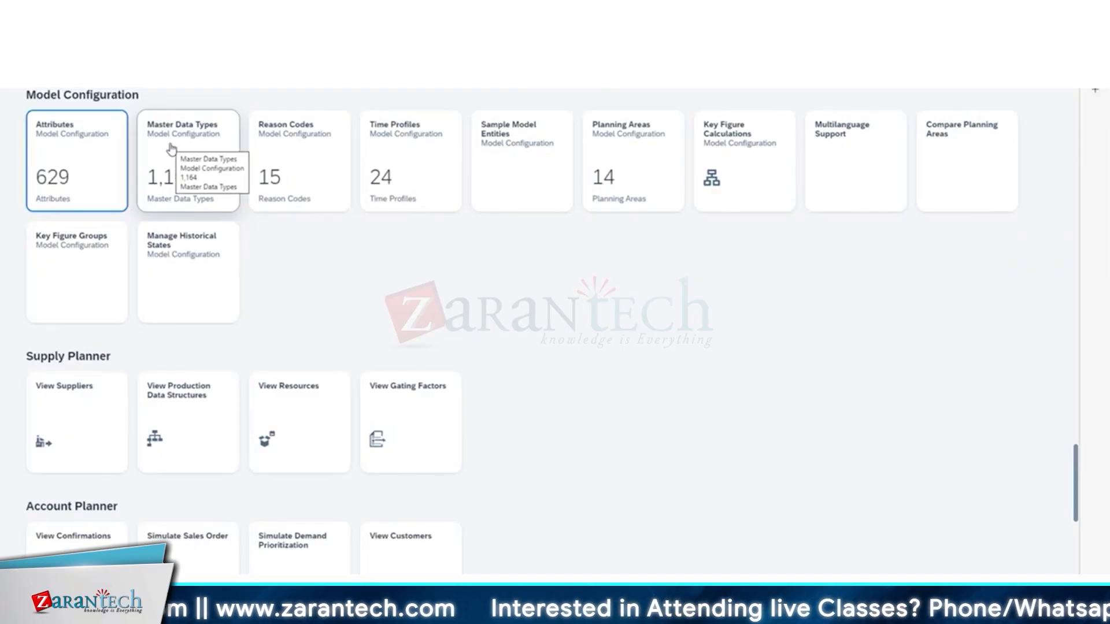
pyautogui.click(169, 149)
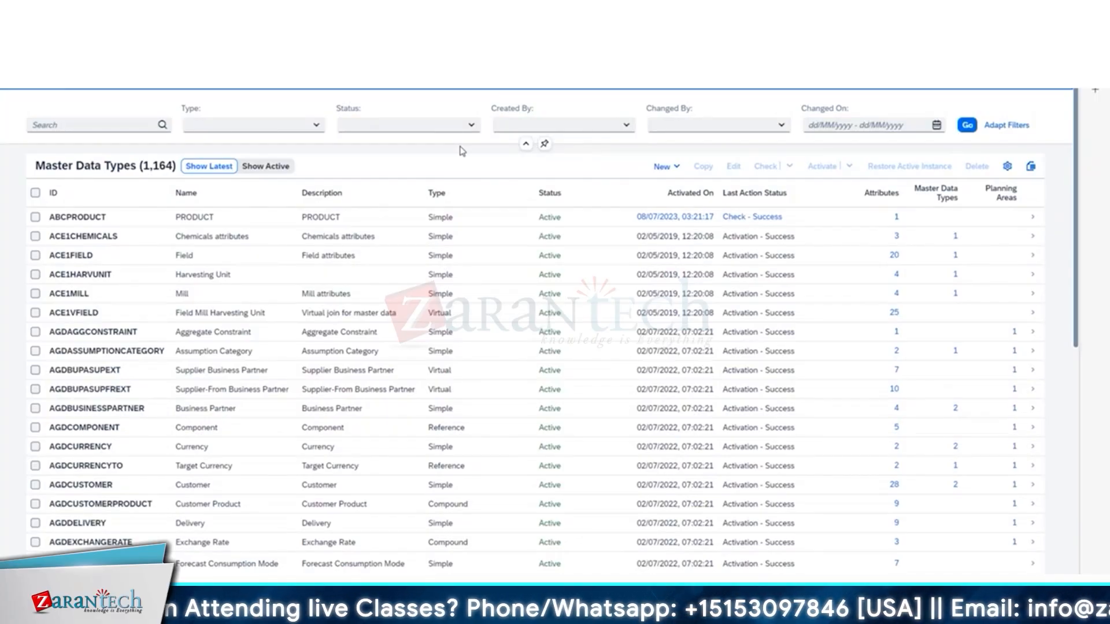
pyautogui.click(666, 167)
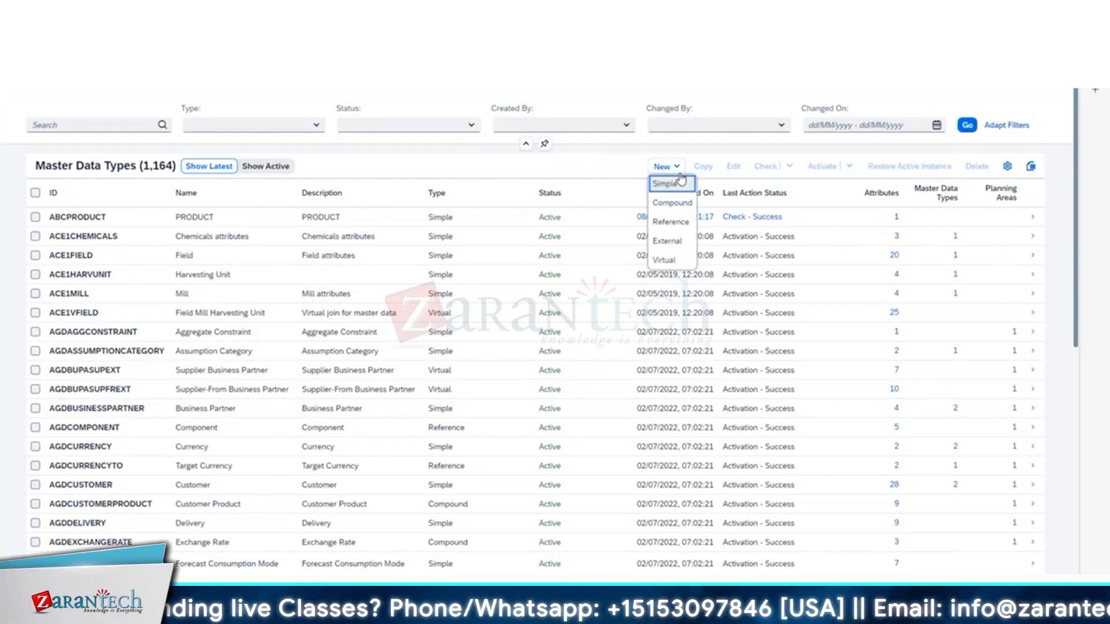
pyautogui.click(666, 183)
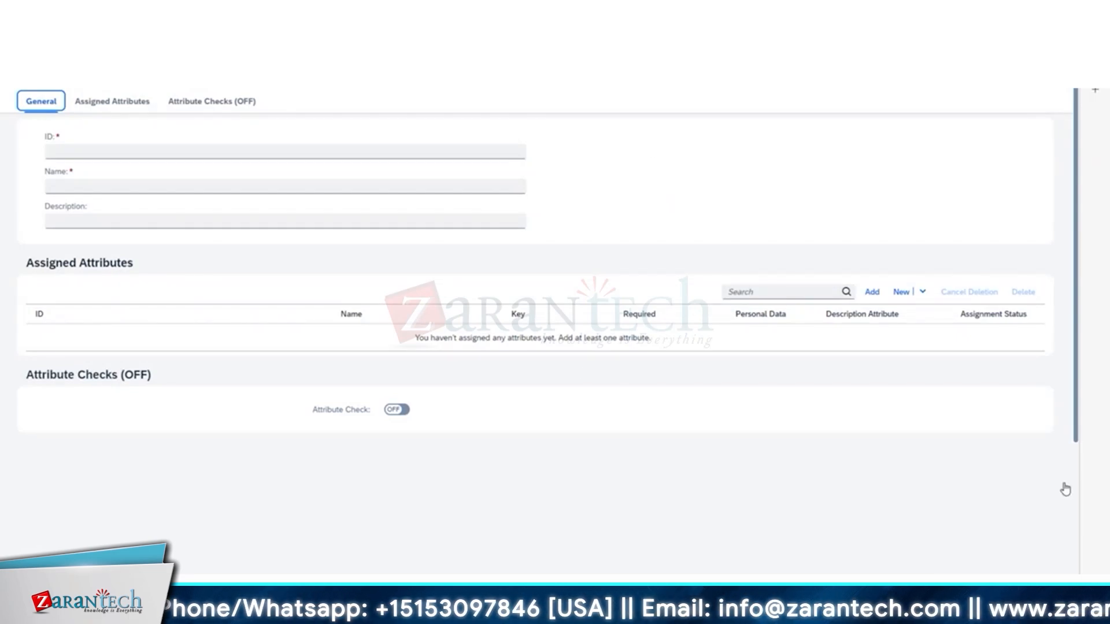
# Step: Fill in the simple master data type with ID V01PROUCT, name PRODUCT name and description PRODUCT ID
pyautogui.click(135, 140)
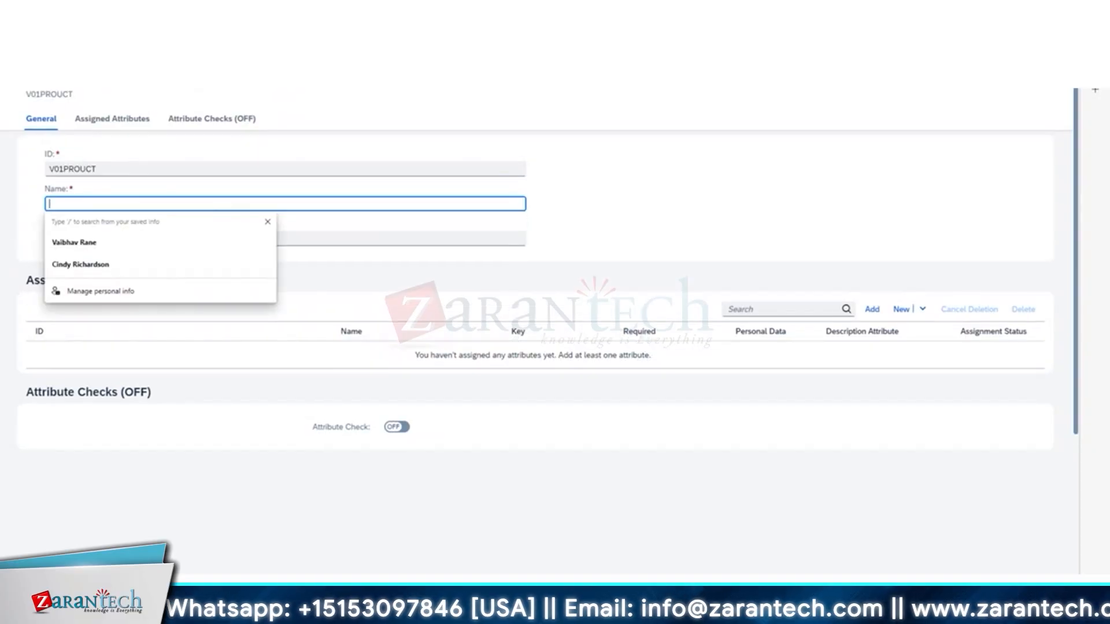
pyautogui.click(92, 204)
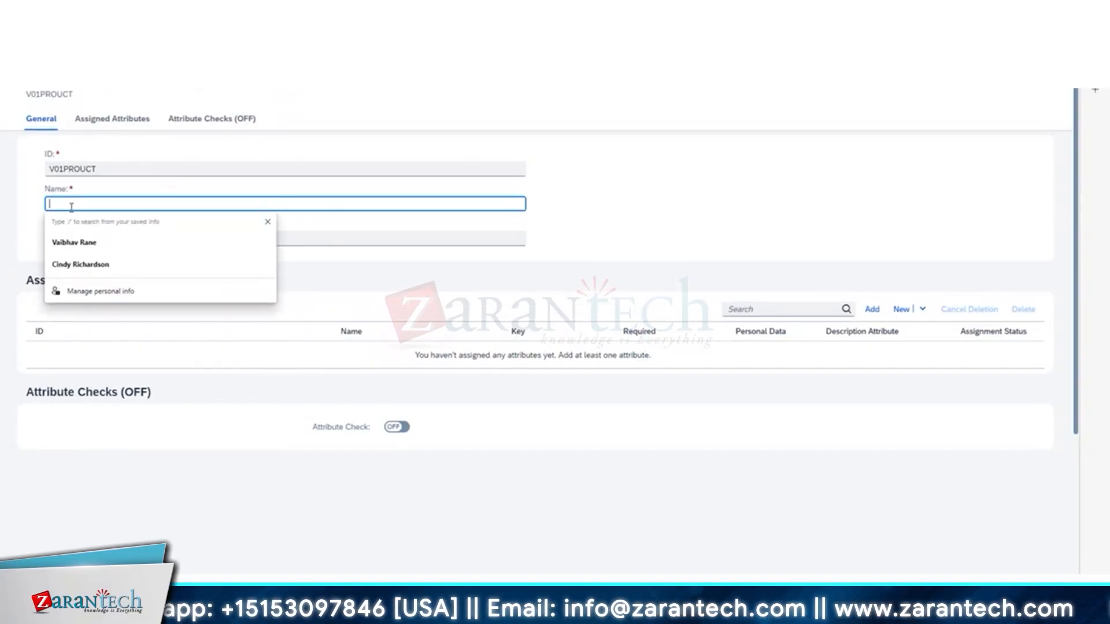
pyautogui.write('PRODUCT ID')
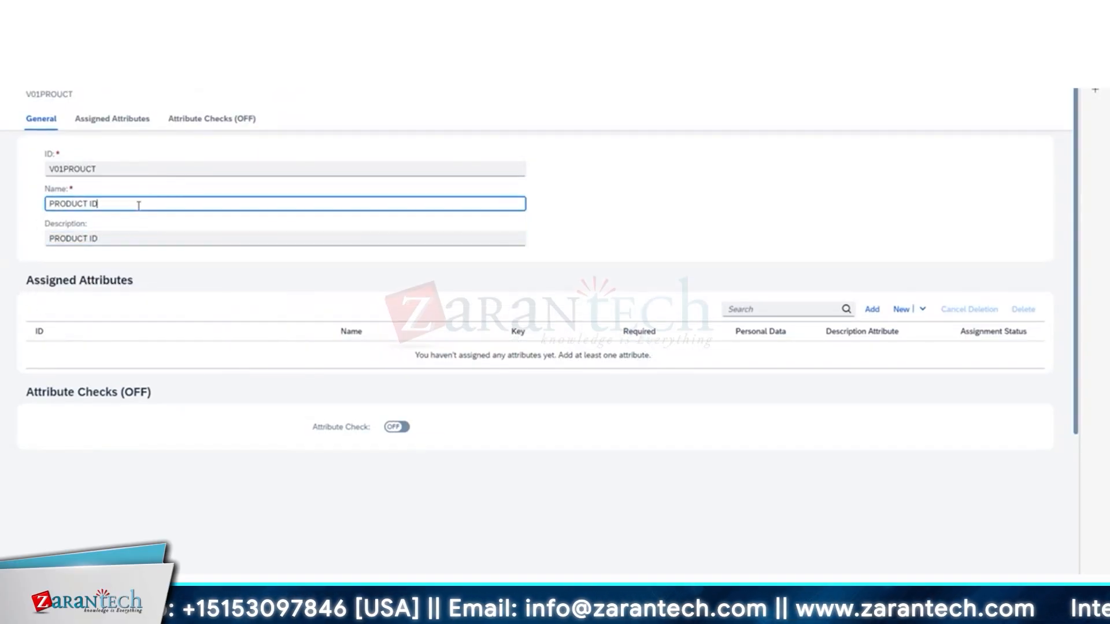
pyautogui.moveTo(136, 203); pyautogui.dragTo(90, 200)
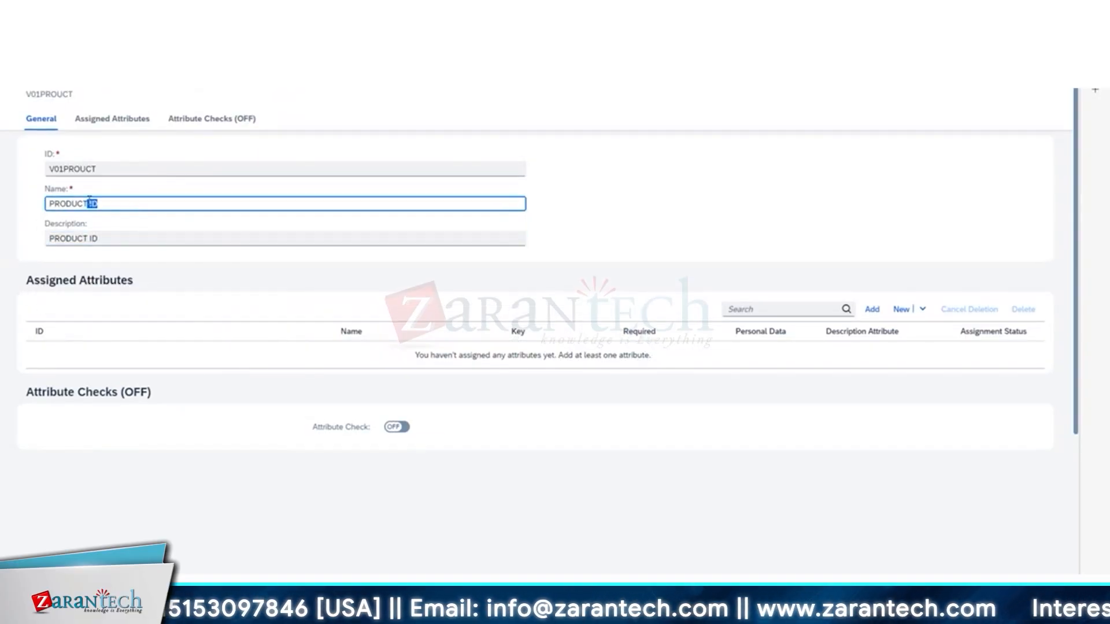
pyautogui.write('name')
pyautogui.press('Tab')
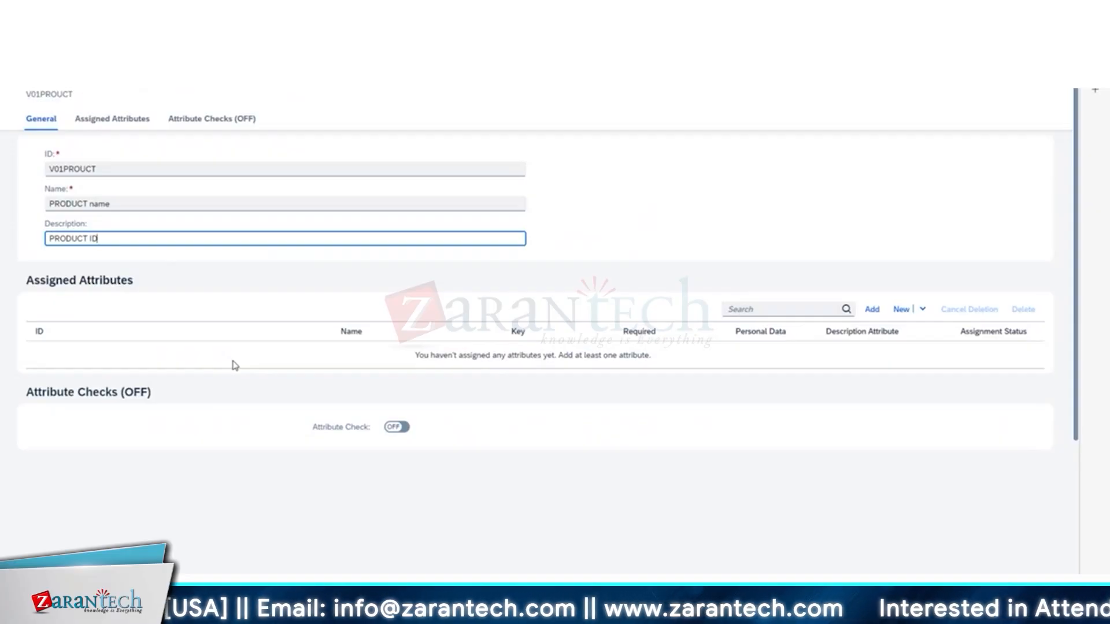
# Step: Assign the attributes V01PRDID, V01PRDLINE, V01PRDTYPE, V01PRDFAMILY and V01PRDDESCR to the V01PROUCT master data type
pyautogui.click(871, 309)
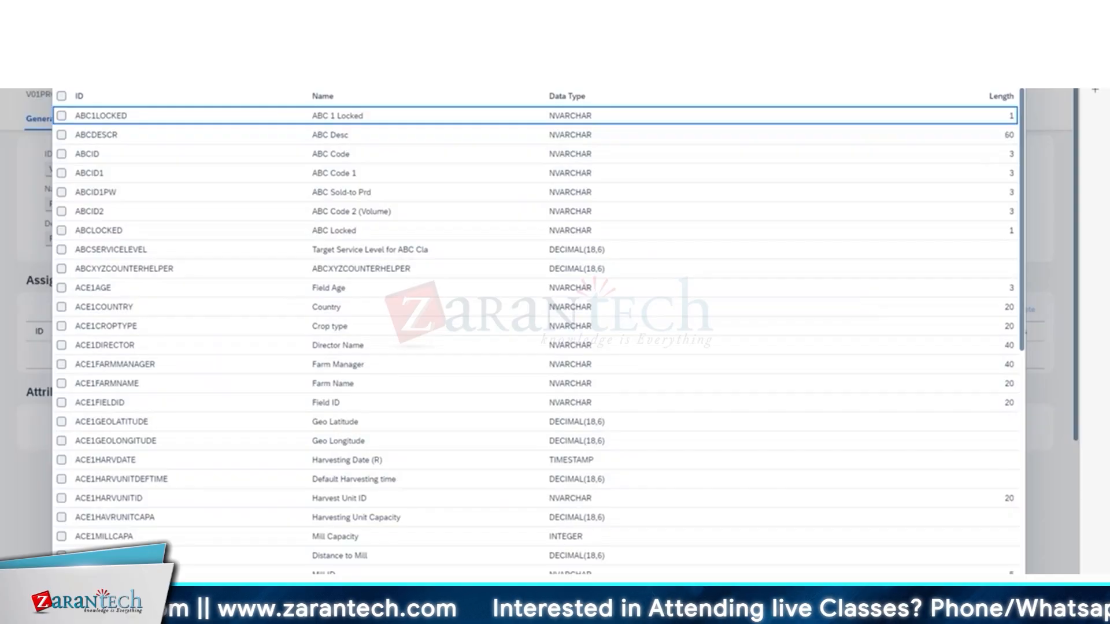
pyautogui.press('Return')
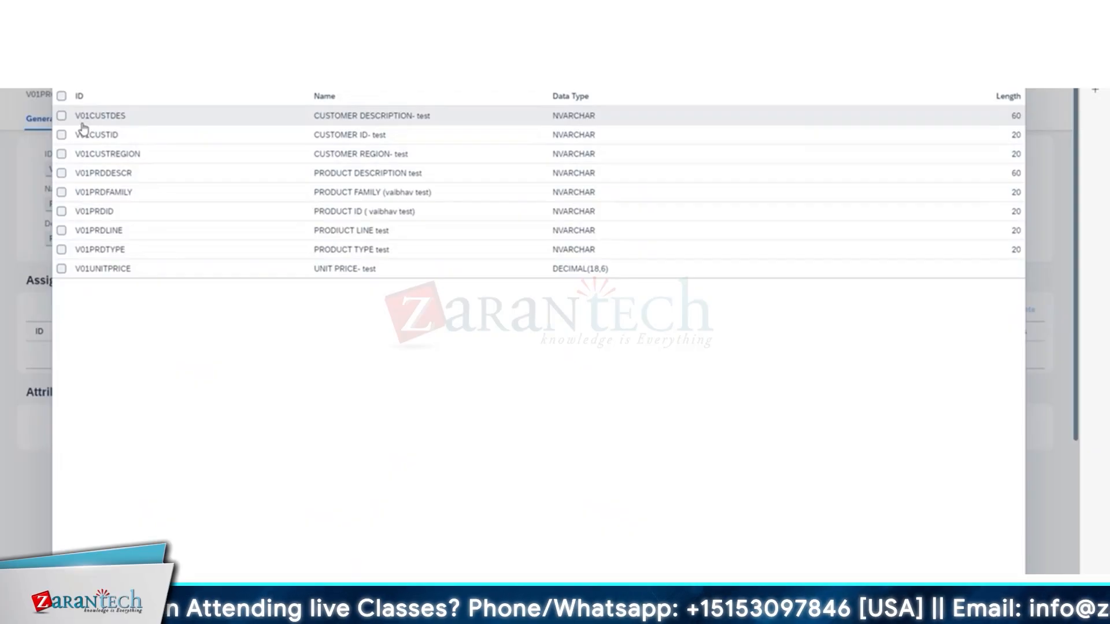
pyautogui.click(62, 211)
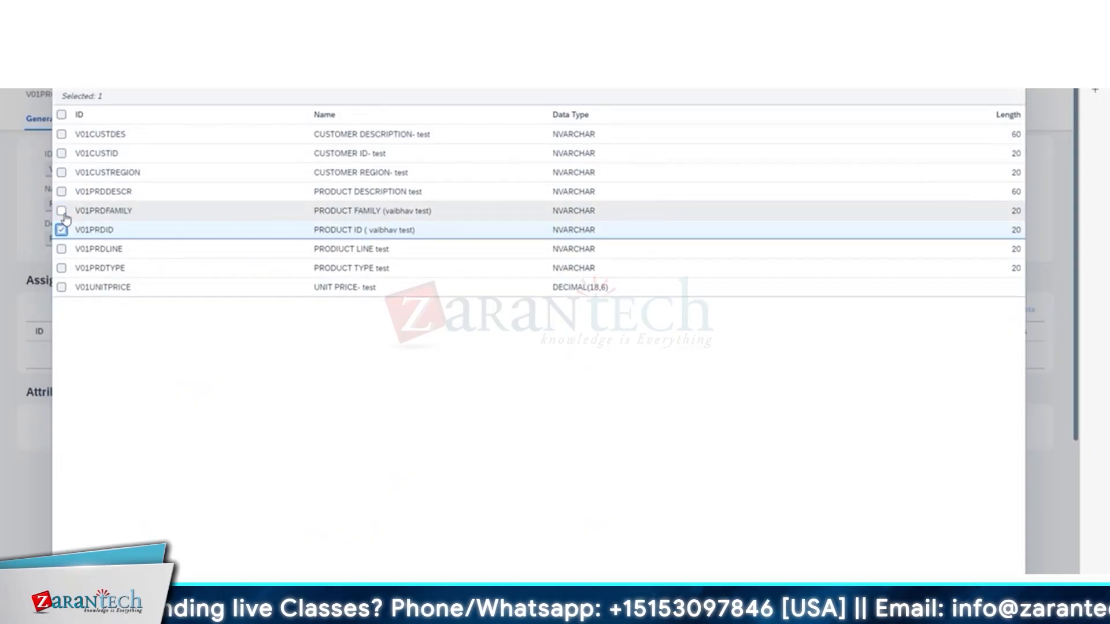
pyautogui.click(62, 248)
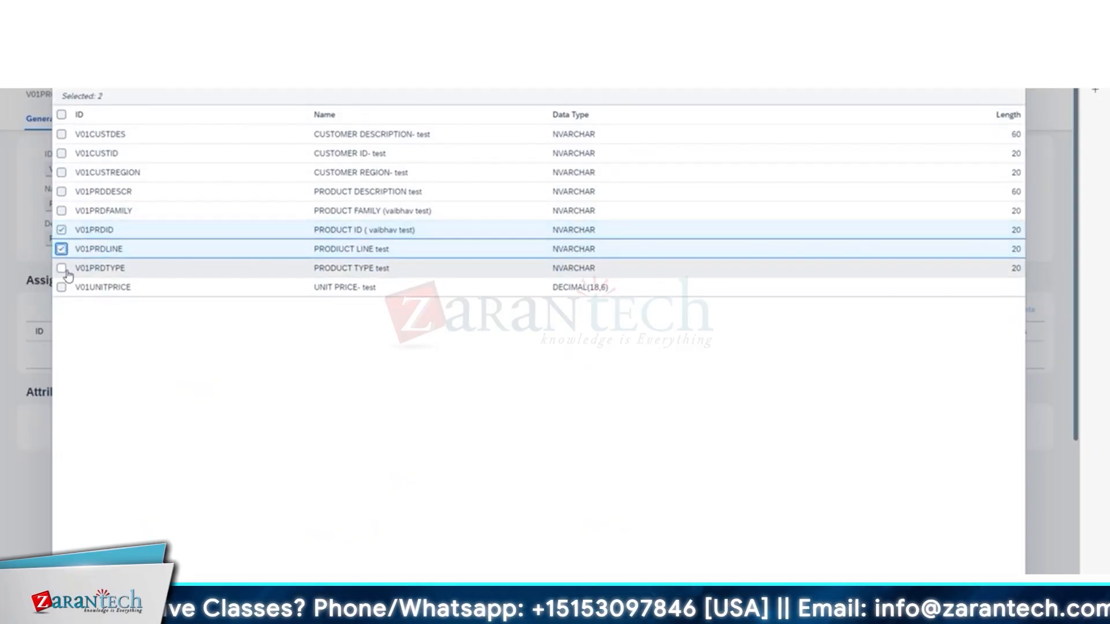
pyautogui.click(61, 269)
pyautogui.click(62, 211)
pyautogui.click(61, 192)
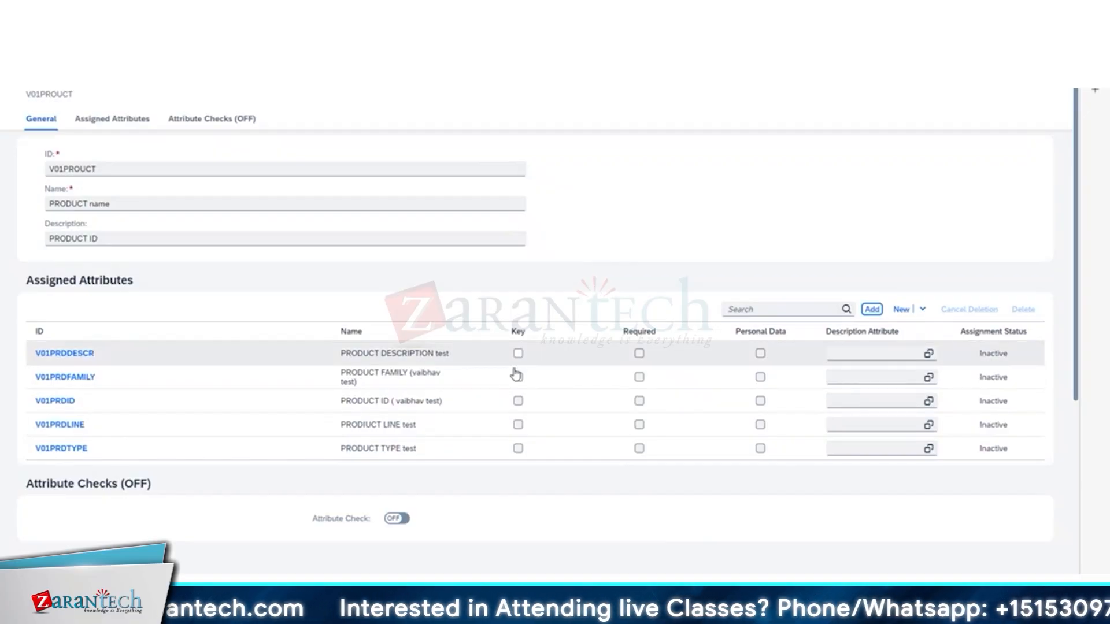
# Step: Mark V01PRDID as the key attribute, save V01PROUCT, and activate it with full scope and no dependencies
pyautogui.click(517, 402)
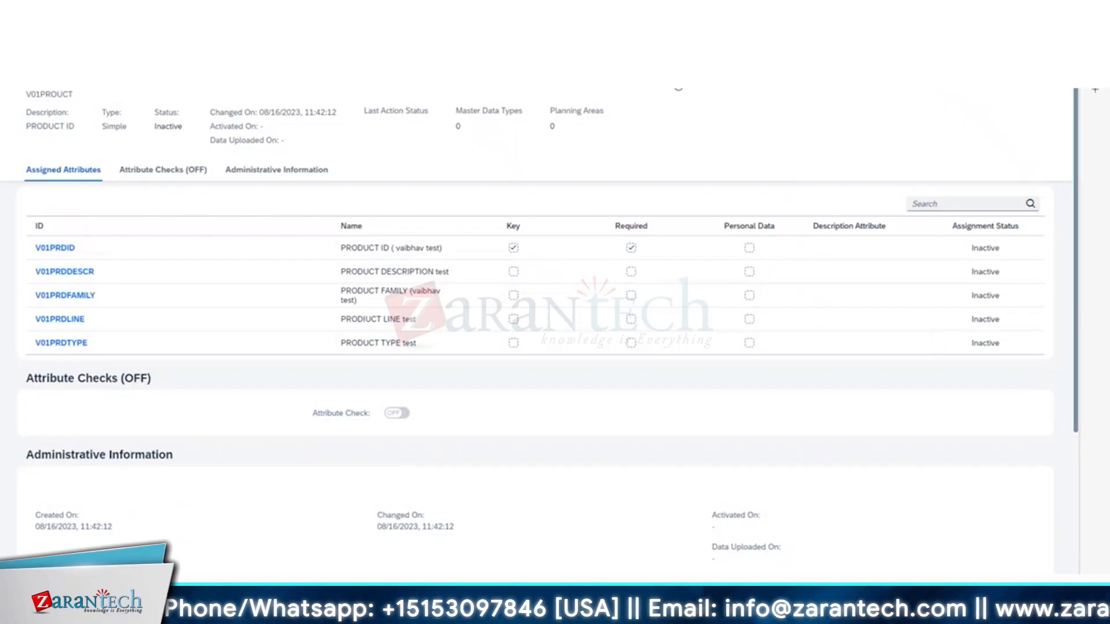
pyautogui.click(764, 70)
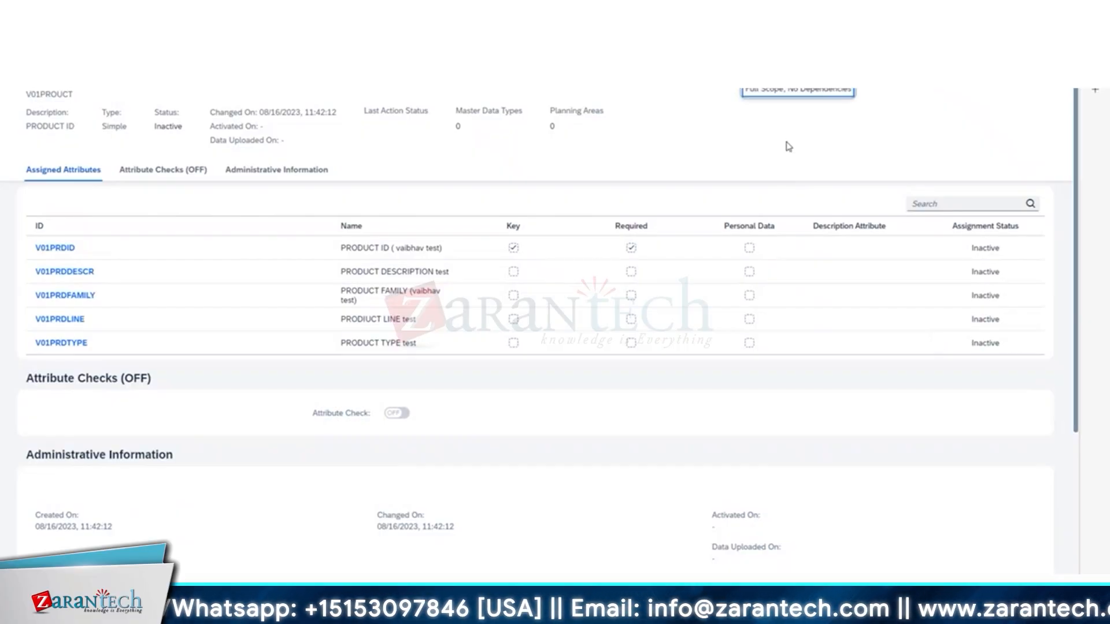
pyautogui.click(797, 93)
pyautogui.click(703, 358)
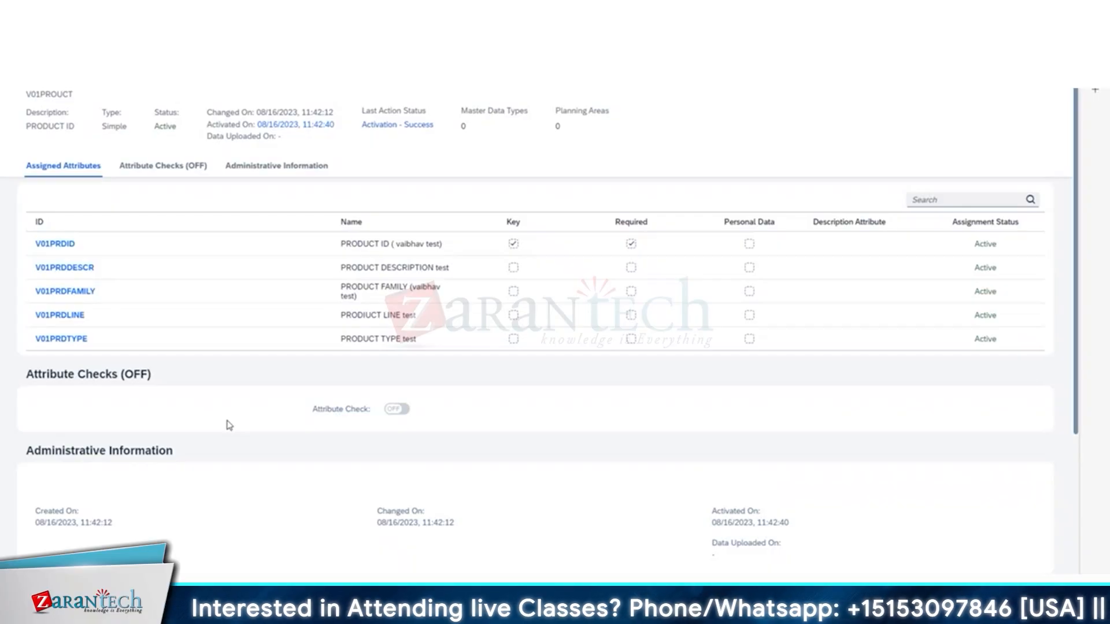
# Step: Return to the master data types list and search it for v01
pyautogui.hotkey('alt', 'Left')
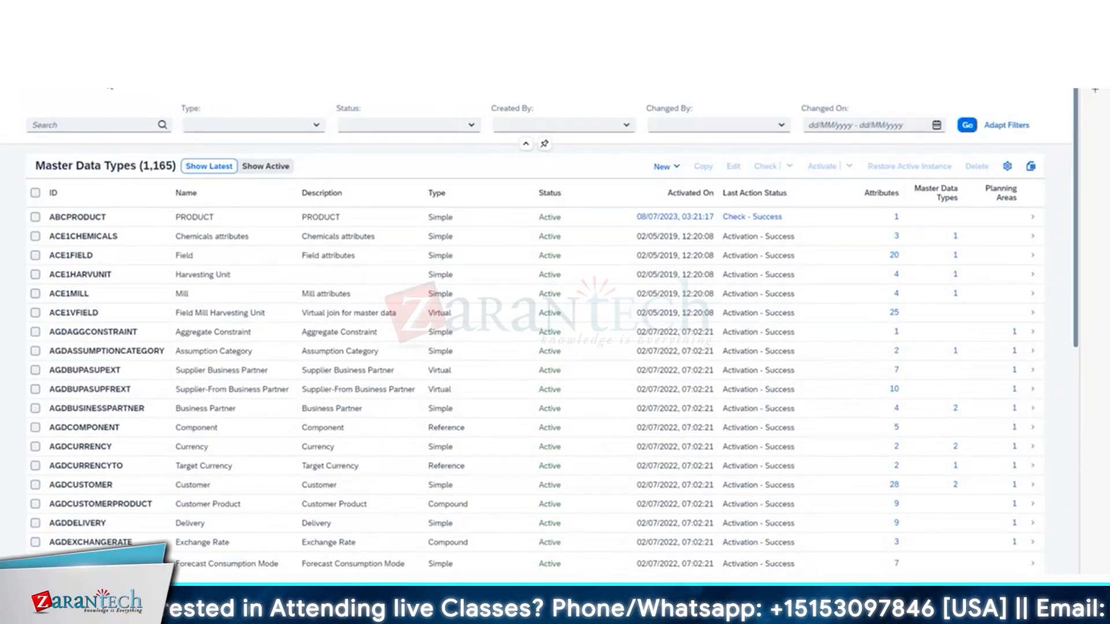
pyautogui.click(117, 125)
pyautogui.write('v01')
pyautogui.press('Return')
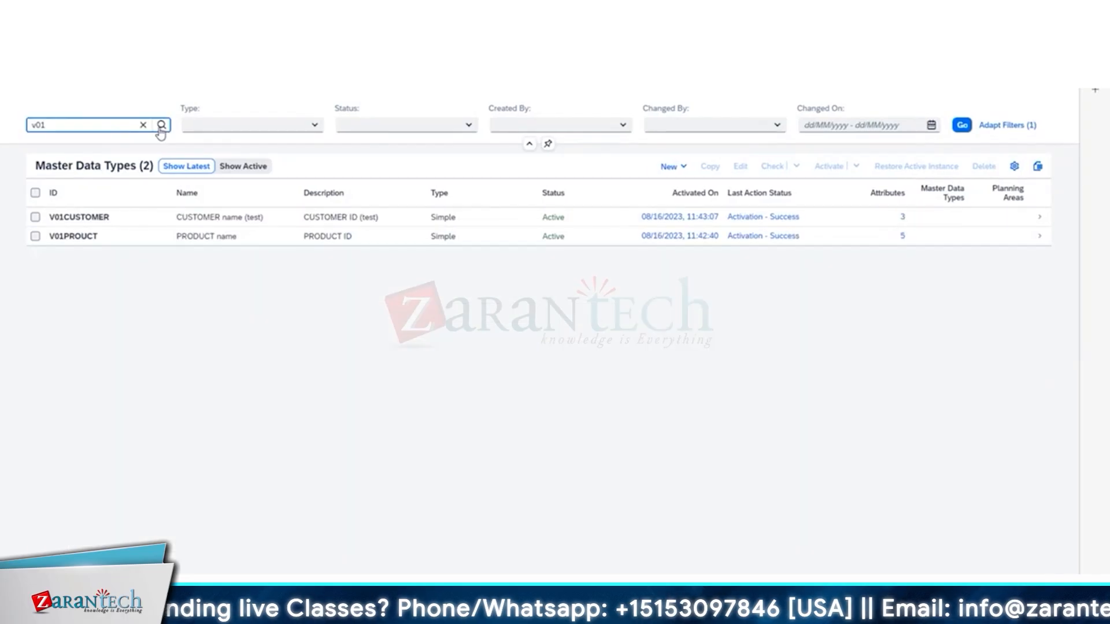
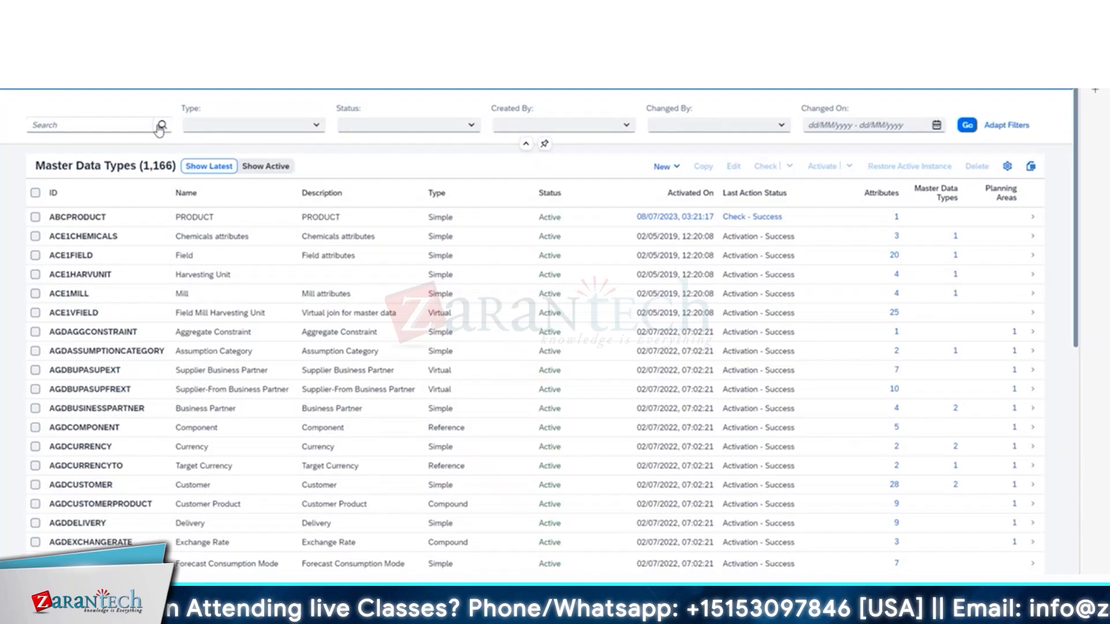
# Step: Start a new compound master data type with ID Z01CUSTOMERPRODUCT and Customer Product as both name and description
pyautogui.click(156, 52)
pyautogui.click(159, 56)
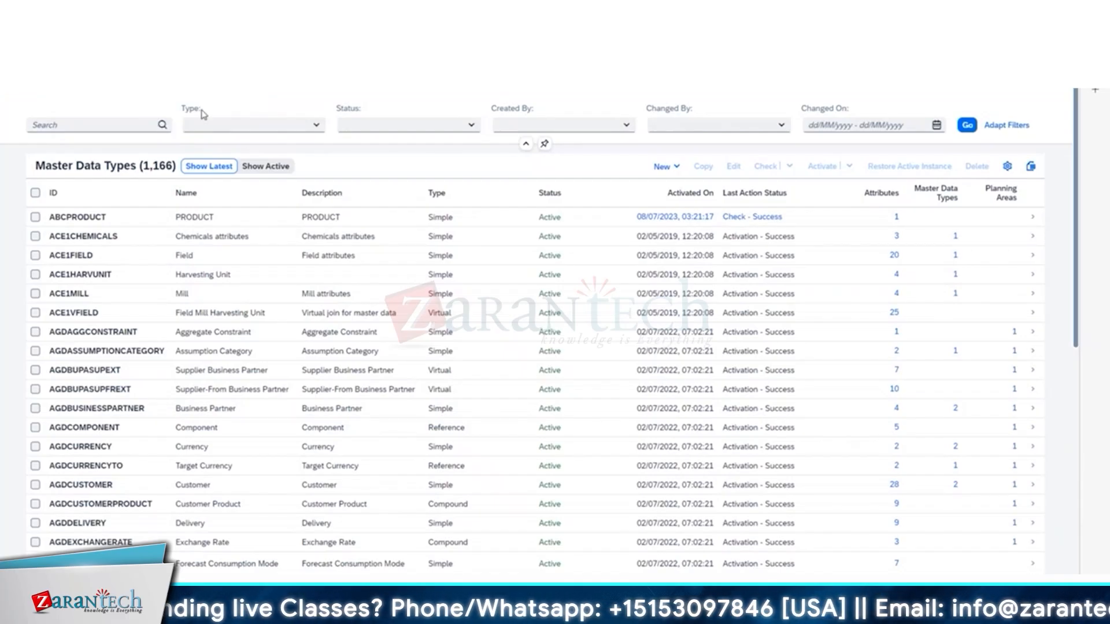
pyautogui.click(664, 166)
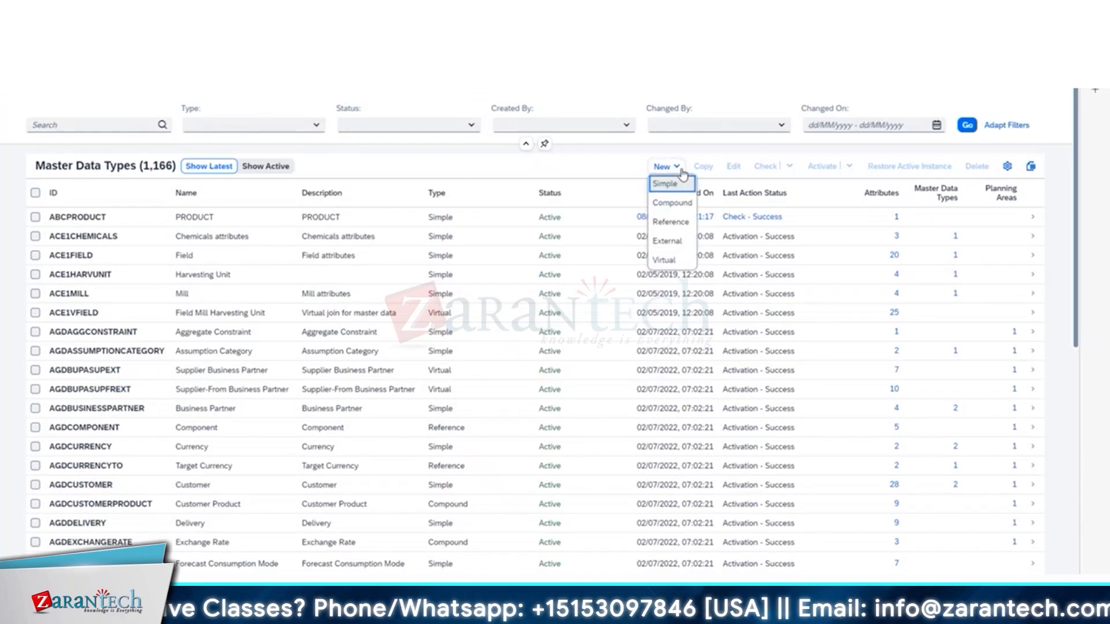
pyautogui.click(673, 204)
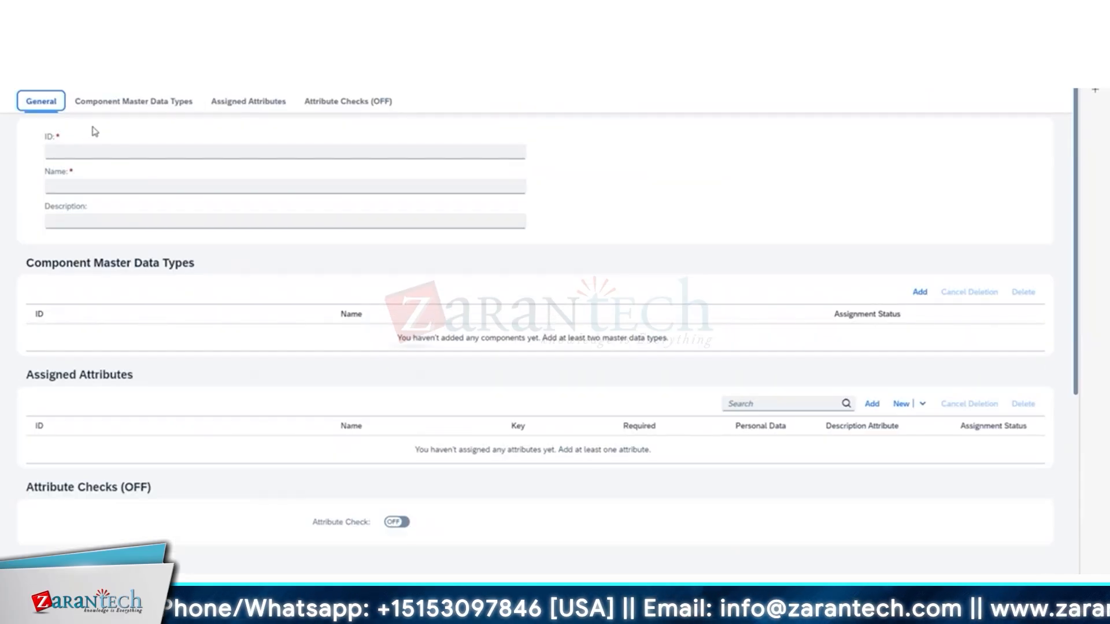
pyautogui.click(86, 152)
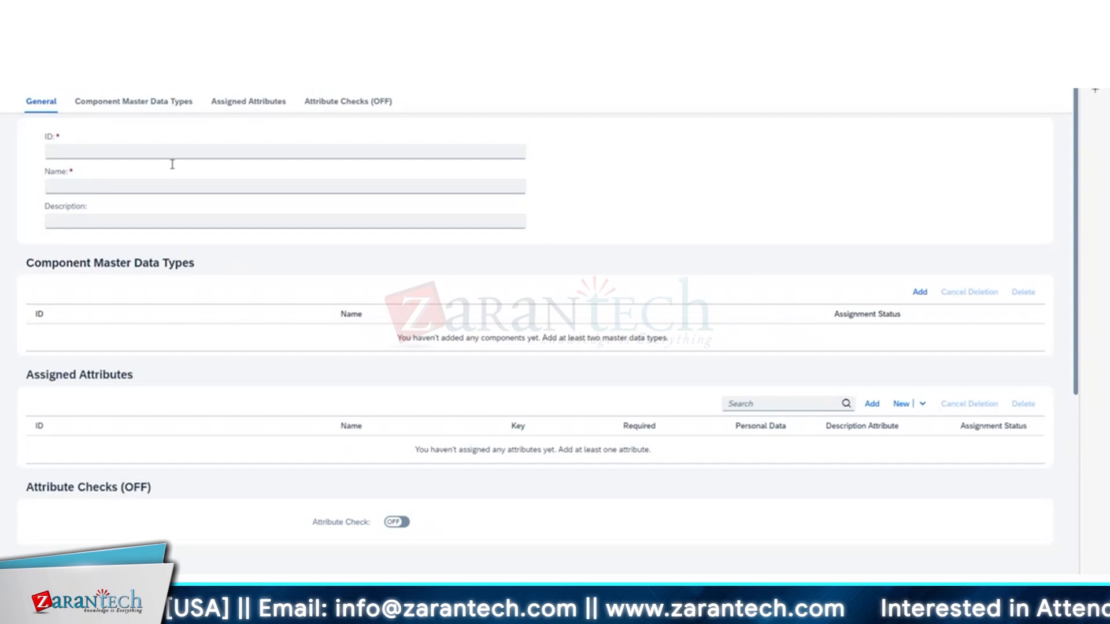
pyautogui.click(214, 154)
pyautogui.write('Z01CUSTOMERPRODUCT')
pyautogui.click(151, 199)
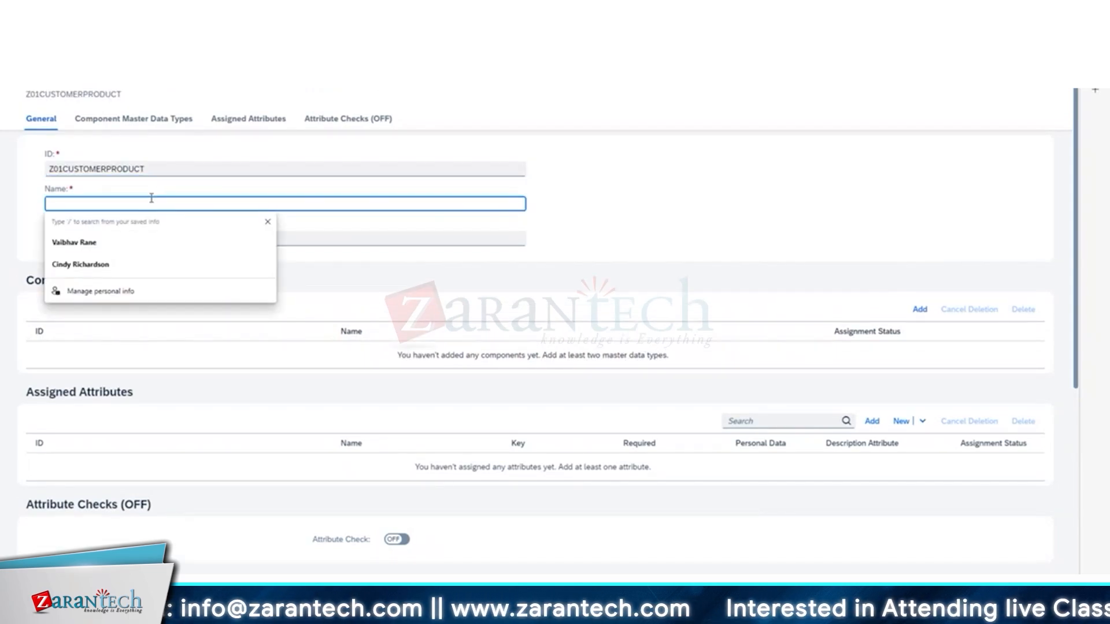
pyautogui.write('Customer Product')
pyautogui.click(158, 240)
pyautogui.write('Customer Product')
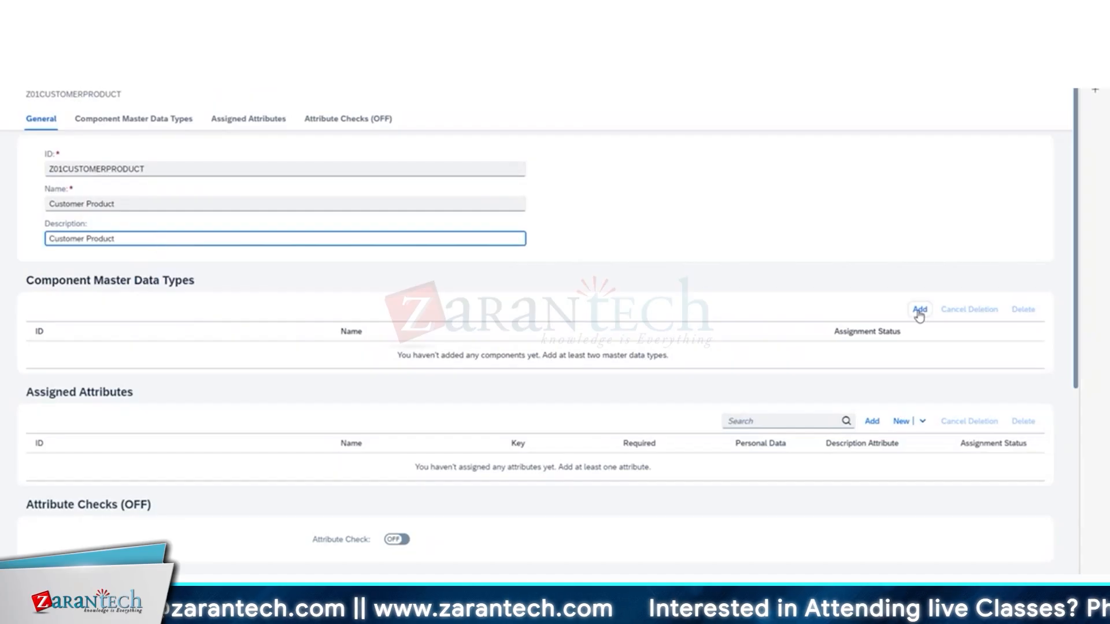
# Step: Add V01CUSTOMER and V01PROUCT as the component master data types of Z01CUSTOMERPRODUCT
pyautogui.click(919, 310)
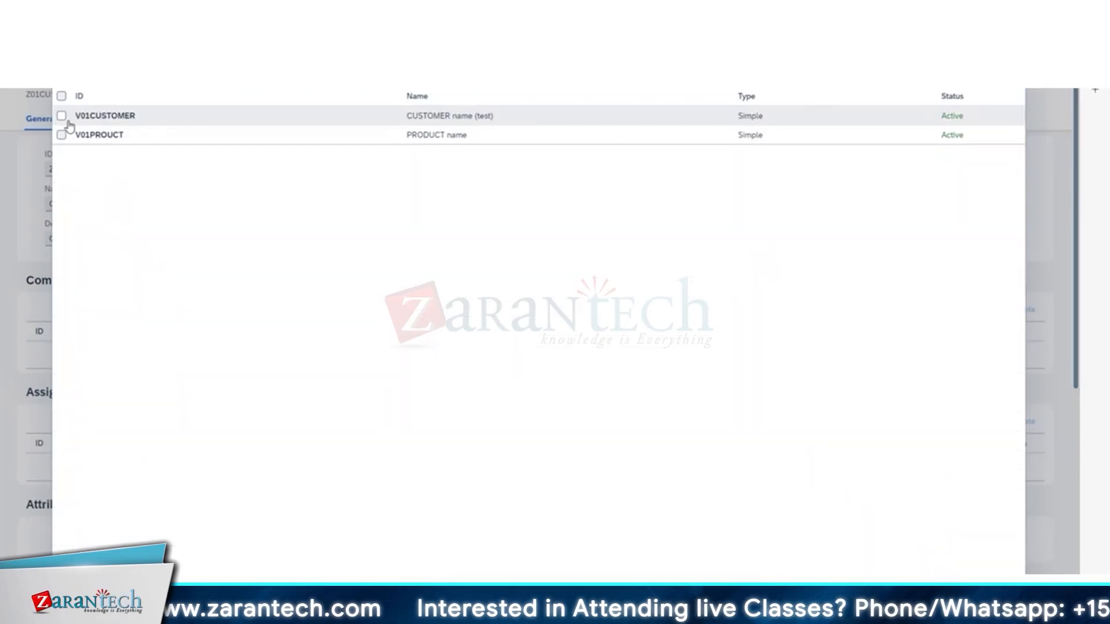
pyautogui.click(61, 116)
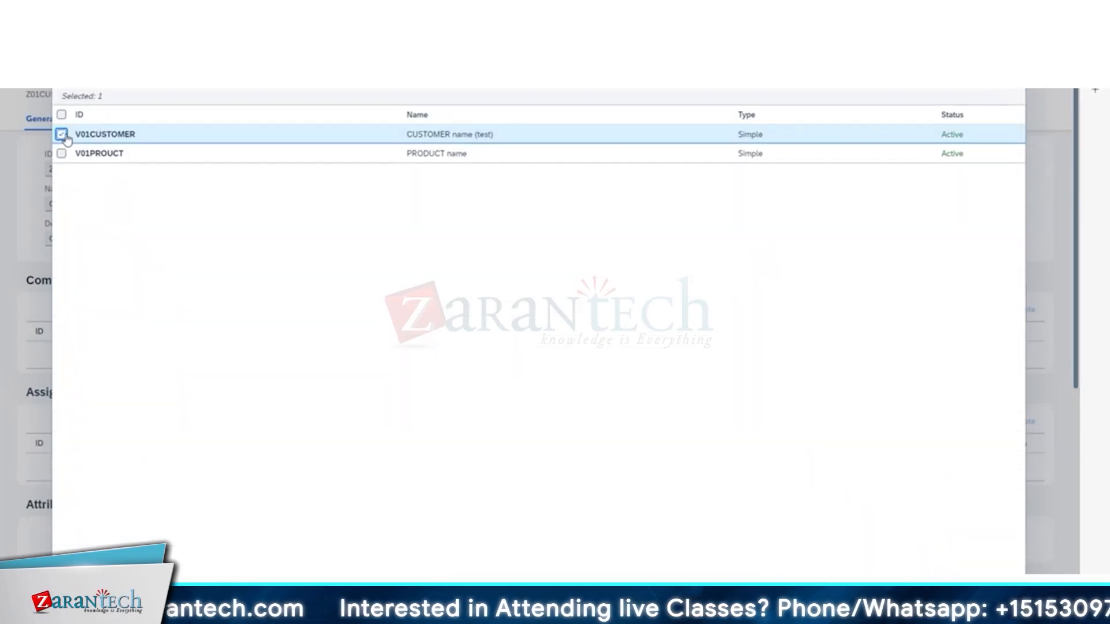
pyautogui.click(61, 153)
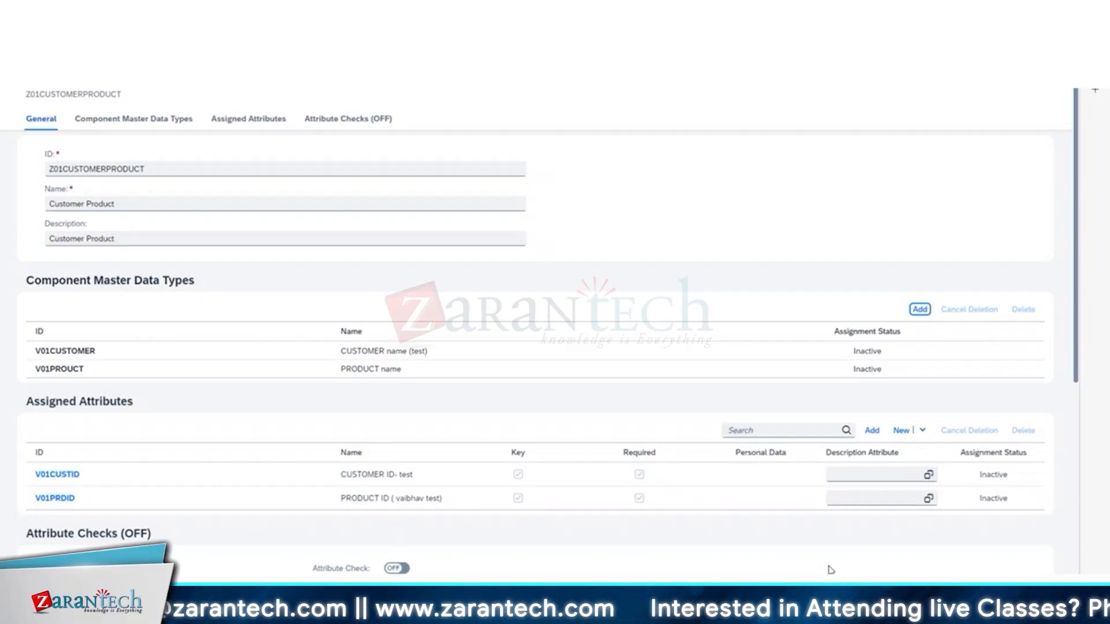
# Step: Search the available attributes for unit and assign V01UNITPRICE to the Z01CUSTOMERPRODUCT compound type
pyautogui.click(872, 431)
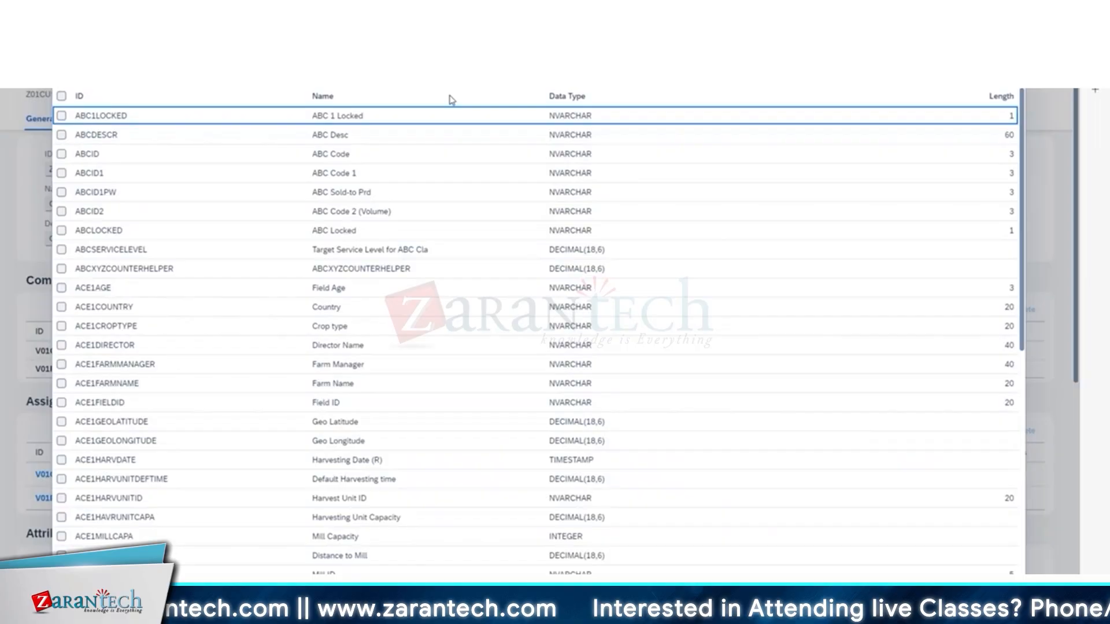
pyautogui.click(456, 75)
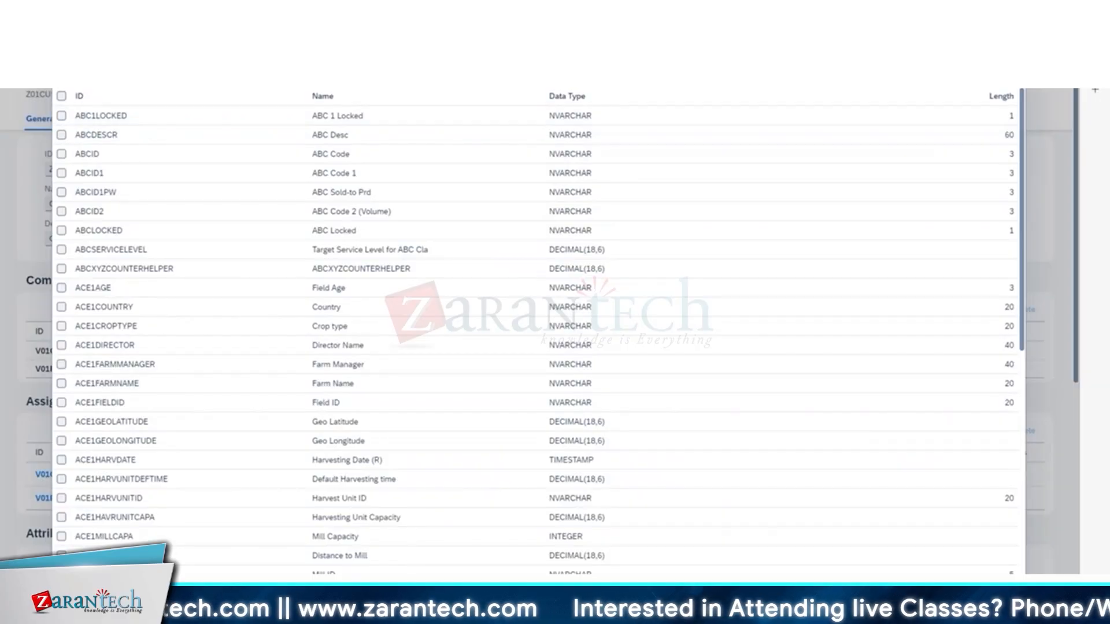
pyautogui.write('unit')
pyautogui.press('Return')
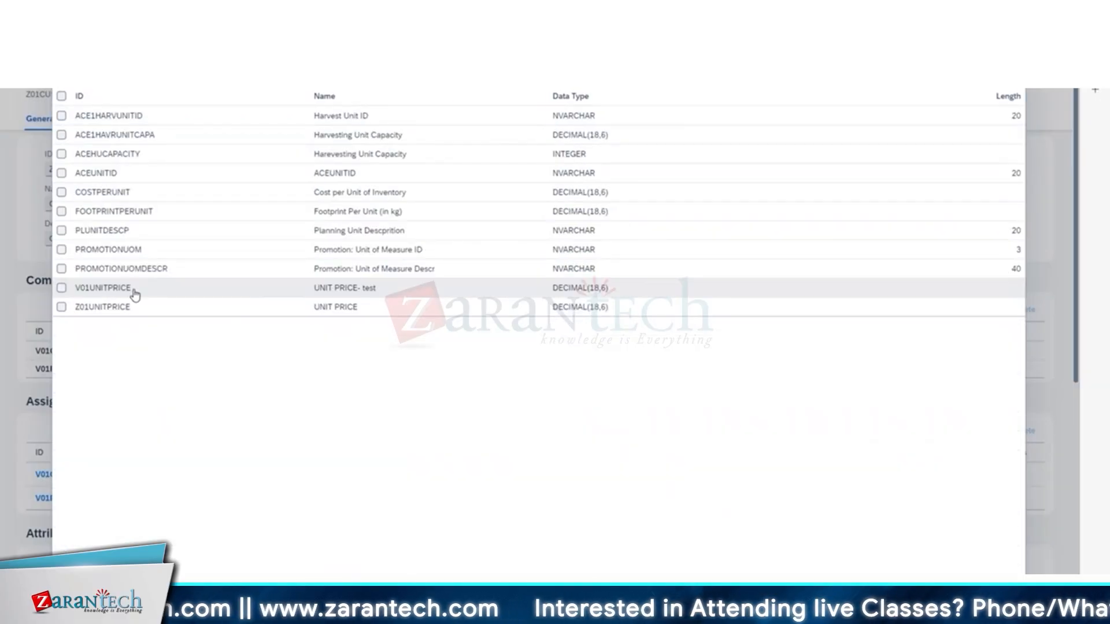
pyautogui.click(62, 288)
pyautogui.click(968, 586)
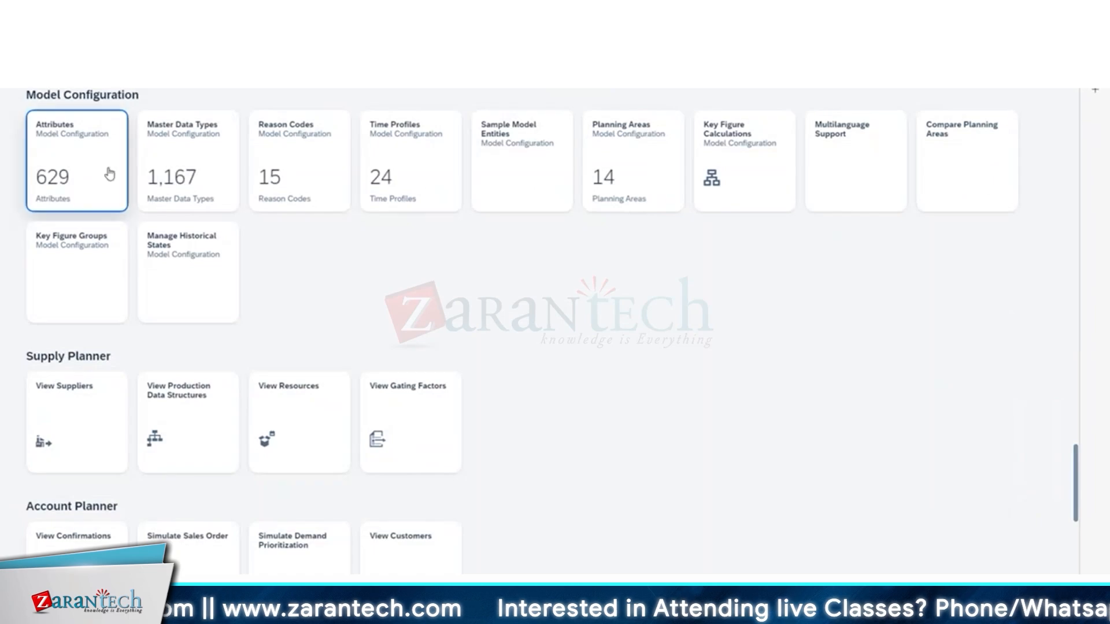
# Step: In Attributes, create attribute VR01PRDID named PRODUCT ID TEST 2, description PRODUCT ID, type NVARCHAR, length 20, and continue with a new one
pyautogui.click(108, 169)
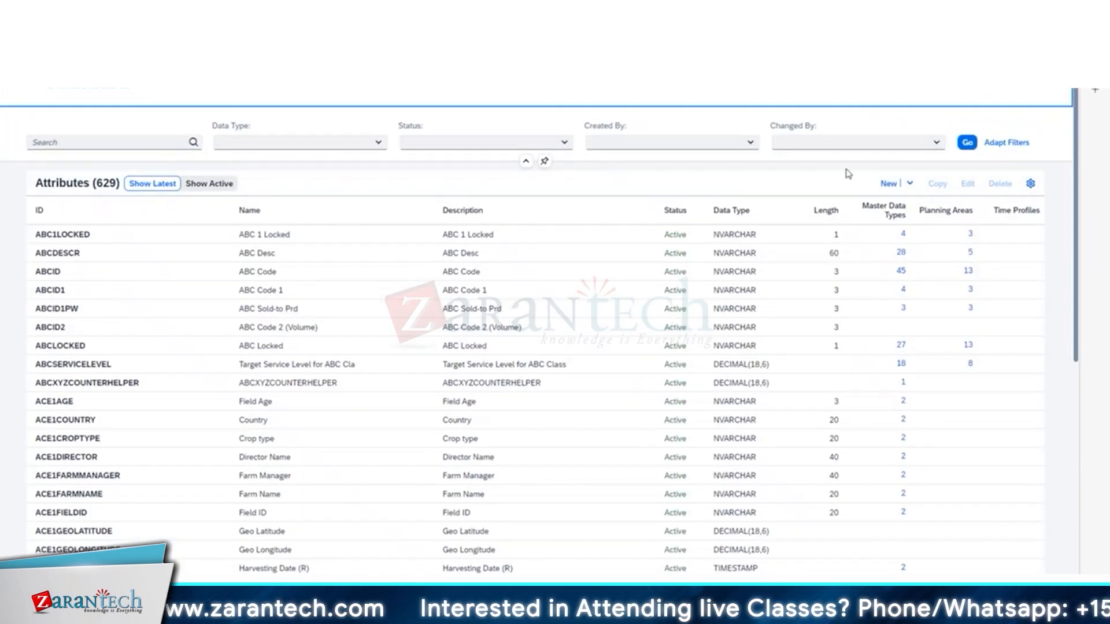
pyautogui.click(889, 183)
pyautogui.click(523, 243)
pyautogui.write('V01PRDID')
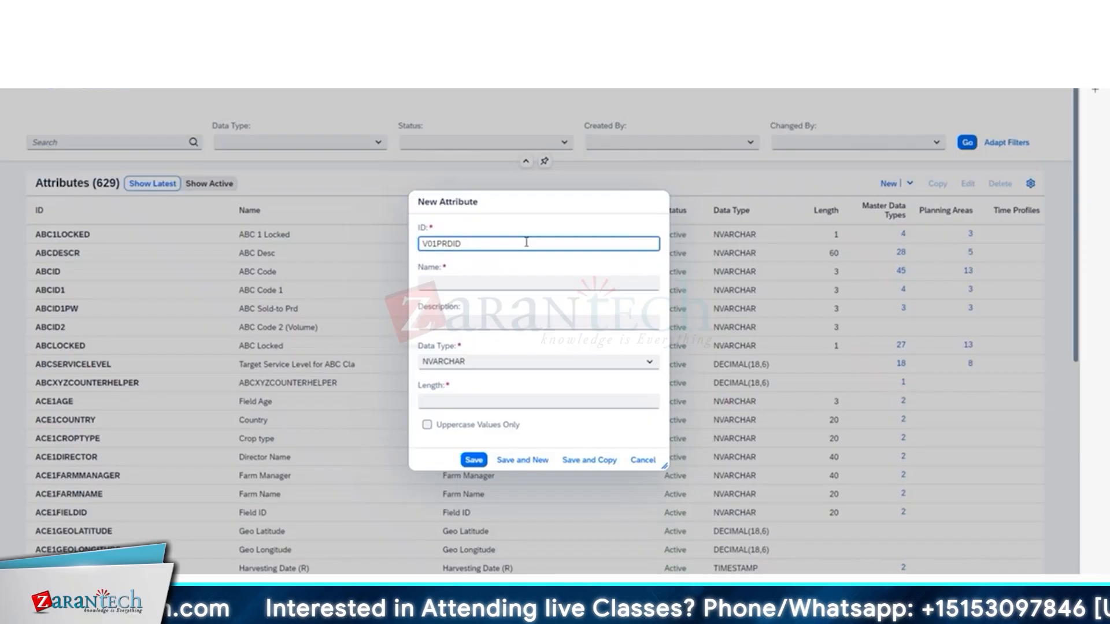
pyautogui.click(429, 242)
pyautogui.press('BackSpace')
pyautogui.write('S')
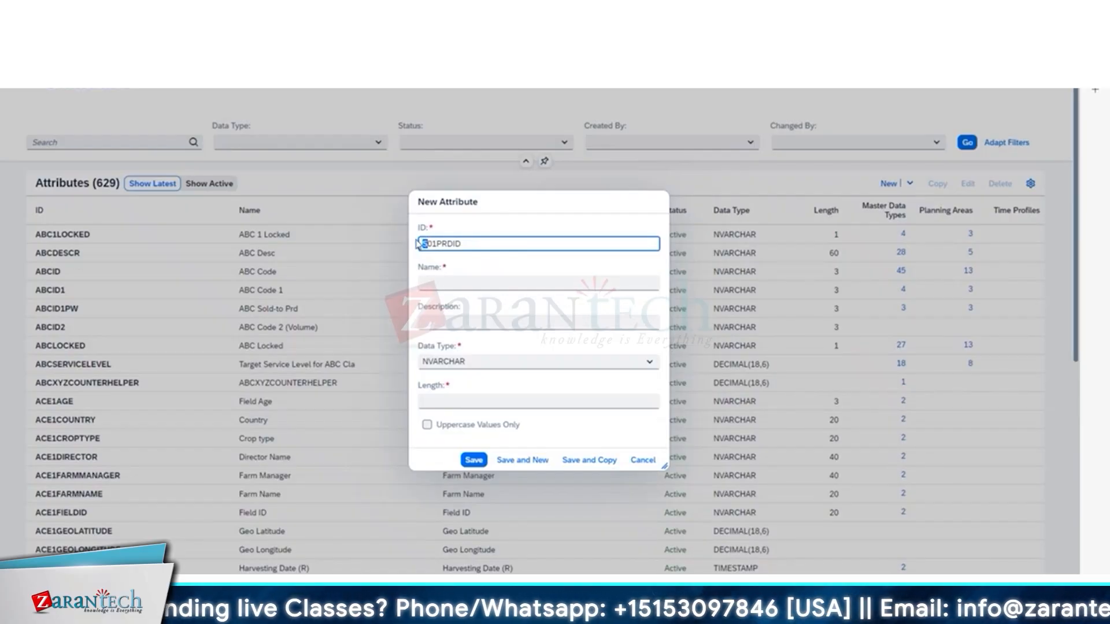
pyautogui.write('R')
pyautogui.click(460, 281)
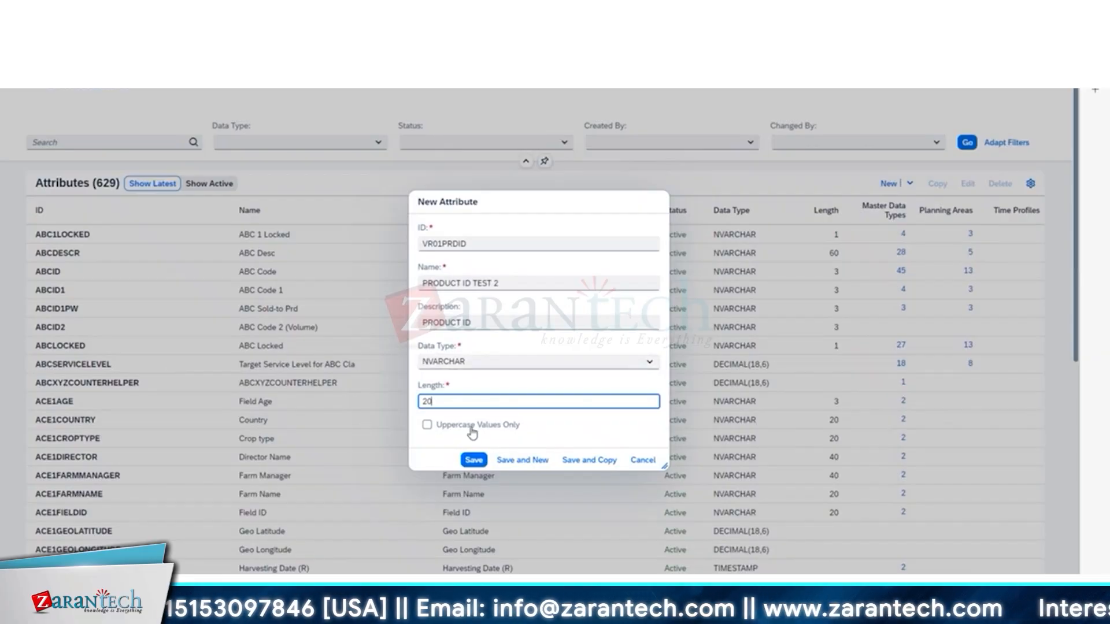
pyautogui.click(529, 460)
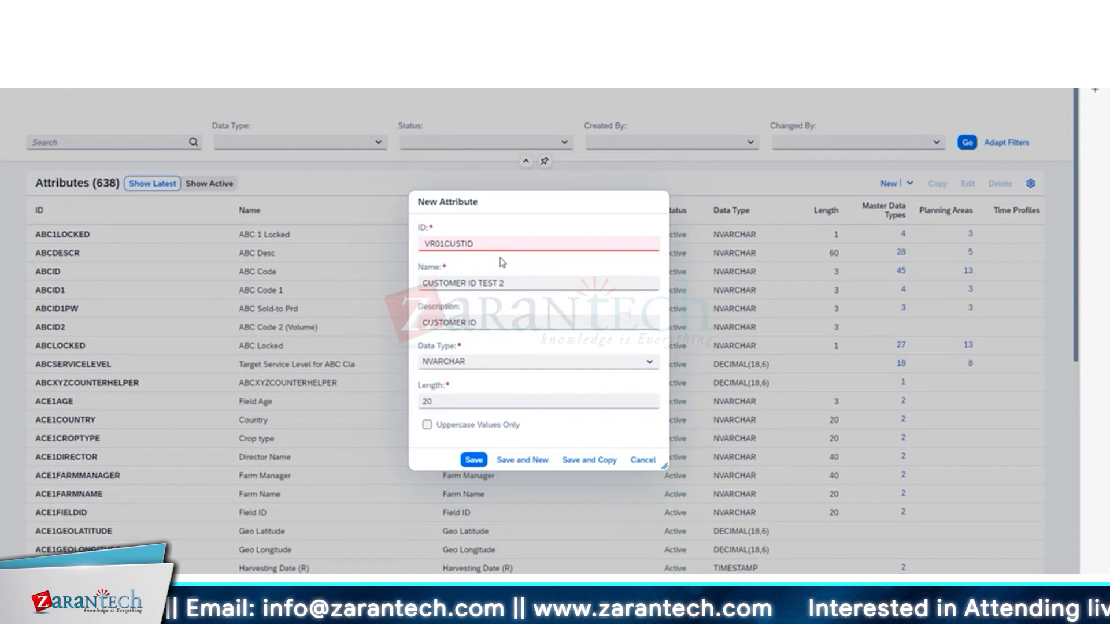
# Step: Create attribute VR01CUSTOMER named CUSTOMER ID TEST 2, description CUSTOMER ID, type NVARCHAR, length 20, and continue with a new one
pyautogui.click(492, 243)
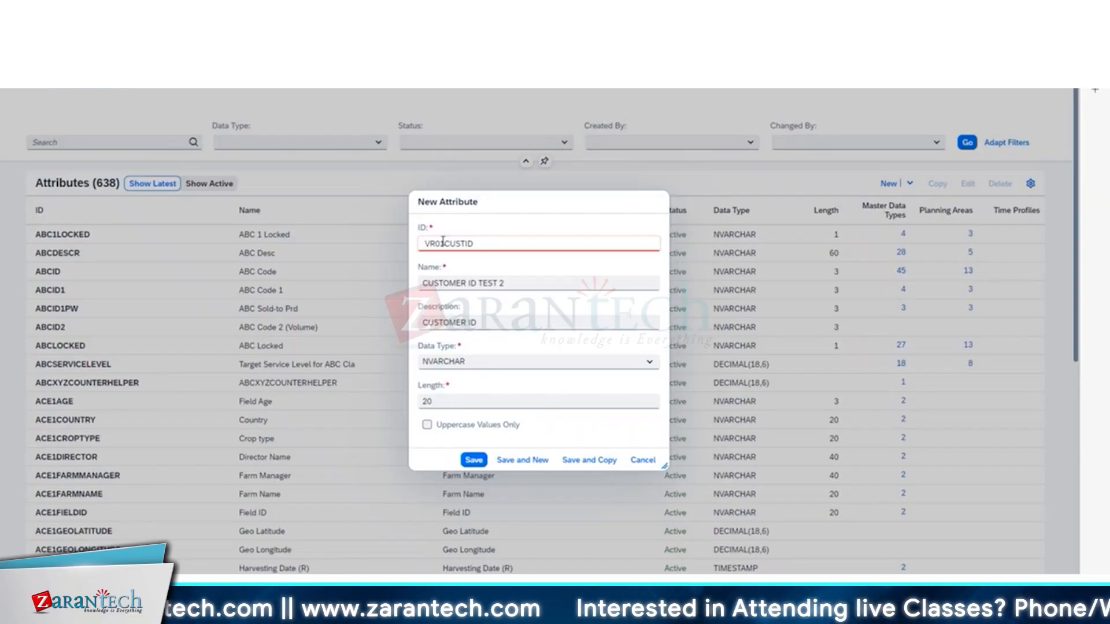
pyautogui.click(521, 460)
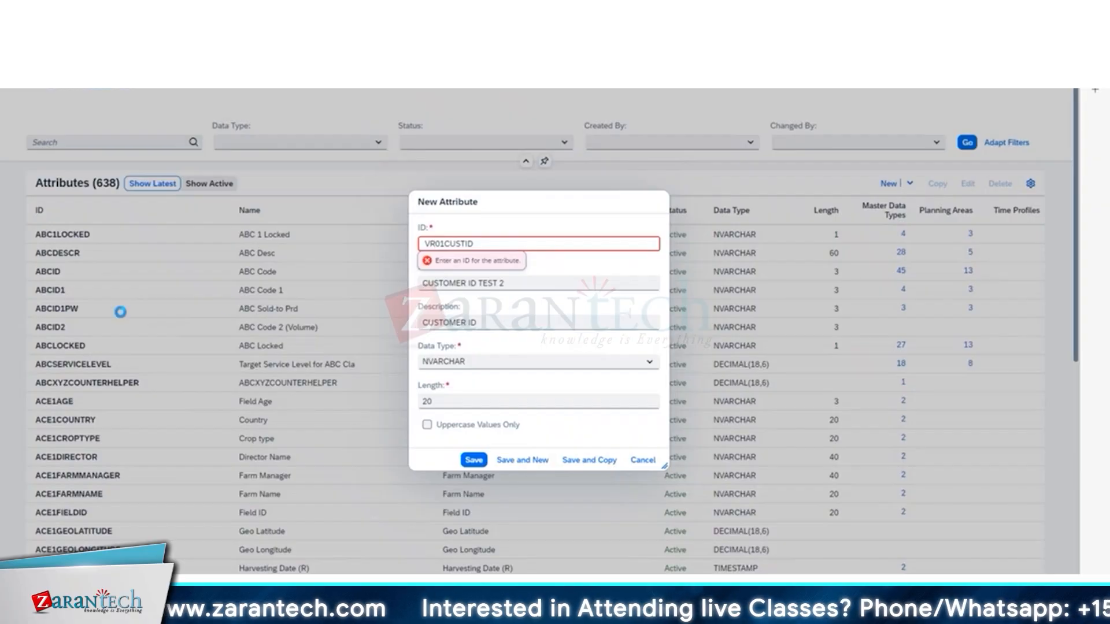
pyautogui.click(433, 243)
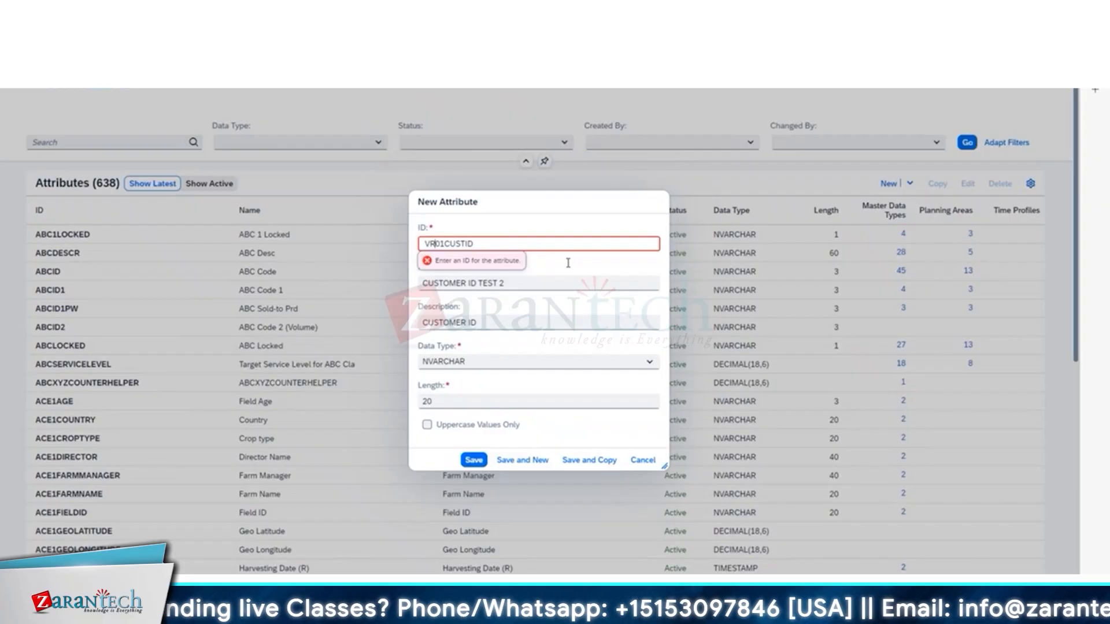
pyautogui.click(522, 460)
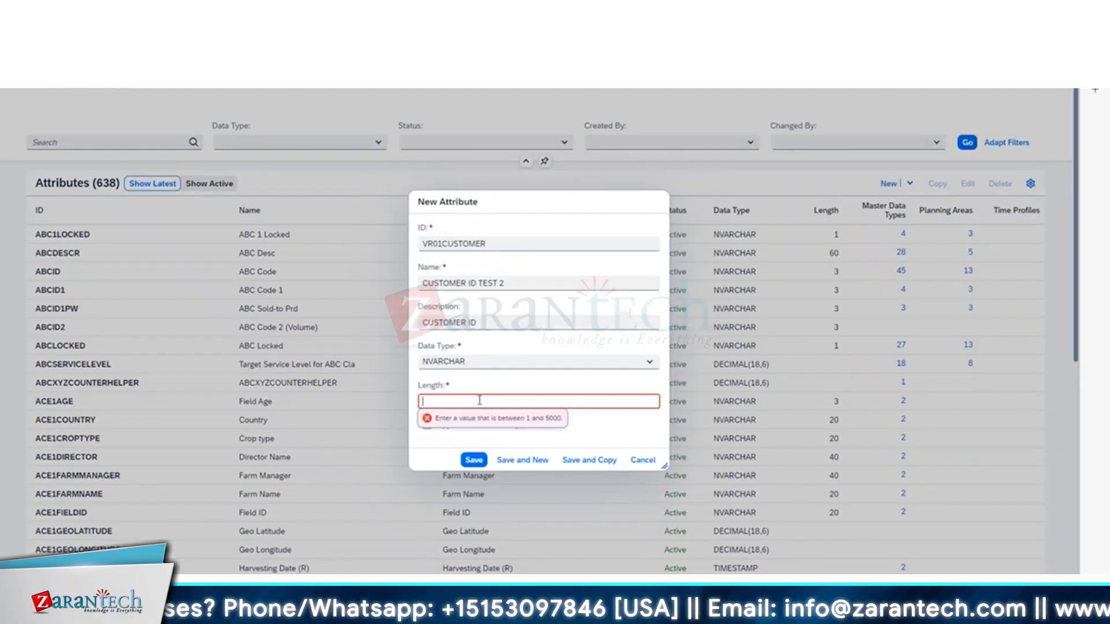
pyautogui.write('20')
pyautogui.click(519, 462)
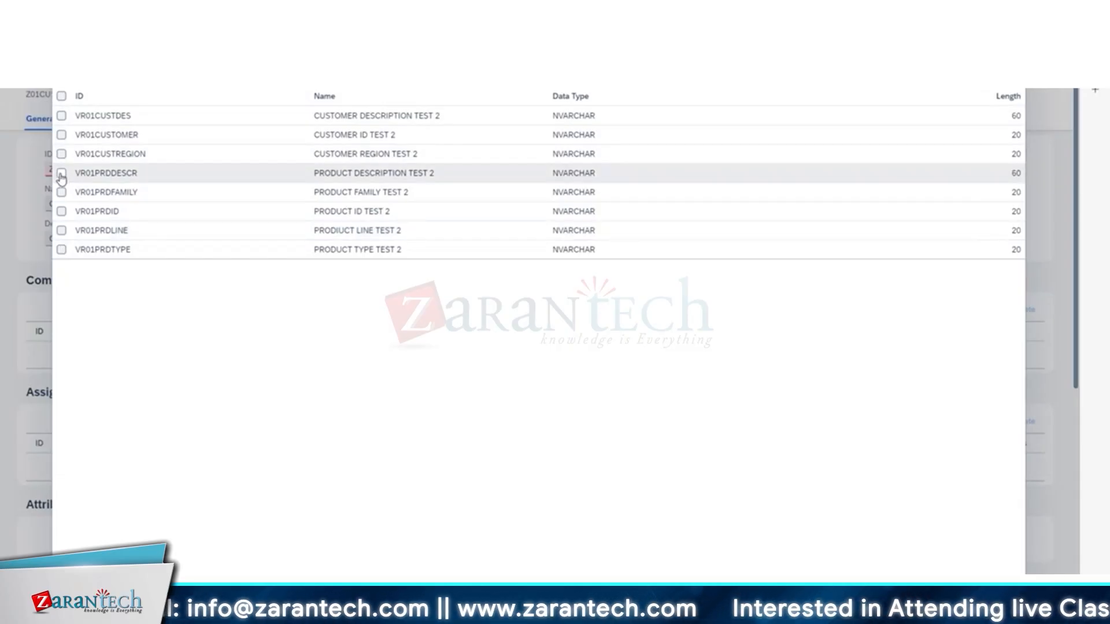
pyautogui.click(62, 117)
pyautogui.click(61, 115)
pyautogui.click(61, 115)
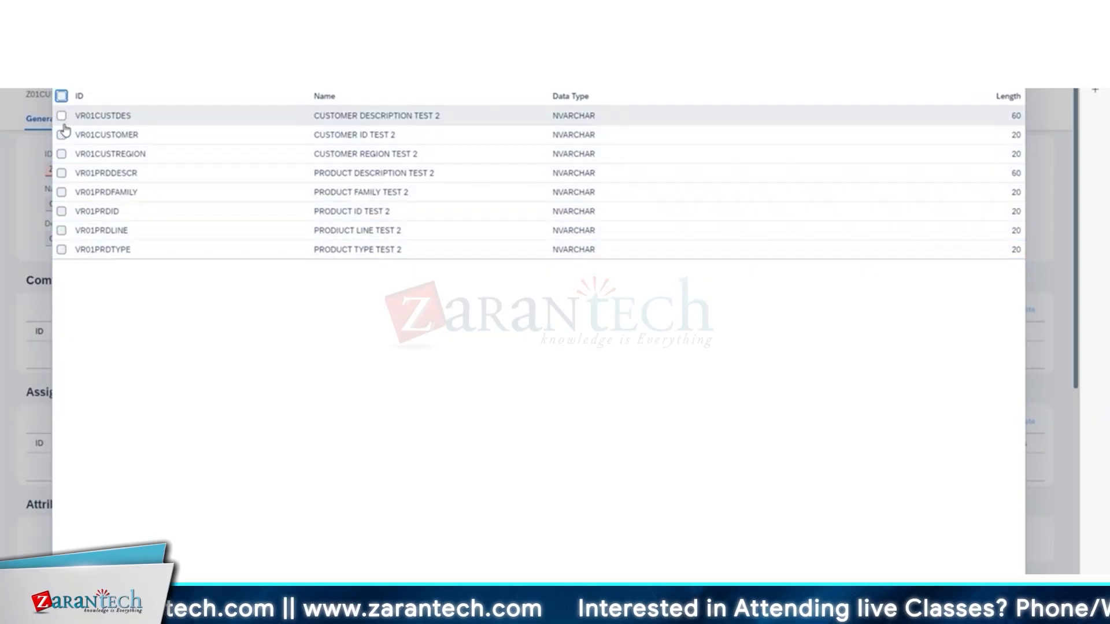
pyautogui.click(62, 137)
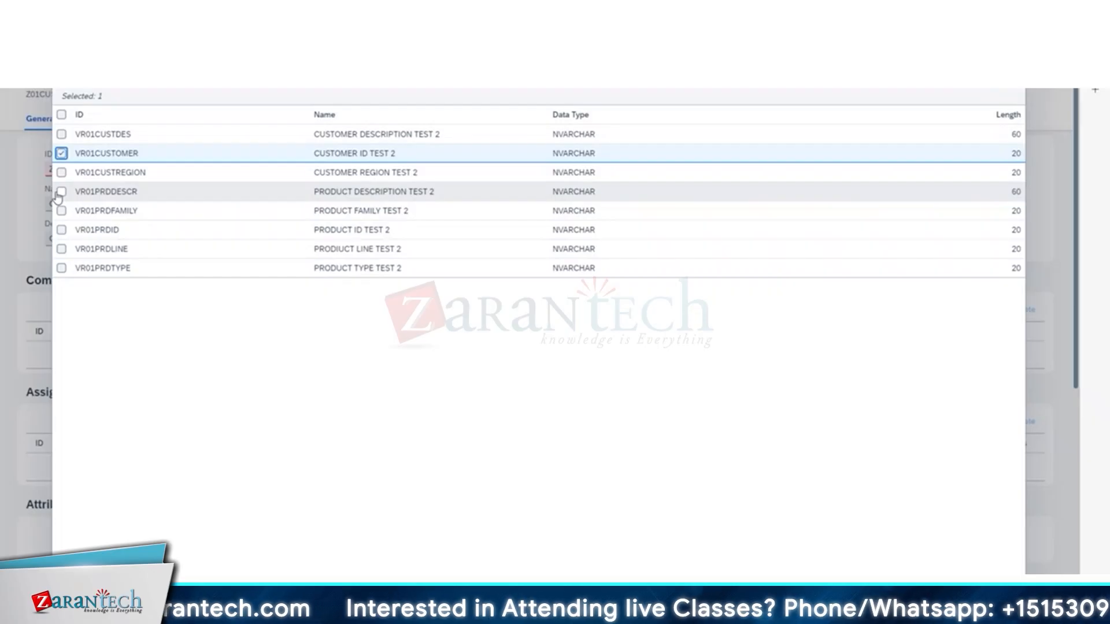
pyautogui.click(62, 154)
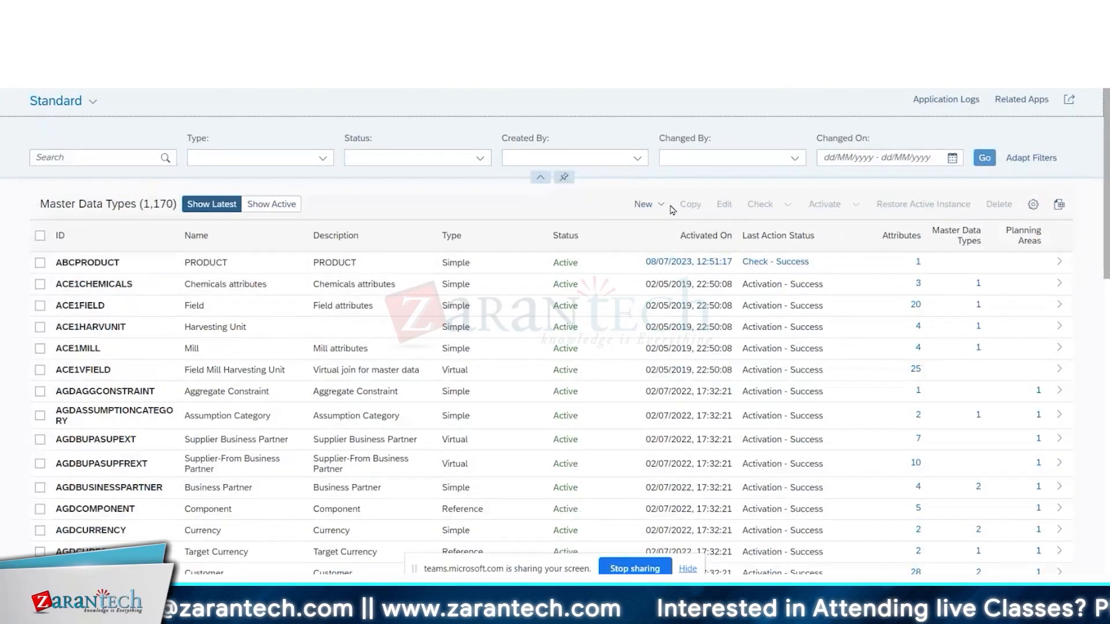
pyautogui.click(663, 207)
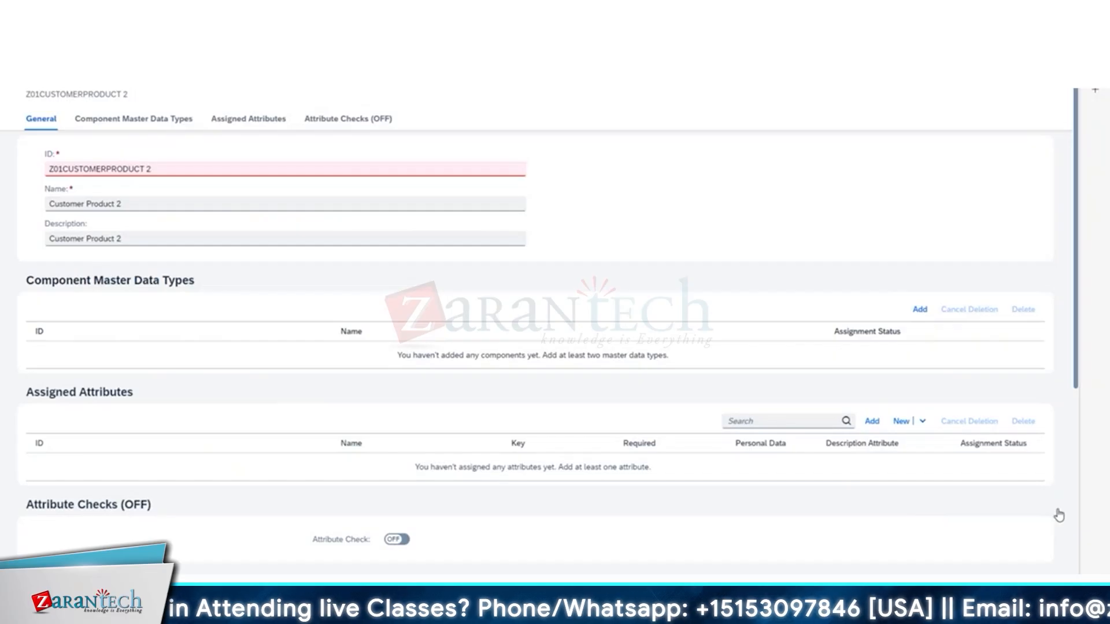
pyautogui.click(237, 118)
pyautogui.click(870, 331)
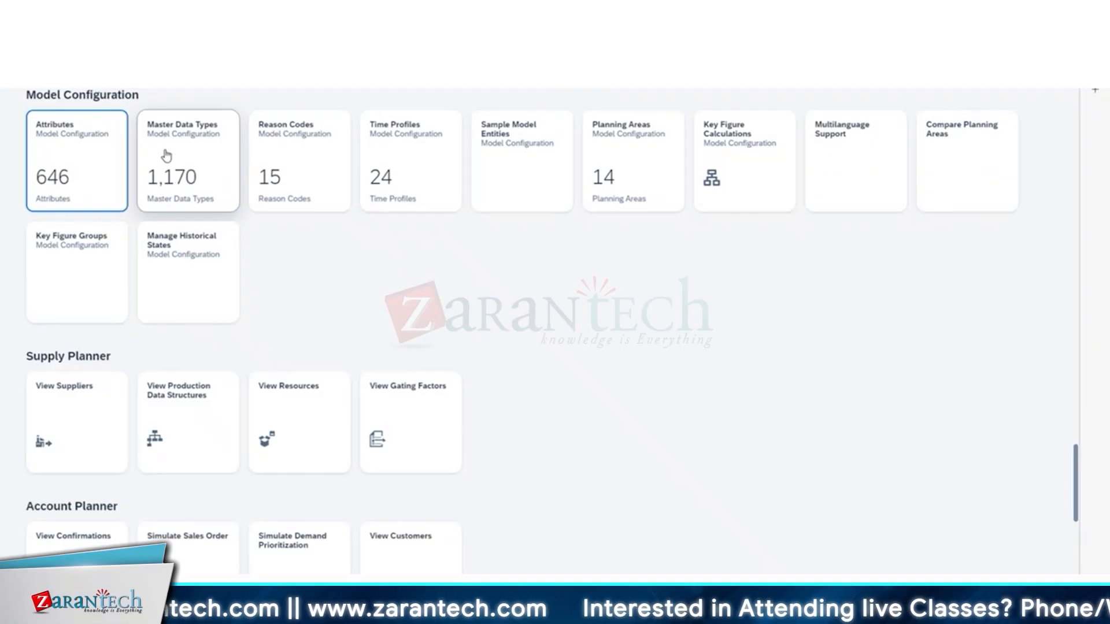
# Step: In Master Data Types, start a new simple type with ID Z01CUSTOMERPRODUCT and Customer Product test 3 as both name and description
pyautogui.click(164, 156)
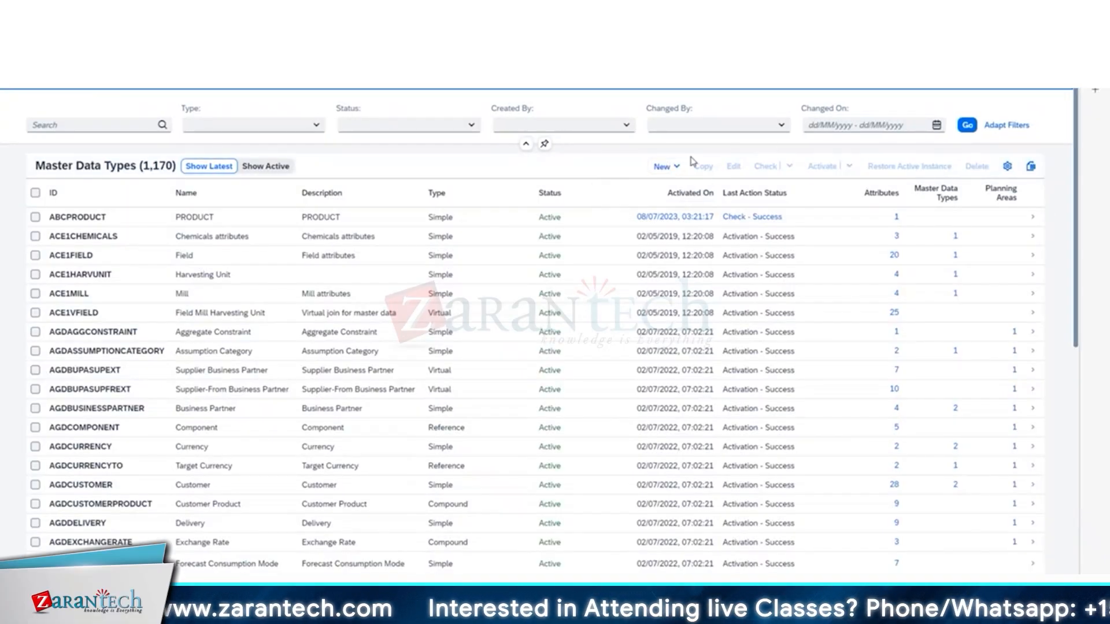
pyautogui.click(670, 167)
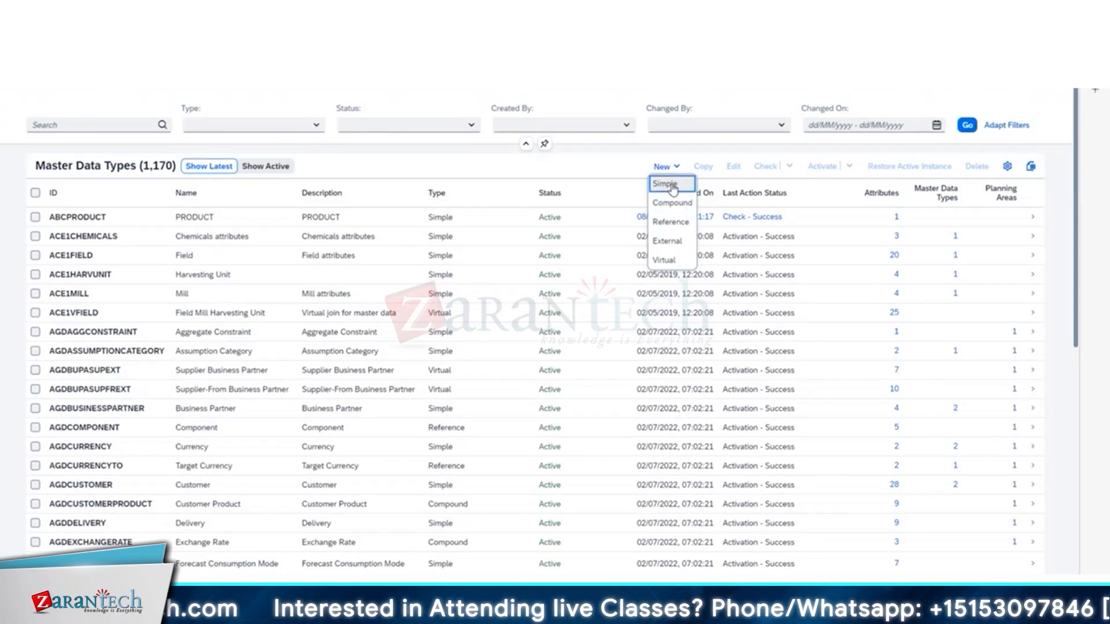
pyautogui.click(669, 184)
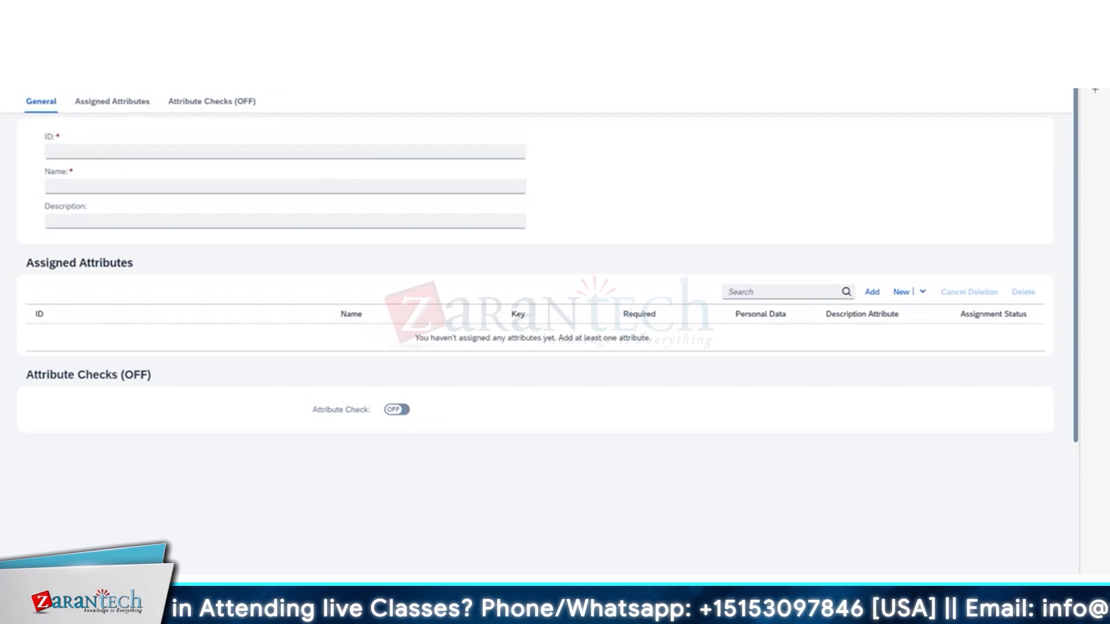
pyautogui.click(148, 151)
pyautogui.write('Z01CUSTOMERPRODUC')
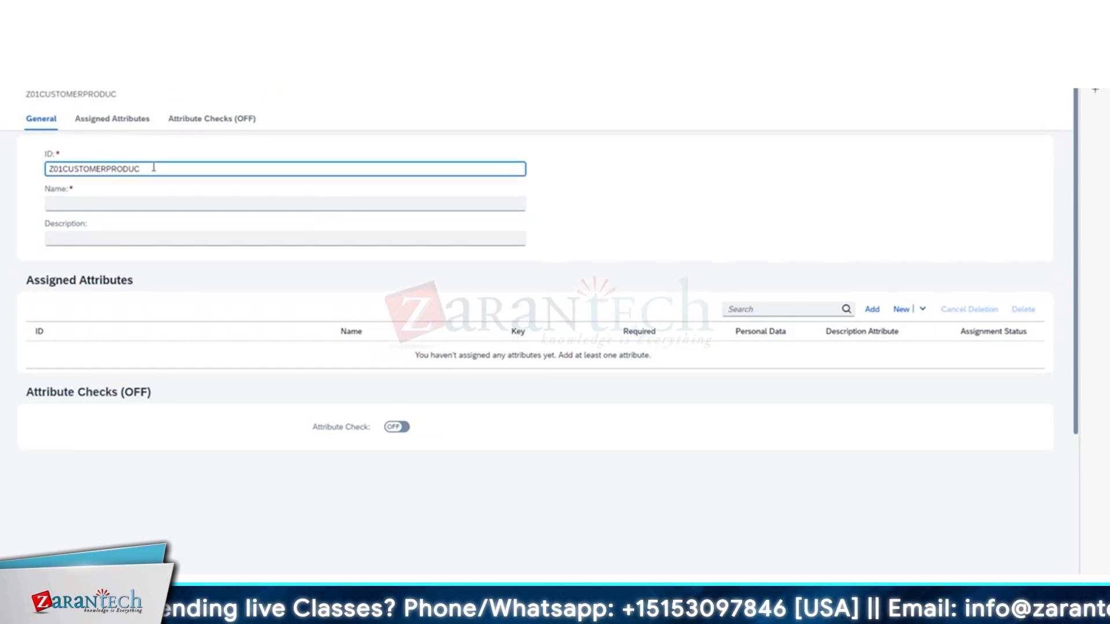
pyautogui.write('T')
pyautogui.hotkey('ctrl', 'a')
pyautogui.hotkey('ctrl', 'c')
pyautogui.click(86, 202)
pyautogui.hotkey('ctrl', 'v')
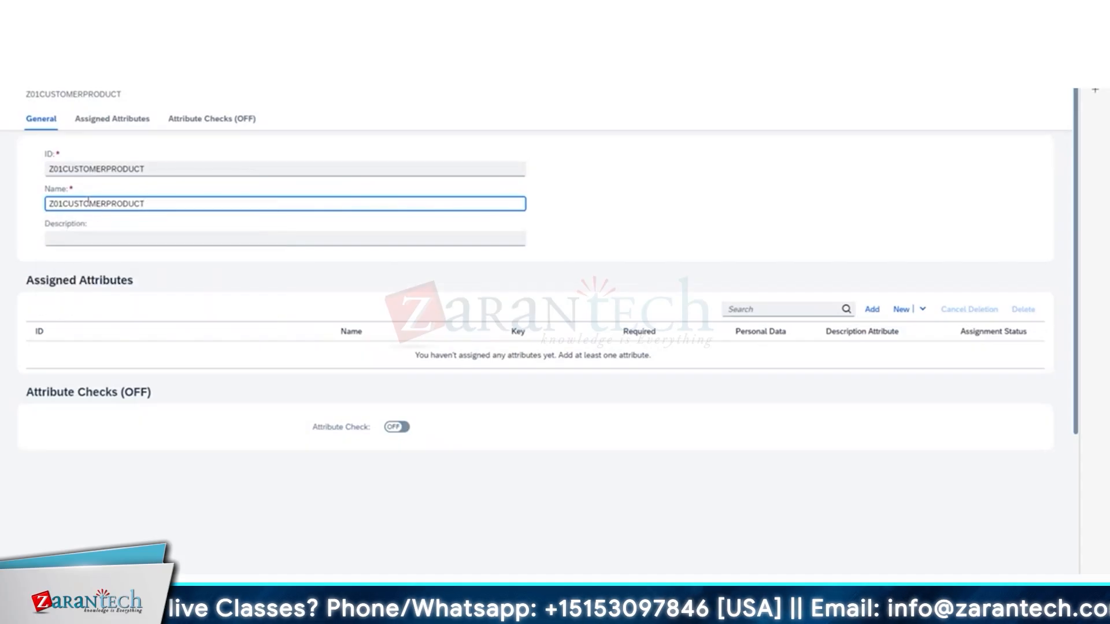
pyautogui.hotkey('ctrl', 'a')
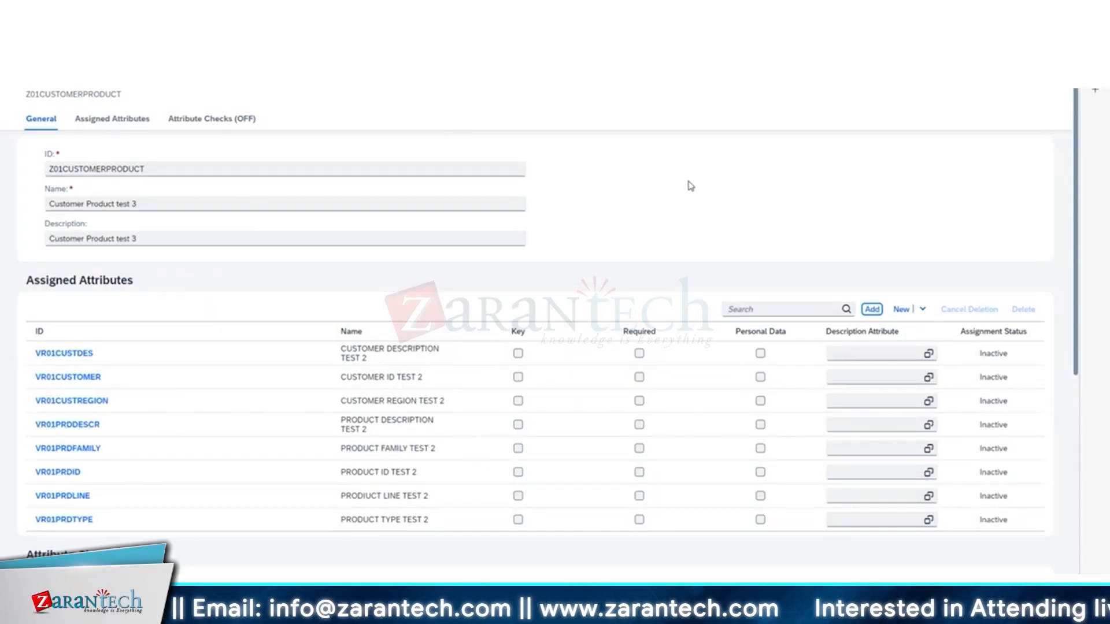
# Step: Mark VR01PRDID as the key among the attributes assigned to the simple type Z01CUSTOMERPRODUCT
pyautogui.click(518, 353)
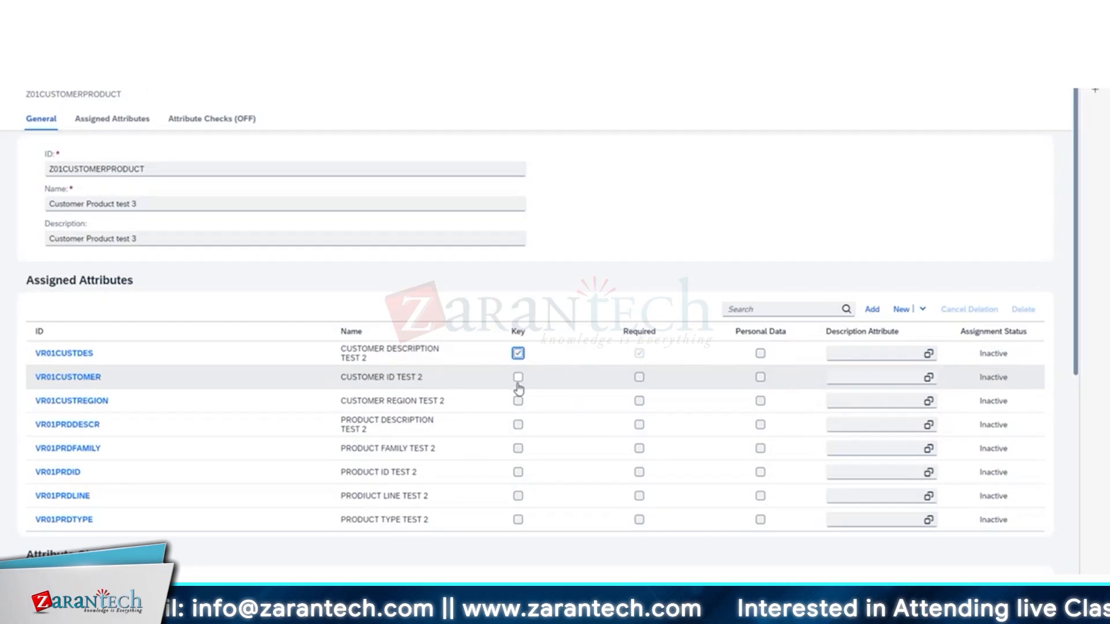
pyautogui.click(518, 354)
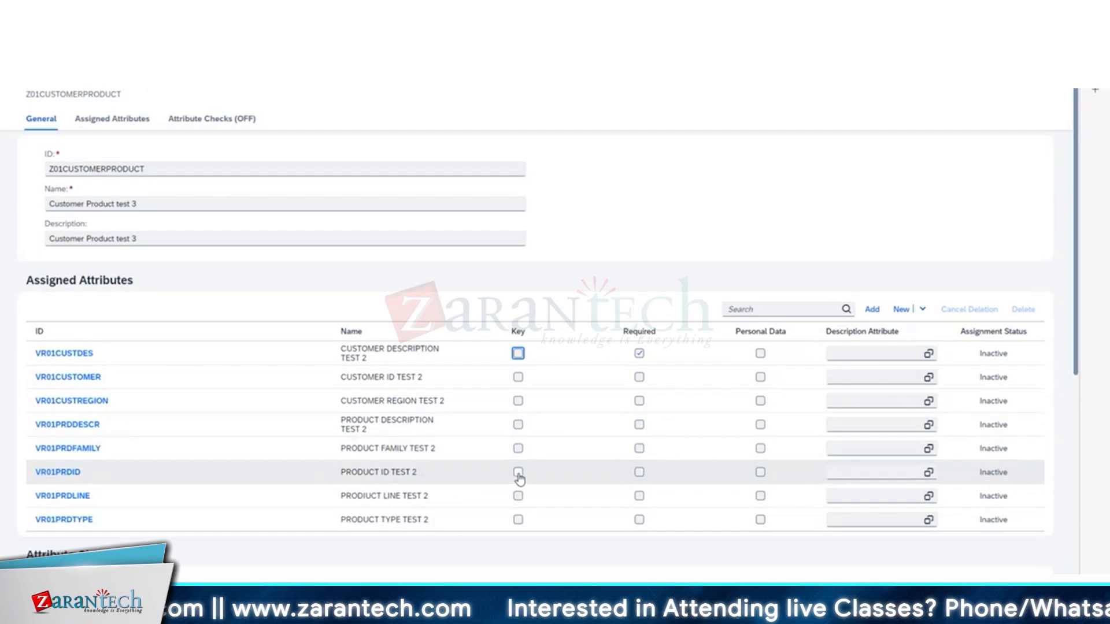
pyautogui.click(518, 472)
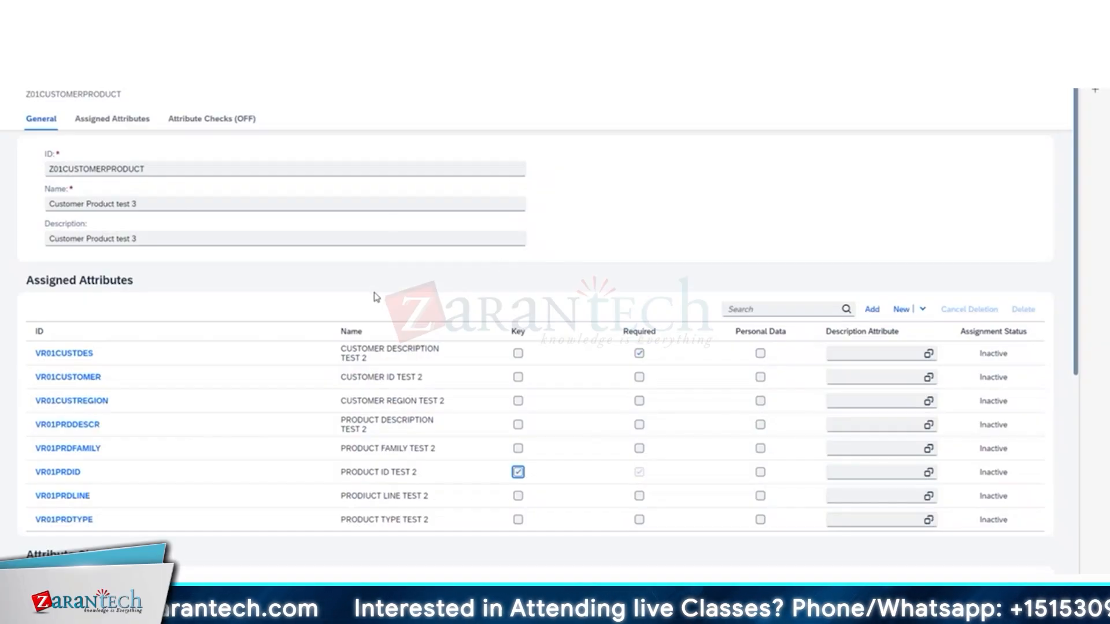
# Step: Switch to the Excel workbook and review the product, customer and unit price attributes in the simple master data attributes table
pyautogui.hotkey('alt', 'Tab')
pyautogui.moveTo(347, 237); pyautogui.dragTo(347, 362)
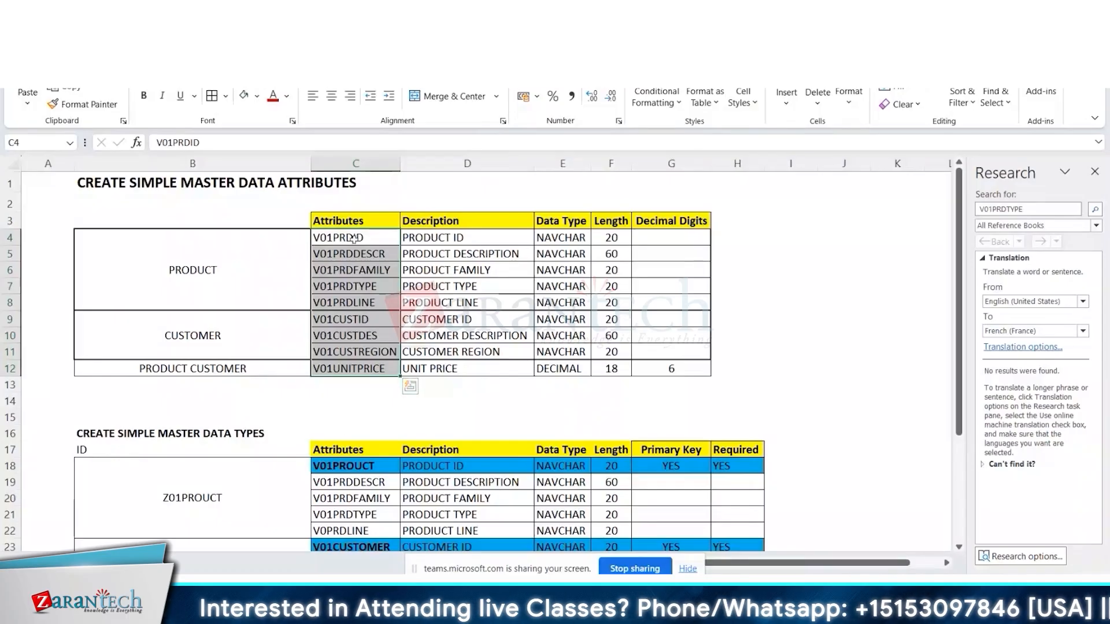
pyautogui.moveTo(353, 238); pyautogui.dragTo(349, 353)
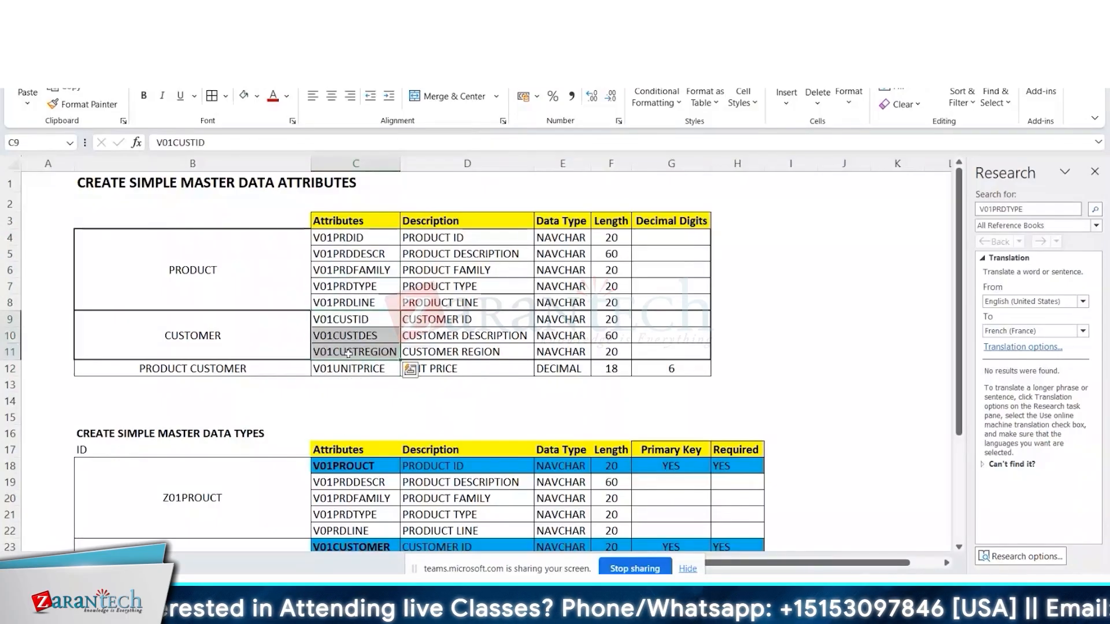
pyautogui.click(342, 368)
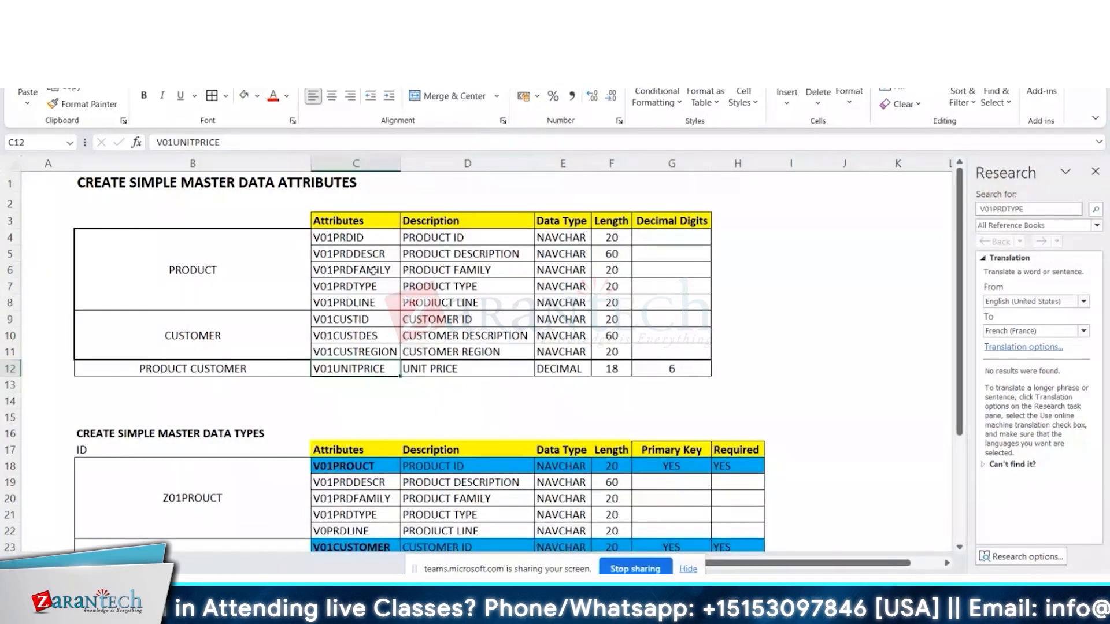
pyautogui.moveTo(347, 237); pyautogui.dragTo(347, 368)
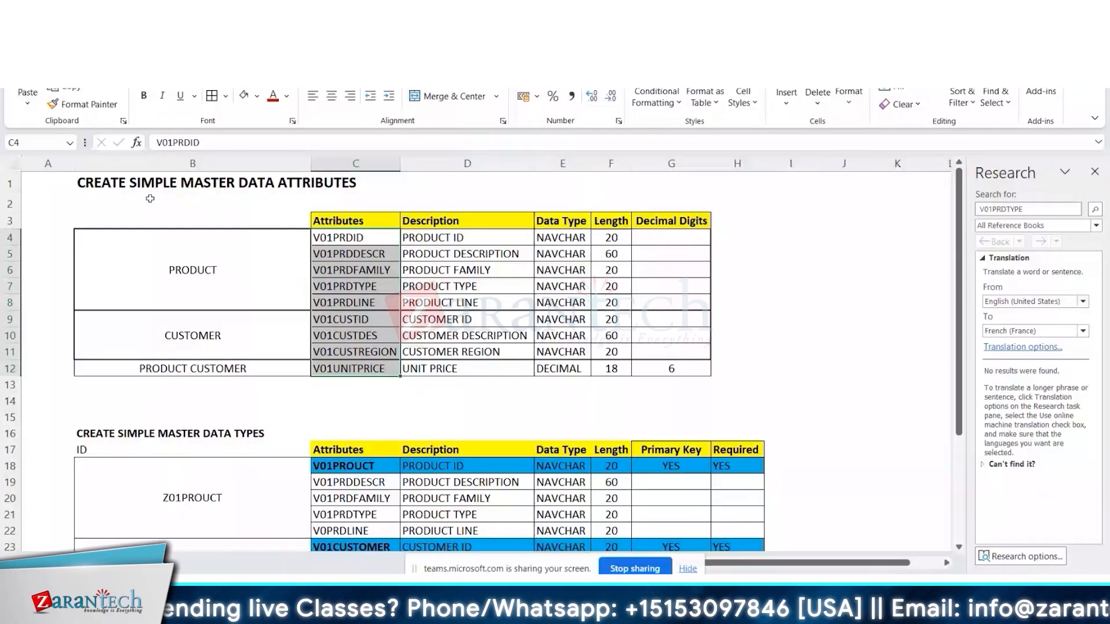
pyautogui.click(98, 183)
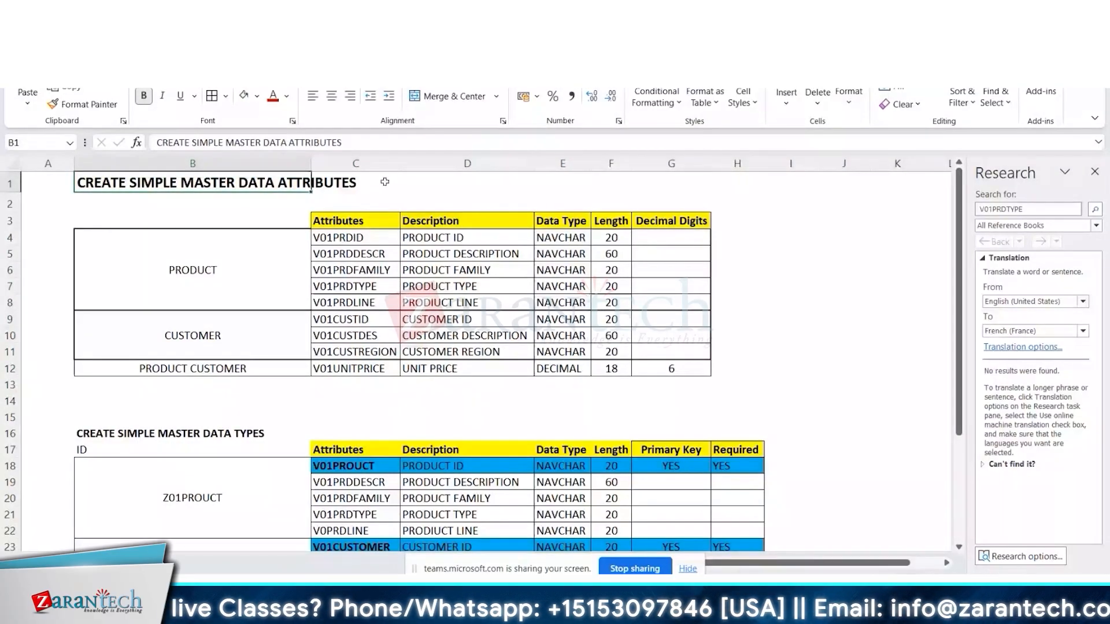
# Step: Compare the simple master data types Z01PROUCT and Z01CUSTOMER with the compound type Z01CUSTOMERPRODUCT in the worksheet
pyautogui.scroll(-3, 384, 182)
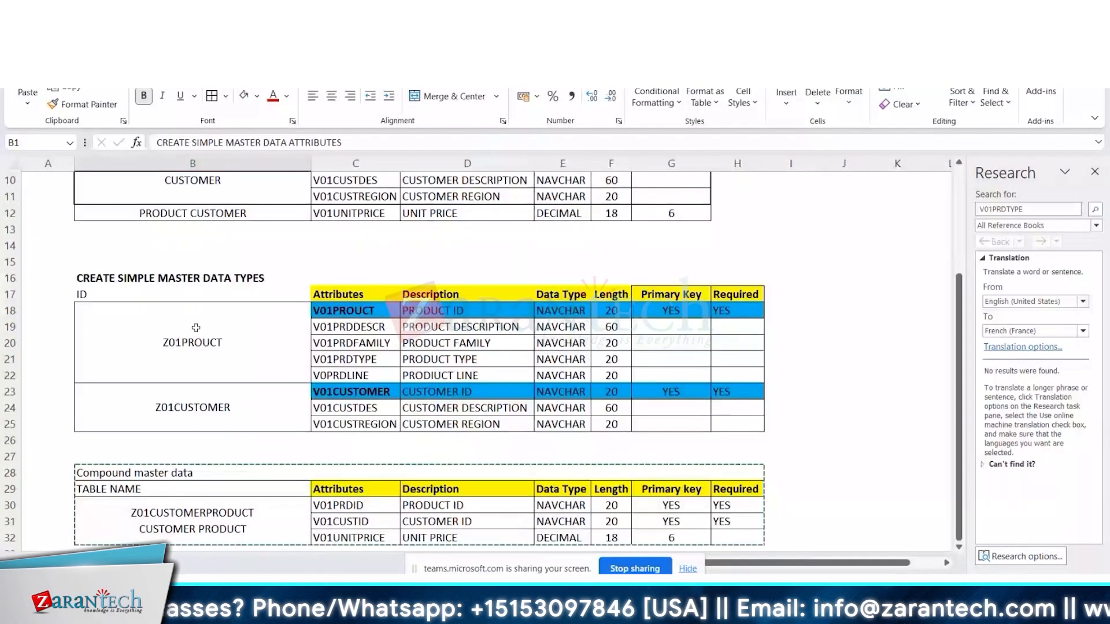
pyautogui.moveTo(195, 328); pyautogui.dragTo(203, 367)
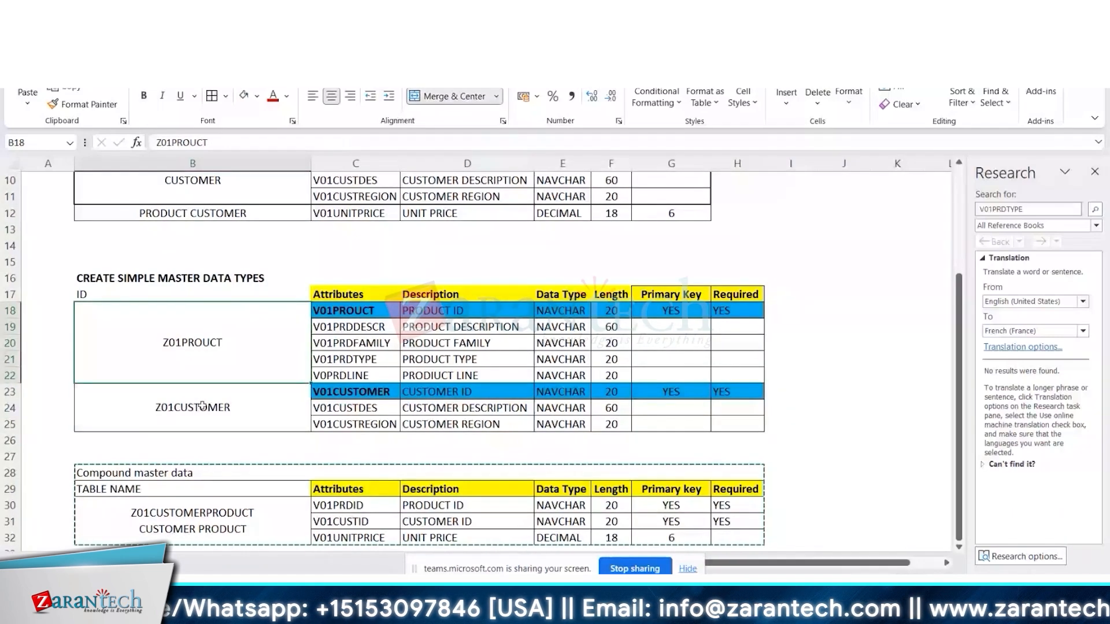
pyautogui.moveTo(202, 406); pyautogui.dragTo(218, 403)
pyautogui.scroll(-2, 219, 403)
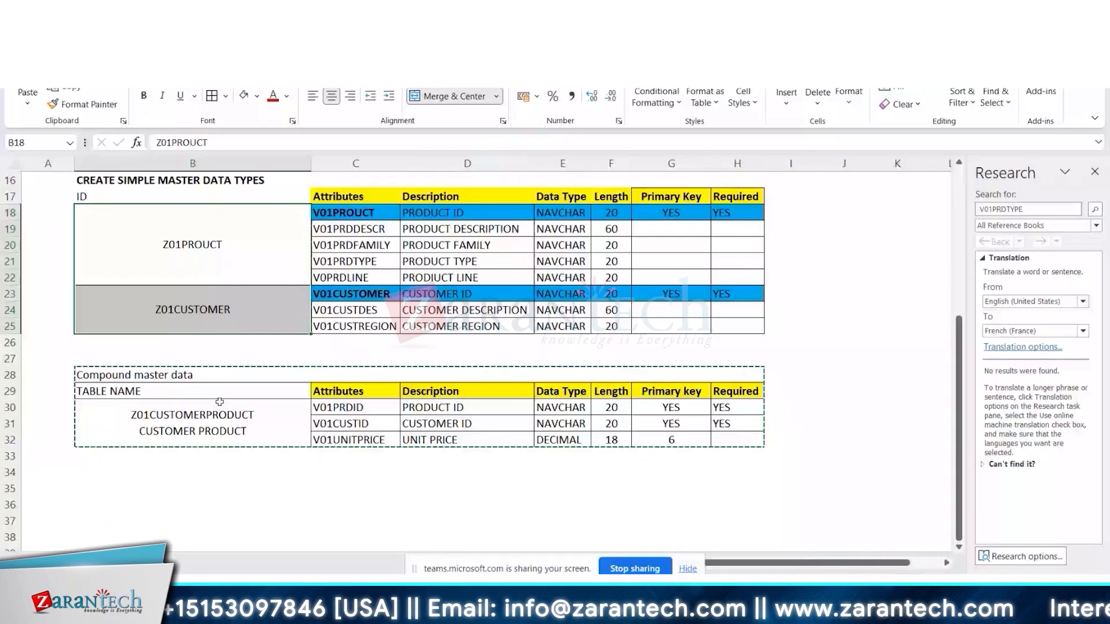
pyautogui.click(219, 402)
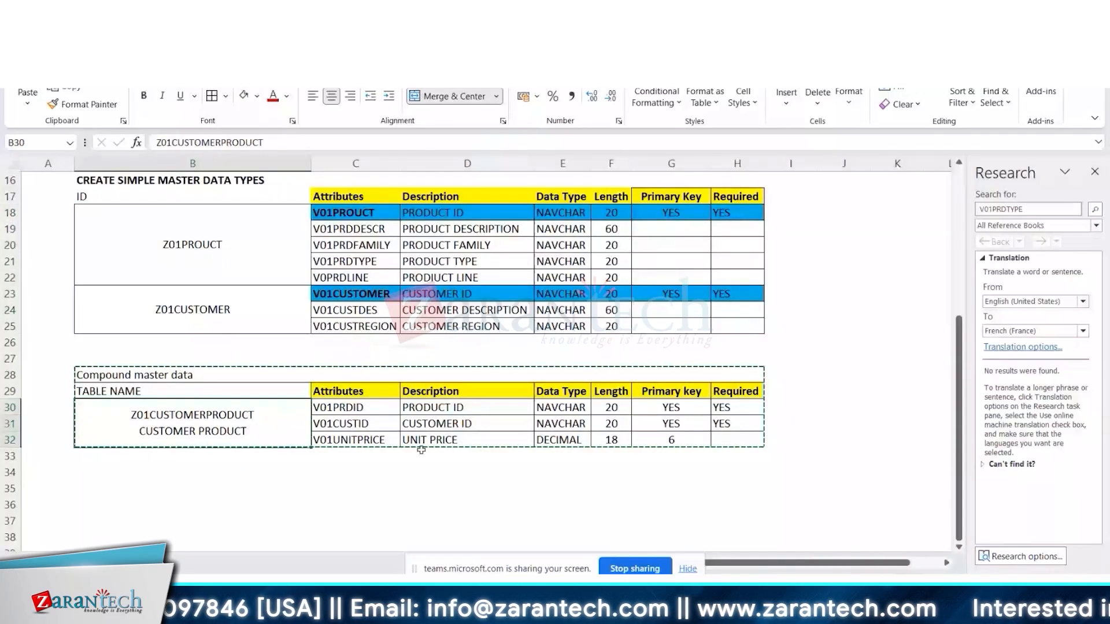
pyautogui.click(219, 280)
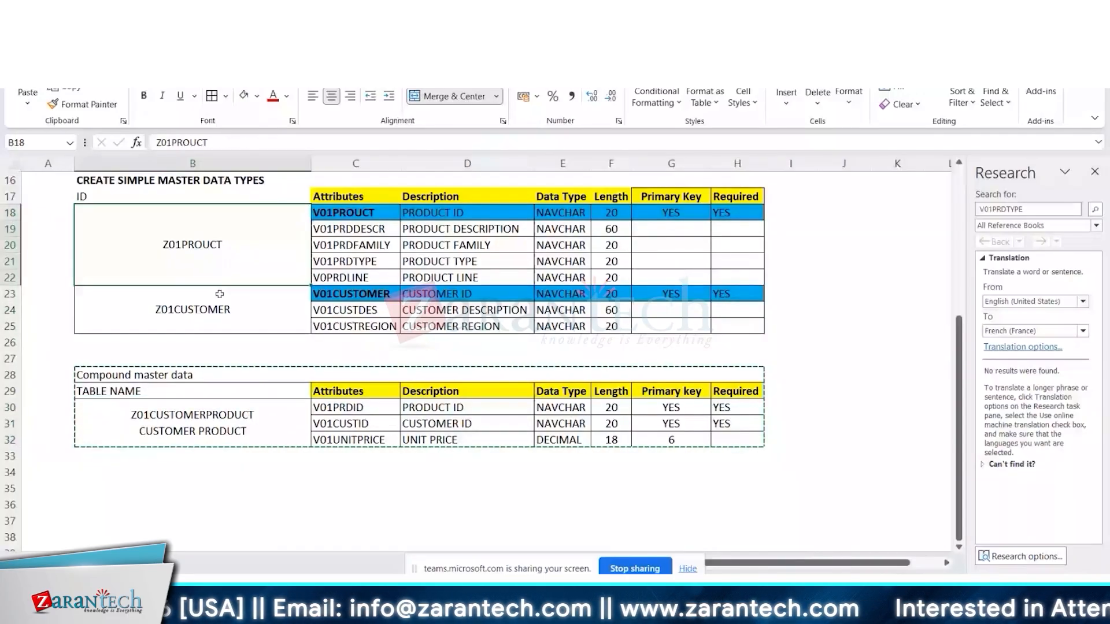
pyautogui.keyDown('shift'); pyautogui.click(219, 294); pyautogui.keyUp('shift')
# Step: Fill the V01UNITPRICE row of the compound master data table green, from the attribute name through the Primary key column
pyautogui.moveTo(347, 439); pyautogui.dragTo(701, 441)
pyautogui.click(258, 96)
pyautogui.click(279, 230)
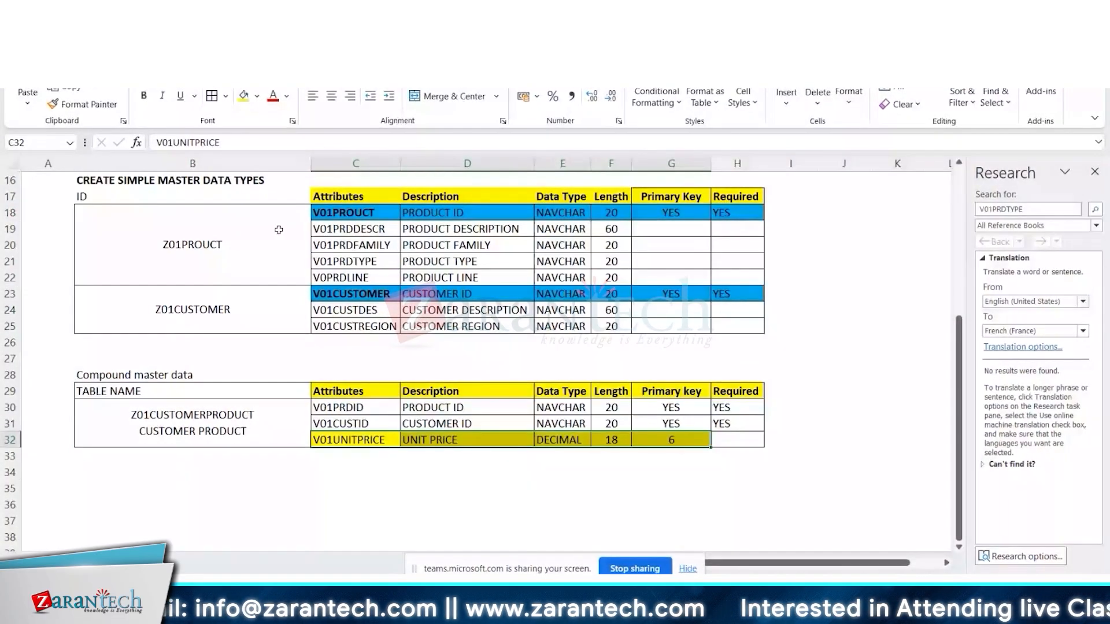
pyautogui.click(257, 97)
pyautogui.click(353, 132)
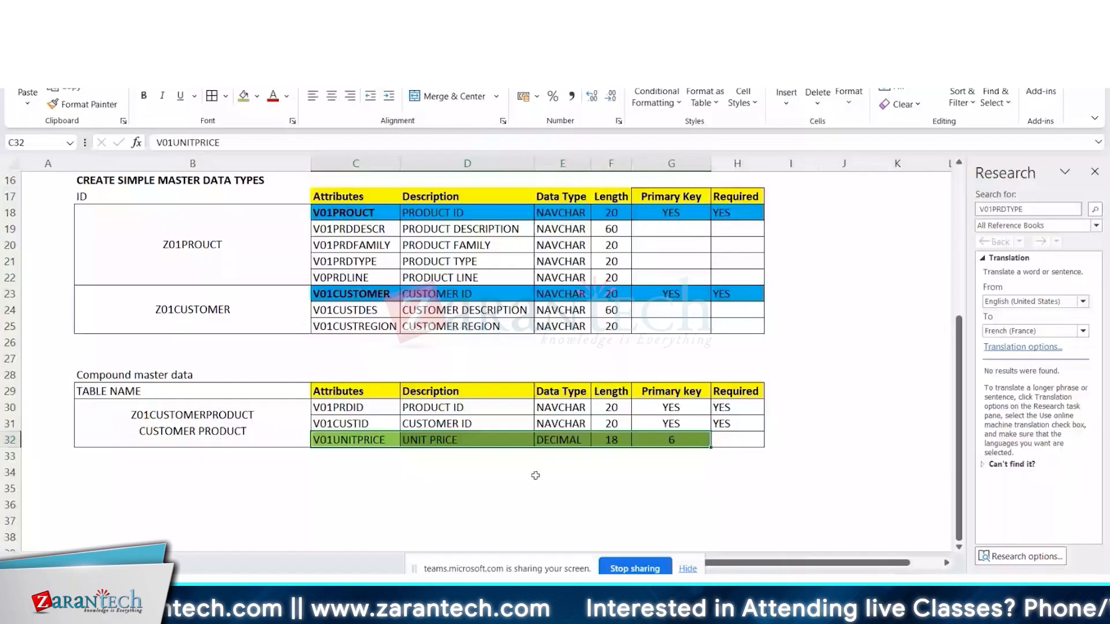
# Step: Review the Z01PROUCT and Z01CUSTOMER entries in the simple master data types table again
pyautogui.moveTo(193, 261); pyautogui.dragTo(205, 320)
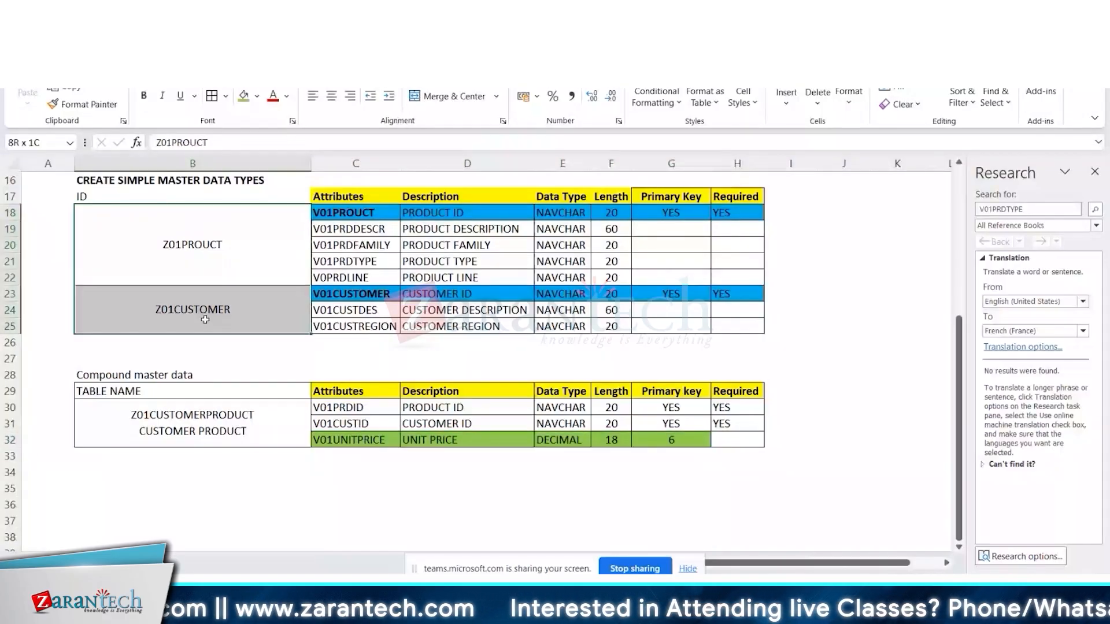
pyautogui.scroll(1, 105, 227)
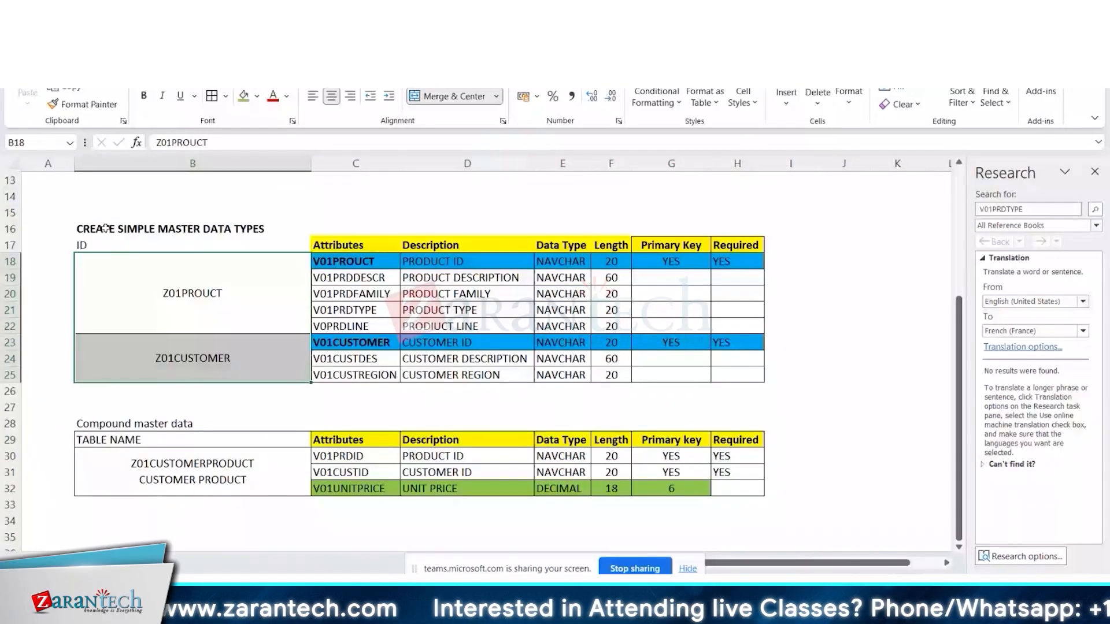
pyautogui.click(198, 305)
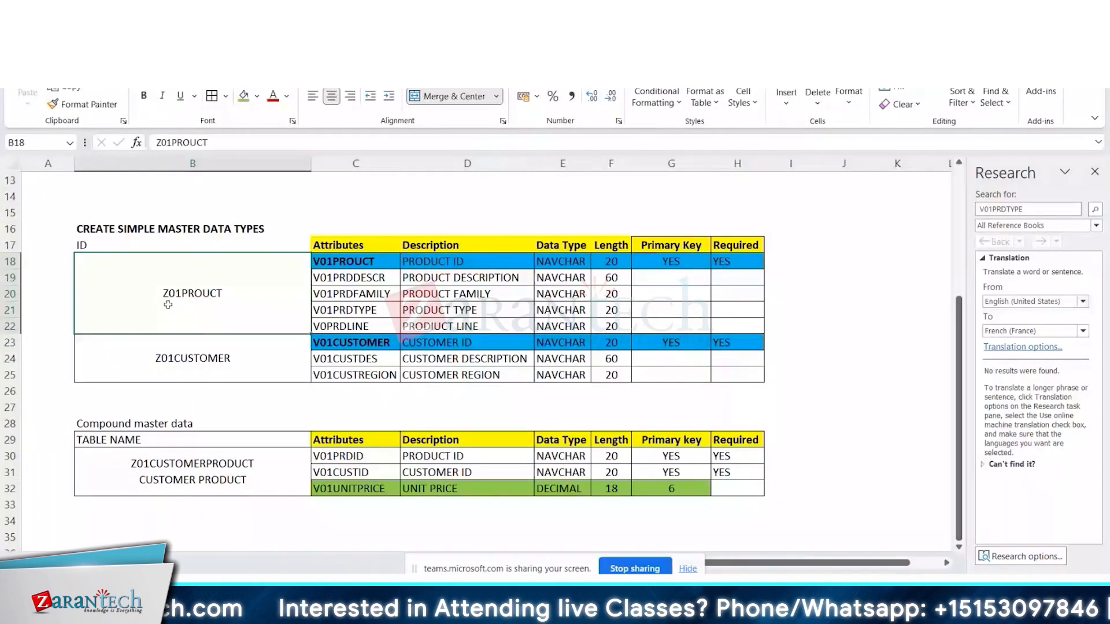
pyautogui.press('Down')
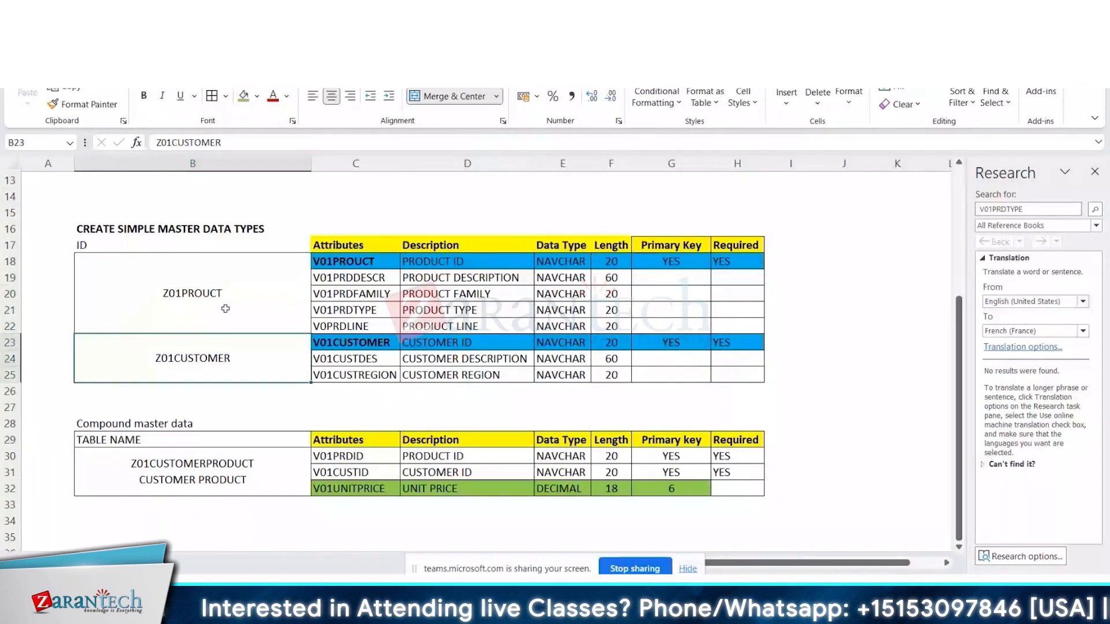
# Step: Compare the Z01PROUCT and Z01CUSTOMER master data types with the full list of simple master data attributes in the worksheet
pyautogui.moveTo(345, 261); pyautogui.dragTo(359, 366)
pyautogui.scroll(4, 359, 365)
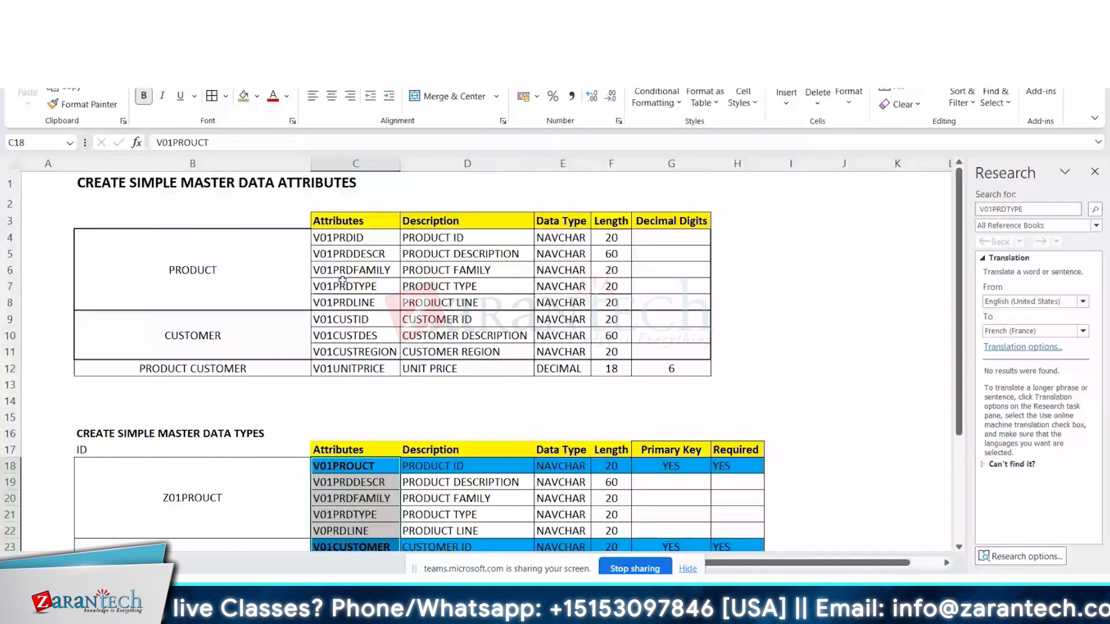
pyautogui.moveTo(347, 238); pyautogui.dragTo(365, 362)
pyautogui.scroll(-4, 364, 361)
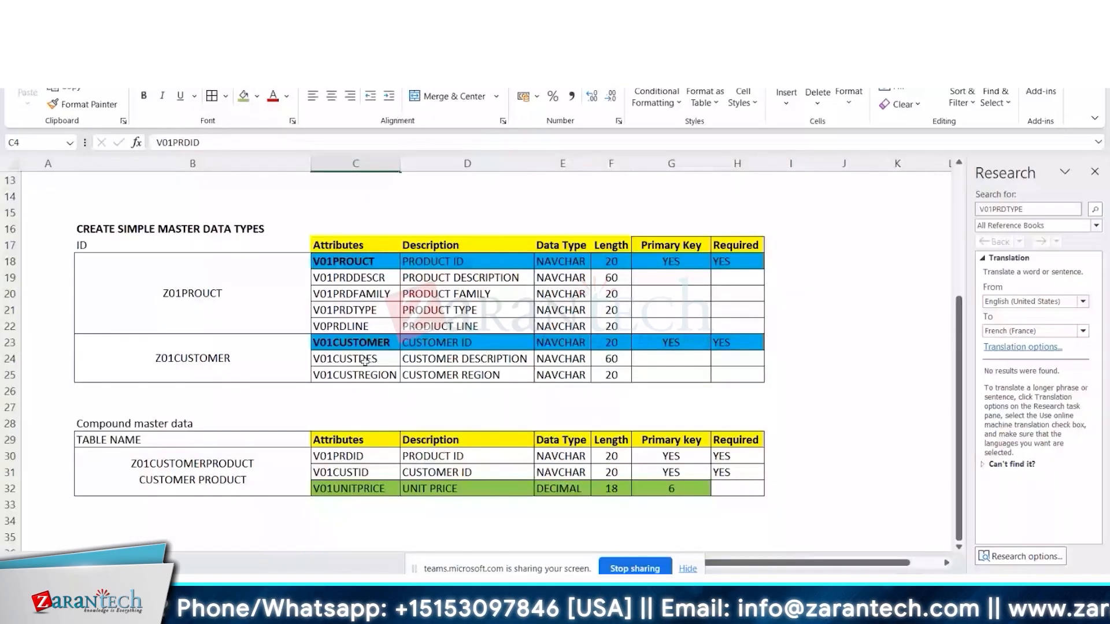
pyautogui.scroll(2, 365, 362)
pyautogui.click(243, 385)
pyautogui.moveTo(243, 385); pyautogui.dragTo(234, 455)
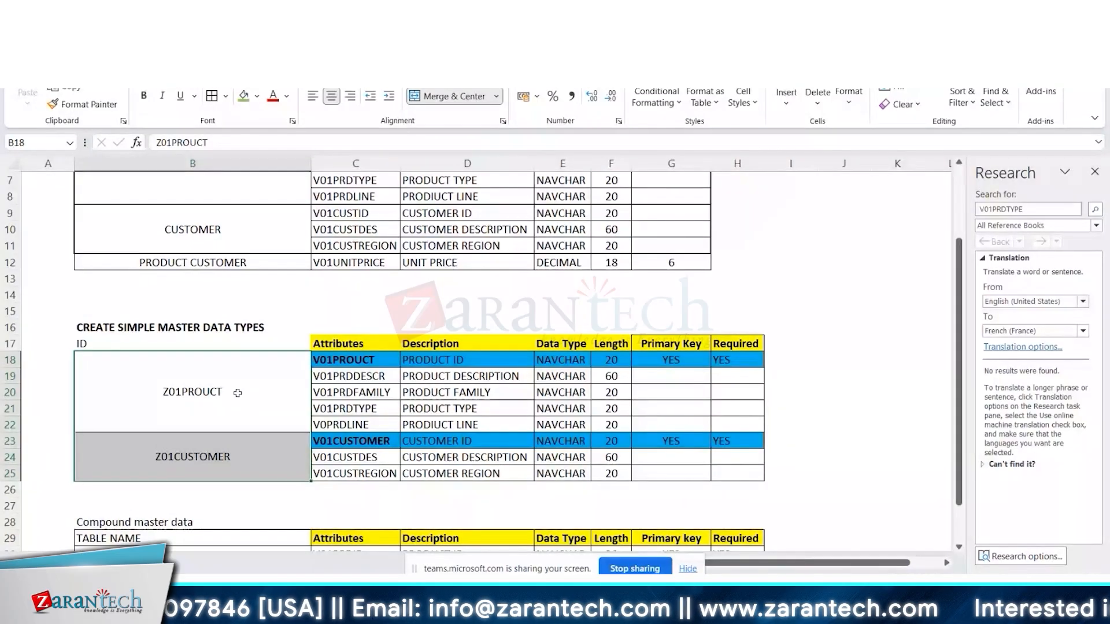
pyautogui.scroll(2, 237, 392)
pyautogui.moveTo(330, 238); pyautogui.dragTo(675, 369)
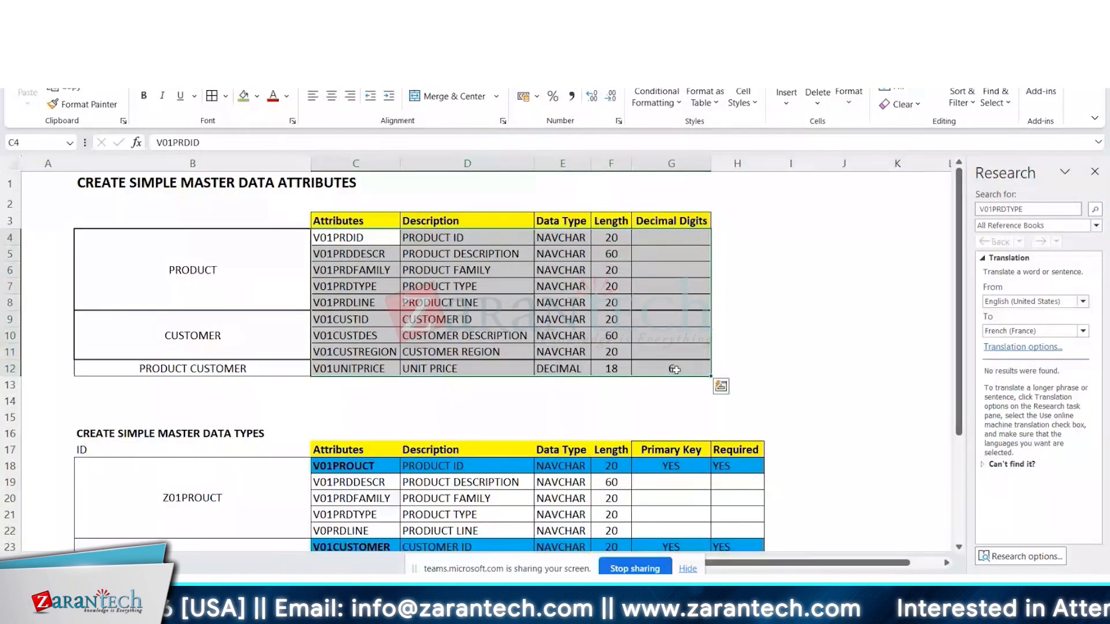
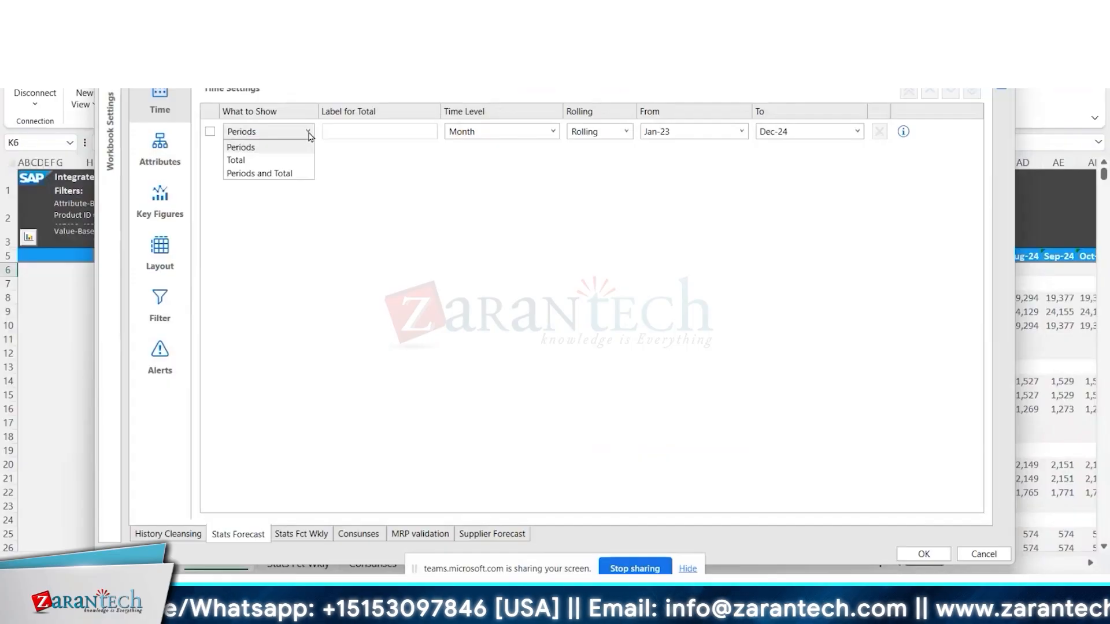
# Step: Examine the What to Show options for the monthly period row in the Stats Forecast time settings
pyautogui.click(308, 134)
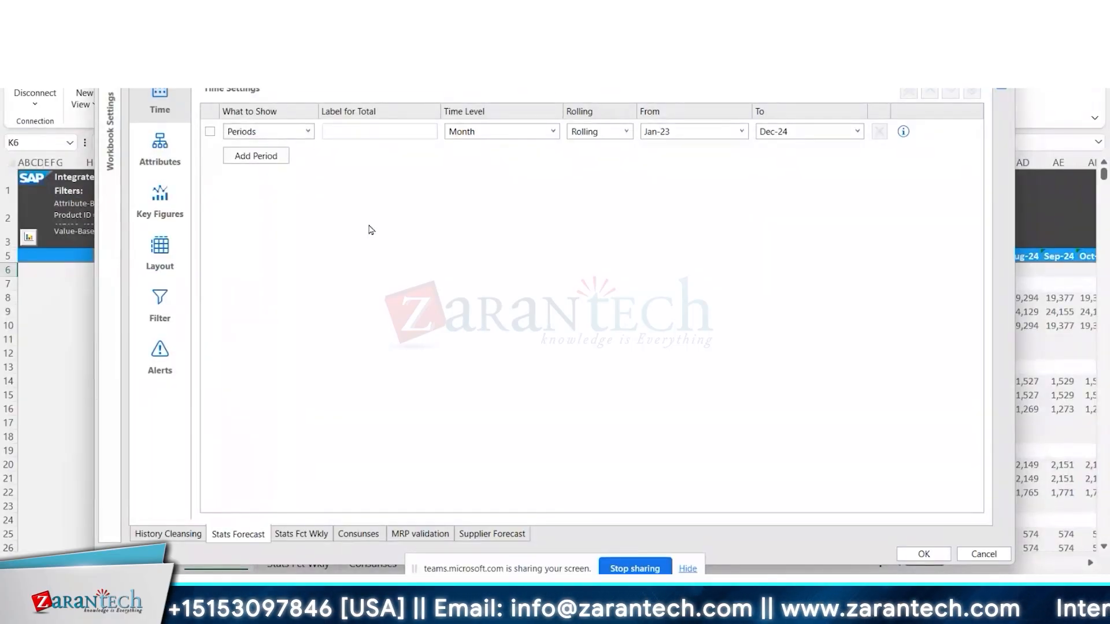
pyautogui.click(308, 132)
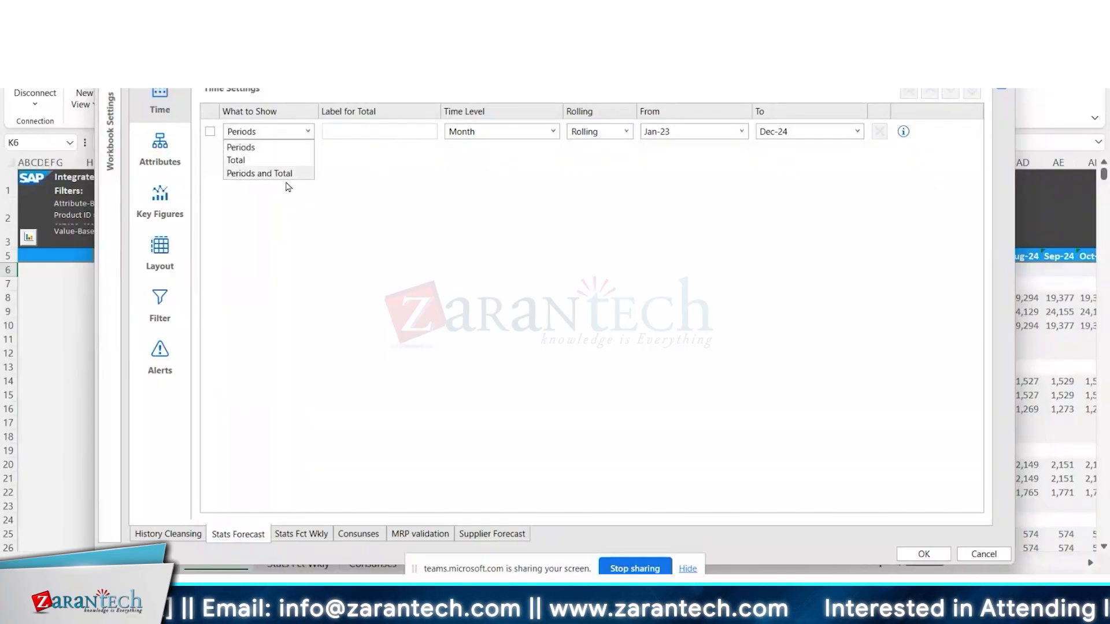
pyautogui.click(329, 183)
pyautogui.click(309, 133)
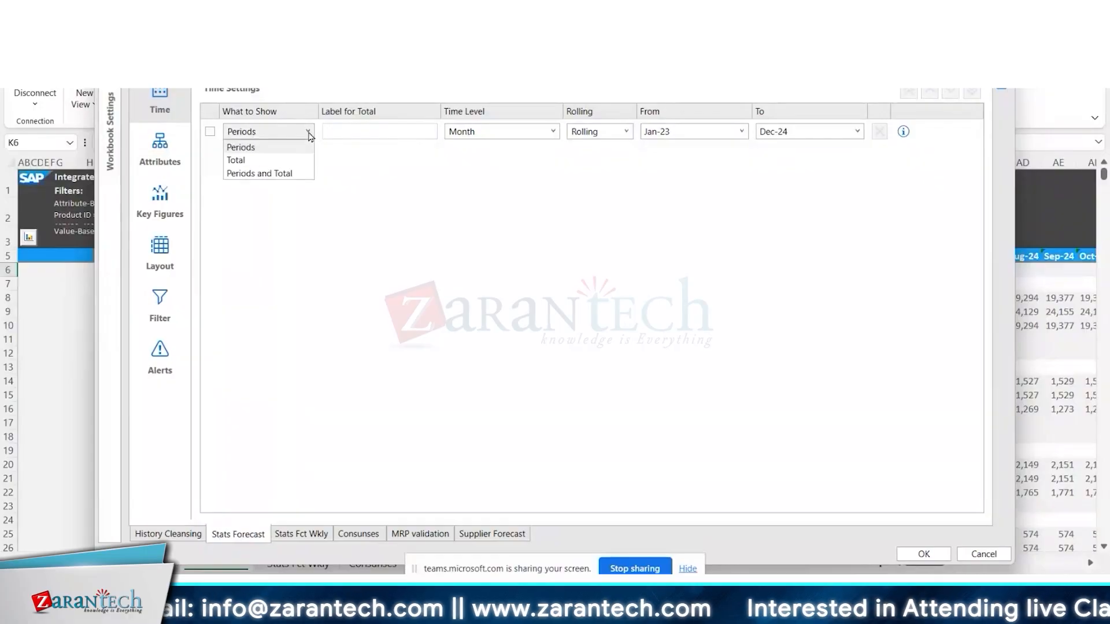
pyautogui.click(326, 215)
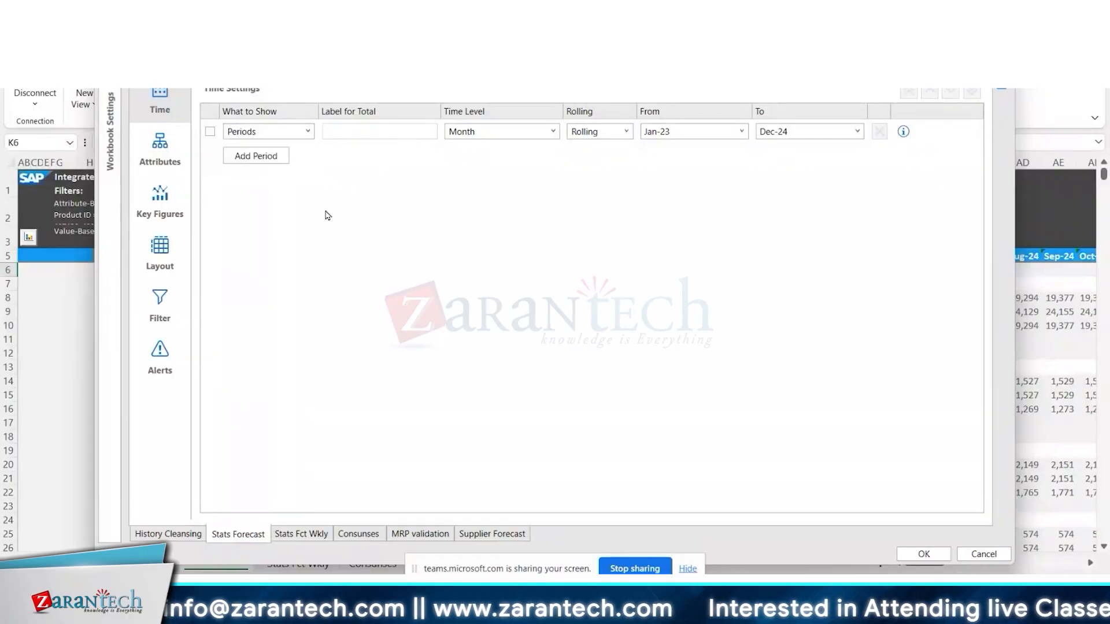
# Step: Add a second period row to the Stats Forecast time settings that shows Total, labelled Grand Total
pyautogui.click(266, 158)
pyautogui.click(306, 156)
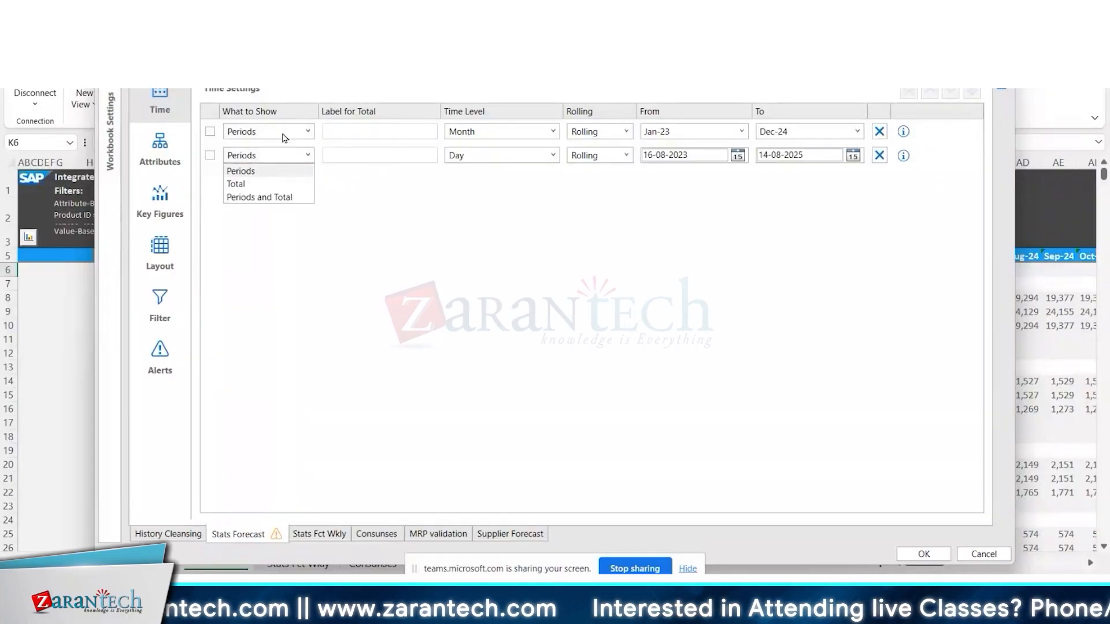
pyautogui.click(283, 138)
pyautogui.click(307, 156)
pyautogui.click(289, 183)
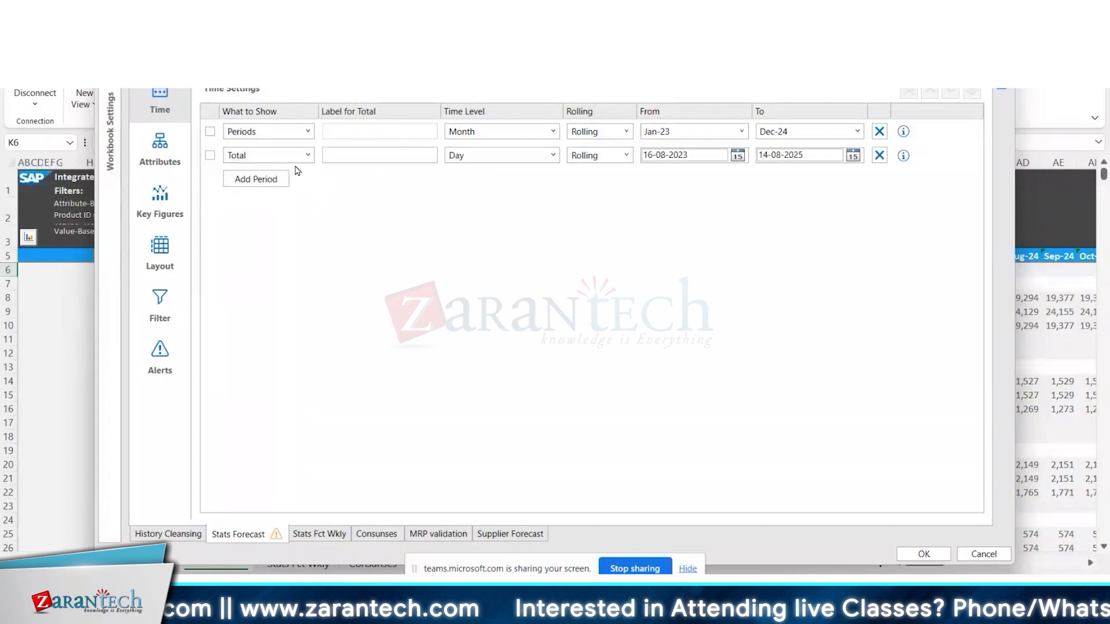
pyautogui.click(307, 157)
pyautogui.click(347, 200)
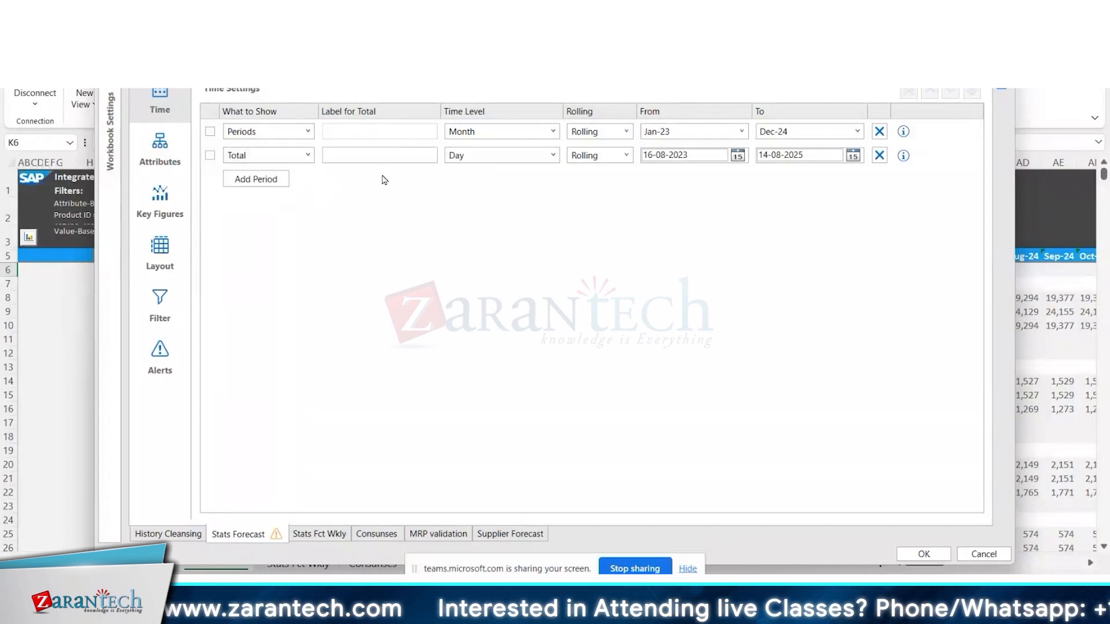
pyautogui.click(343, 156)
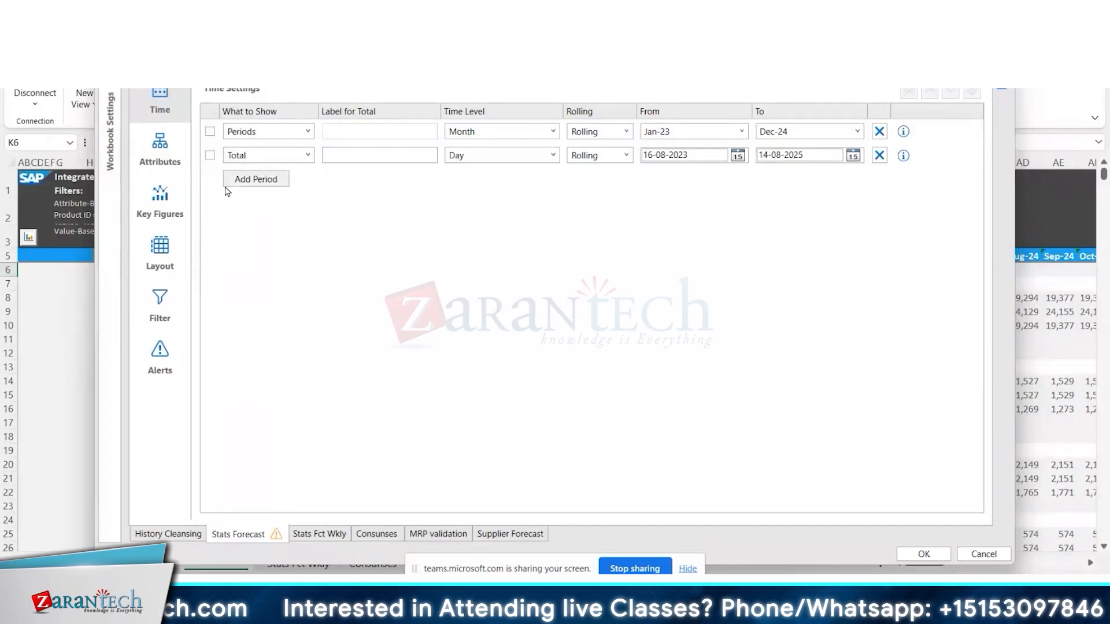
pyautogui.write('Grand To')
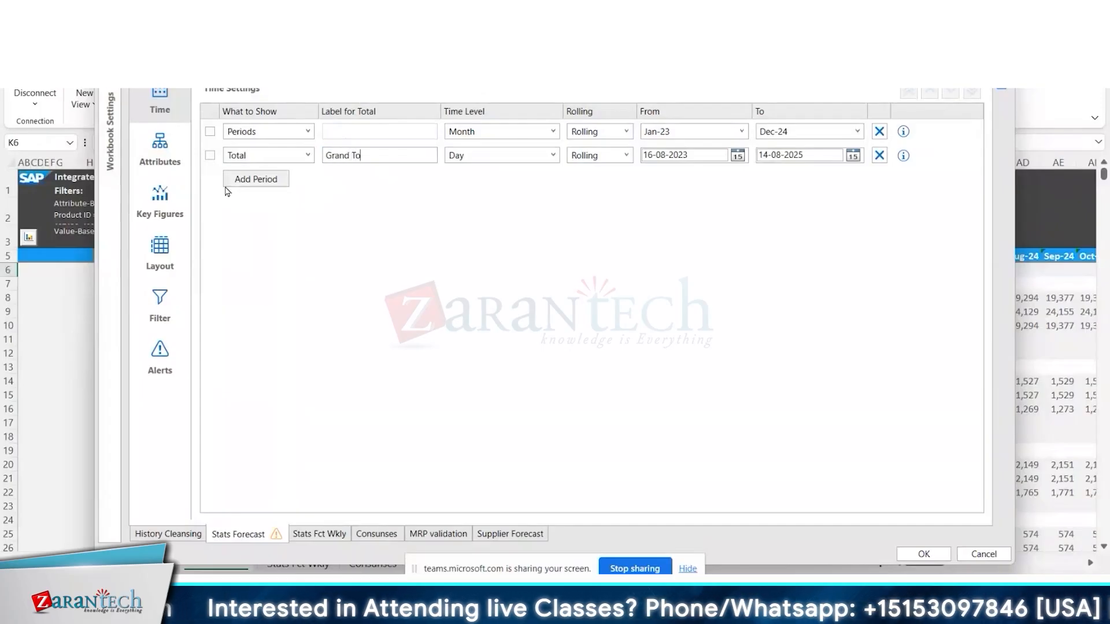
pyautogui.write('tal')
pyautogui.press('Tab')
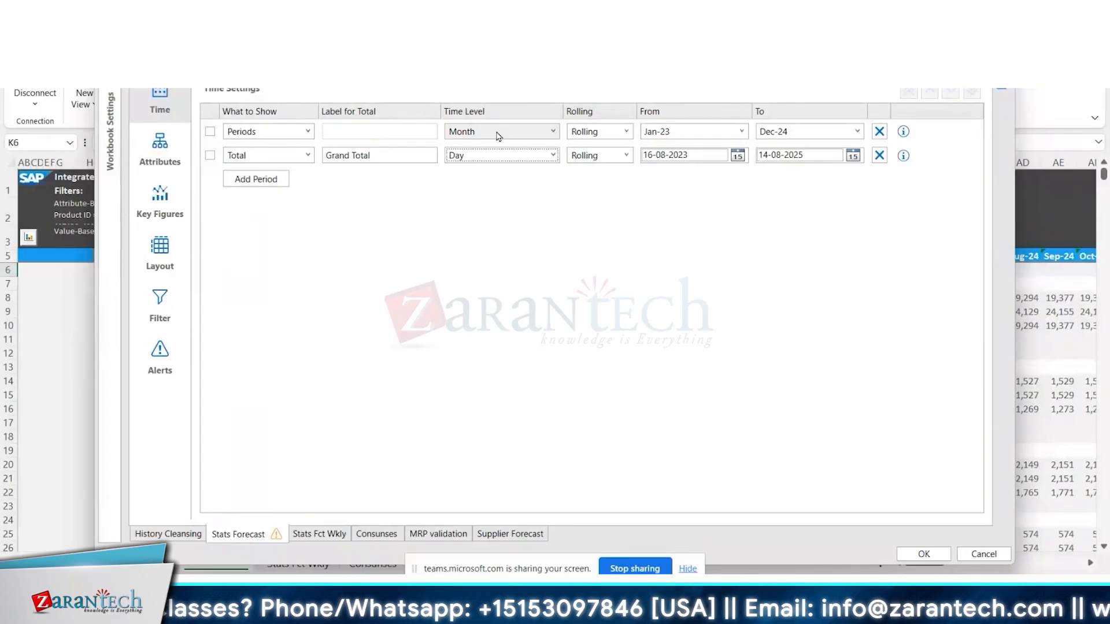
# Step: Try Fiscal Year as the first period row's time level, and set it to Week
pyautogui.click(554, 132)
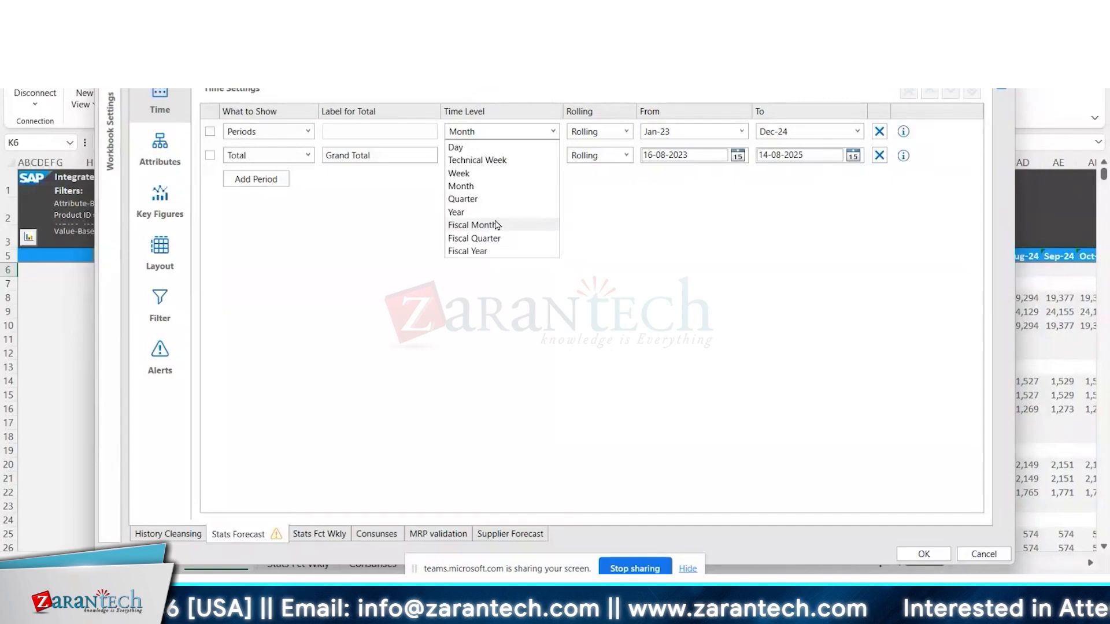
pyautogui.click(500, 253)
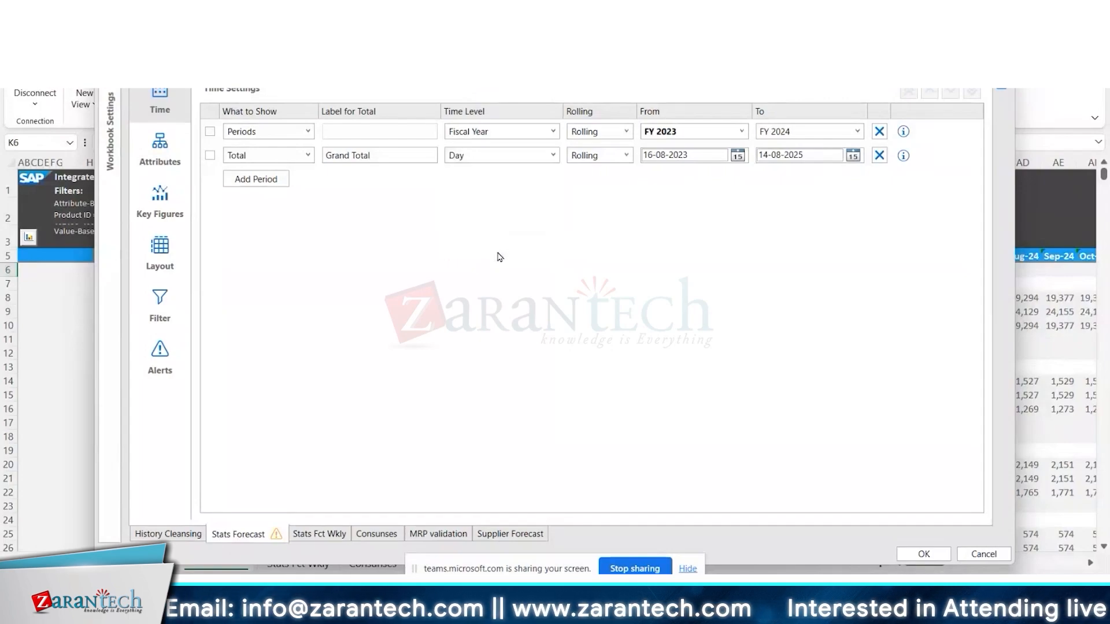
pyautogui.click(510, 135)
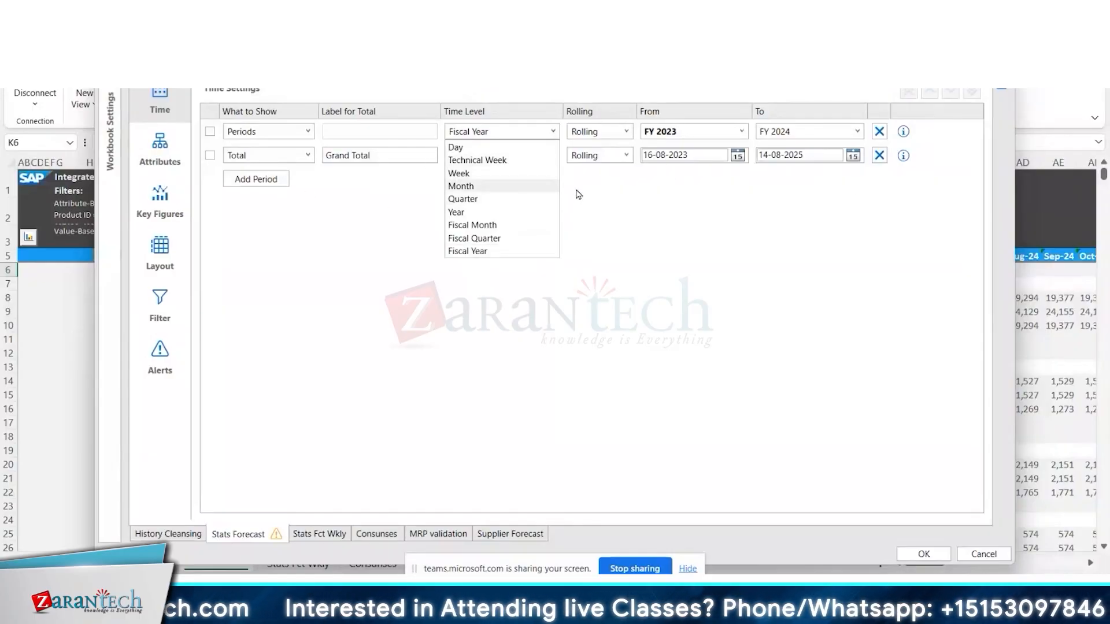
pyautogui.click(464, 175)
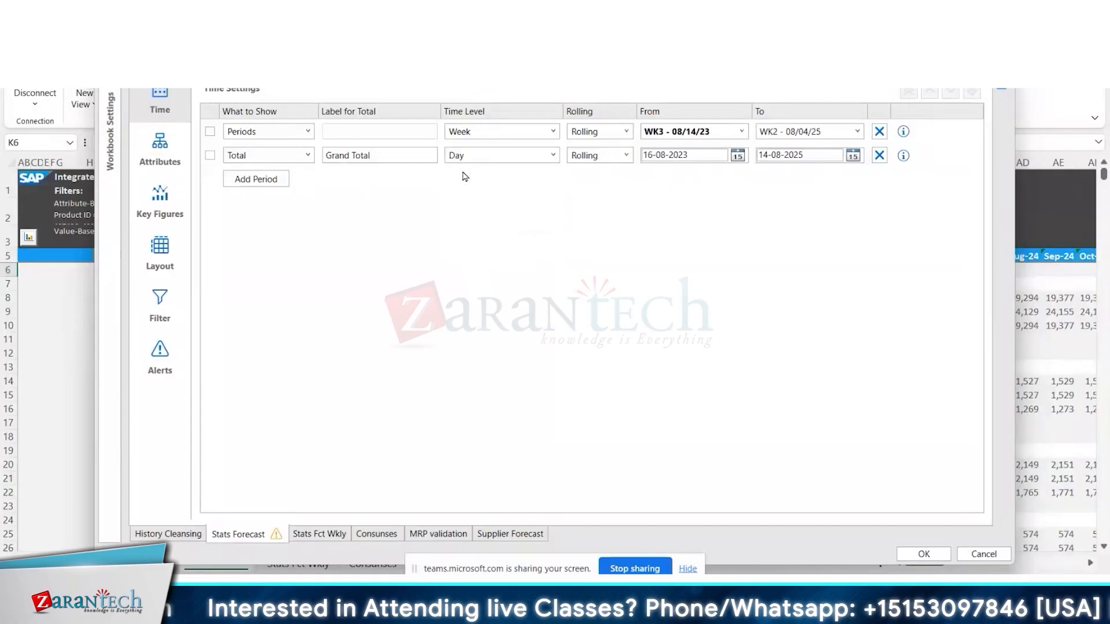
# Step: Check which time levels and What to Show options are available for the Grand Total row
pyautogui.click(484, 157)
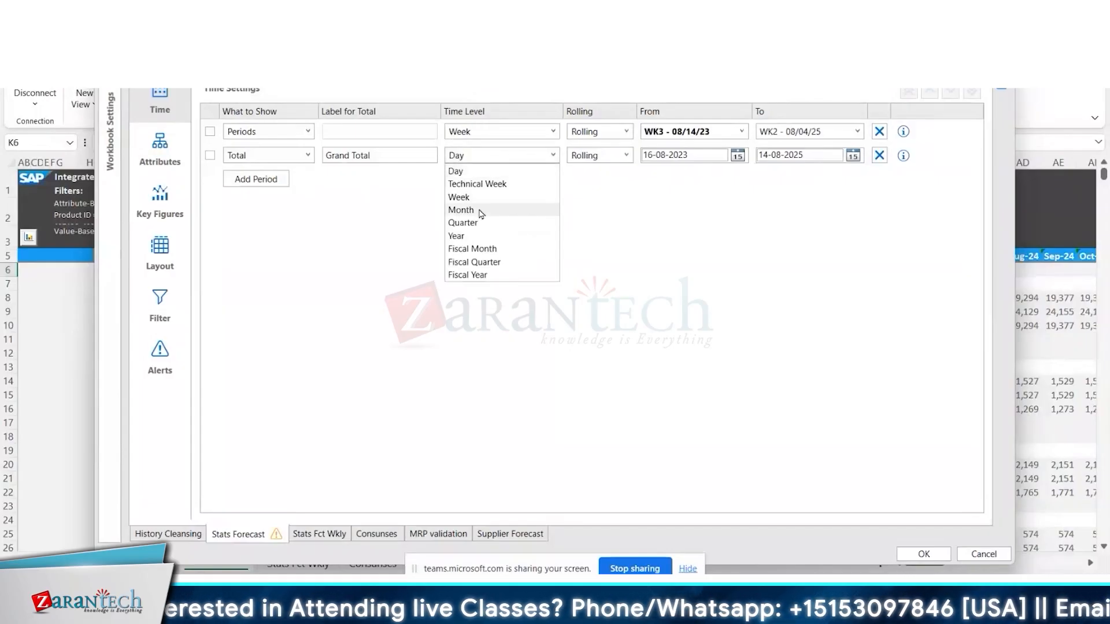
pyautogui.click(573, 199)
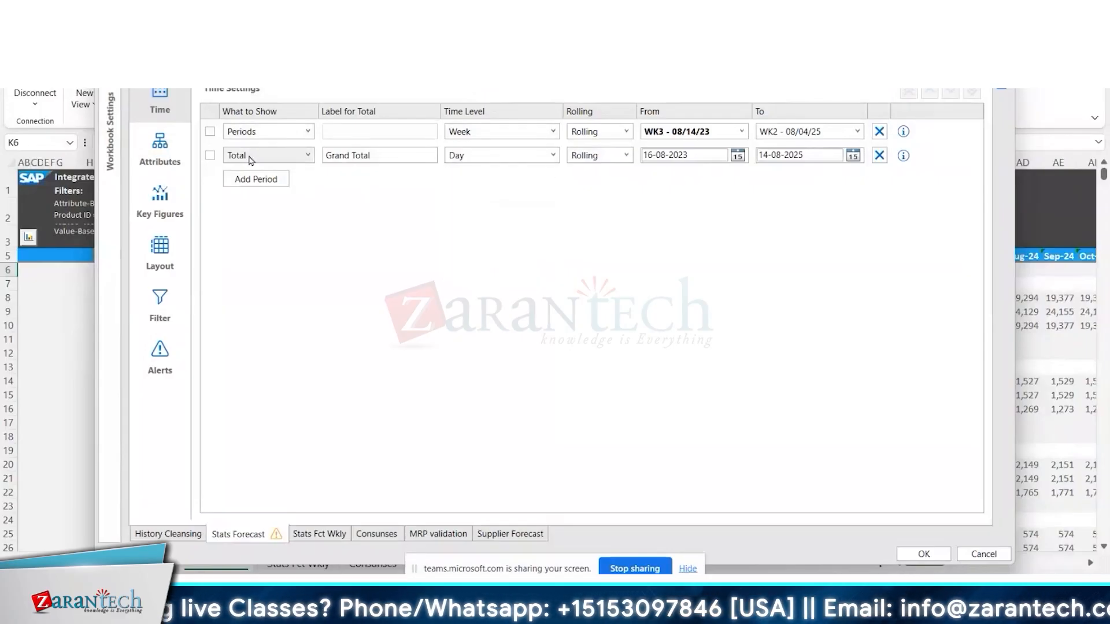
pyautogui.click(309, 157)
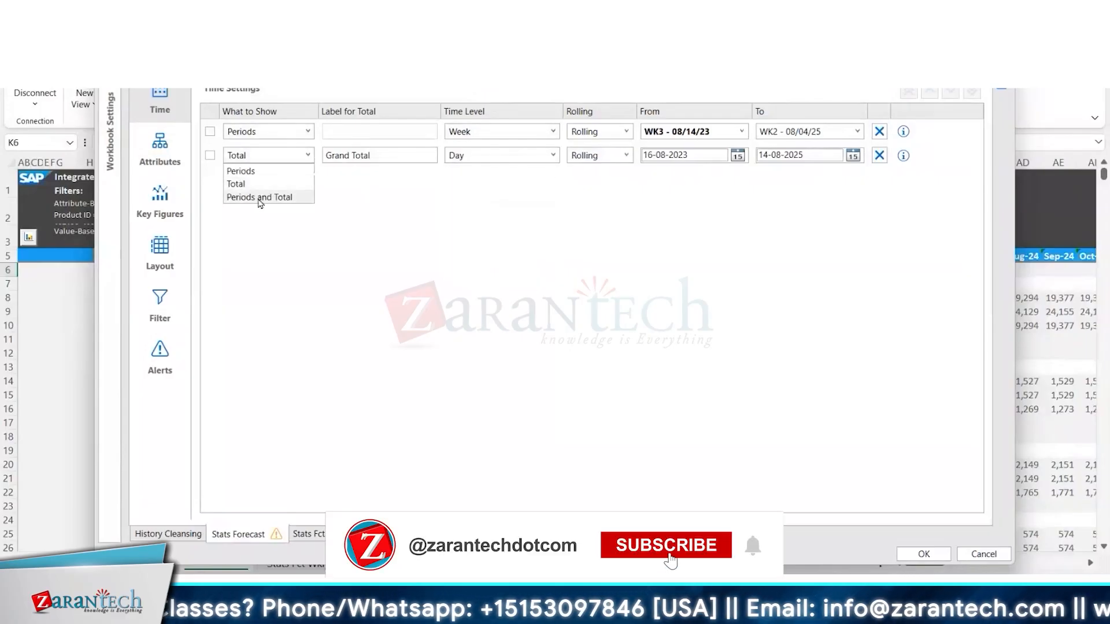
pyautogui.click(450, 209)
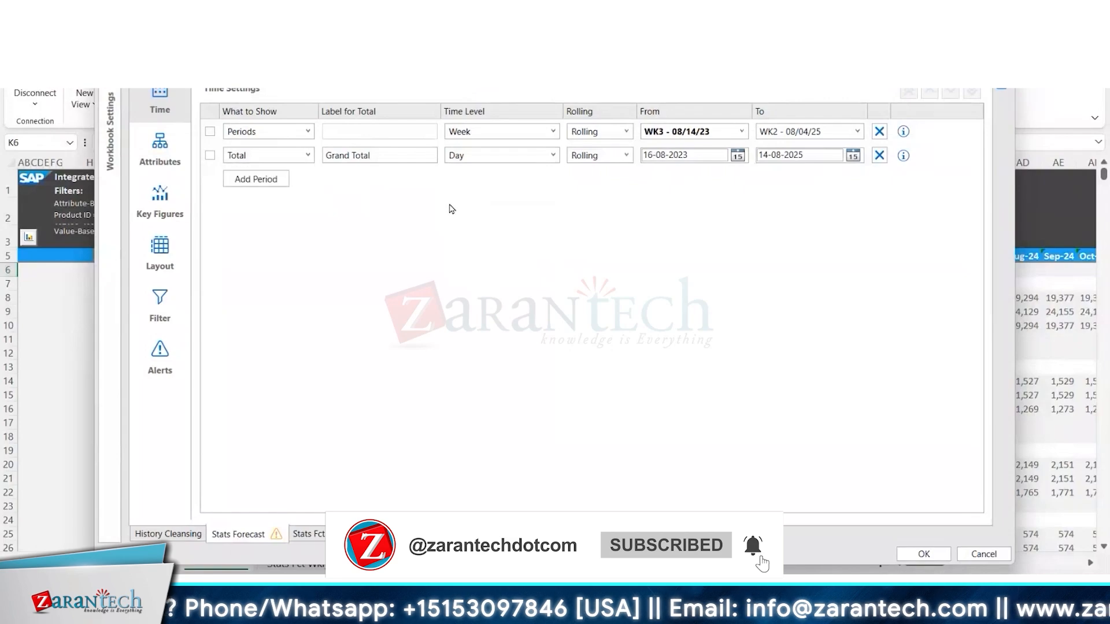
# Step: Set the weekly period row's rolling option to From Rolls and remove the Grand Total row
pyautogui.click(627, 132)
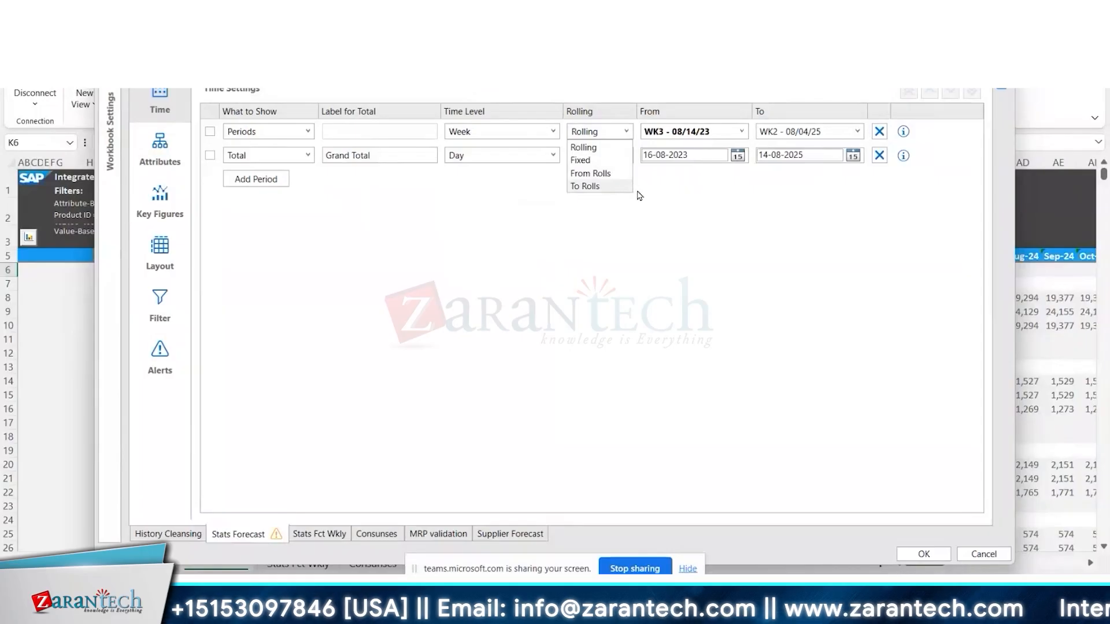
pyautogui.click(668, 136)
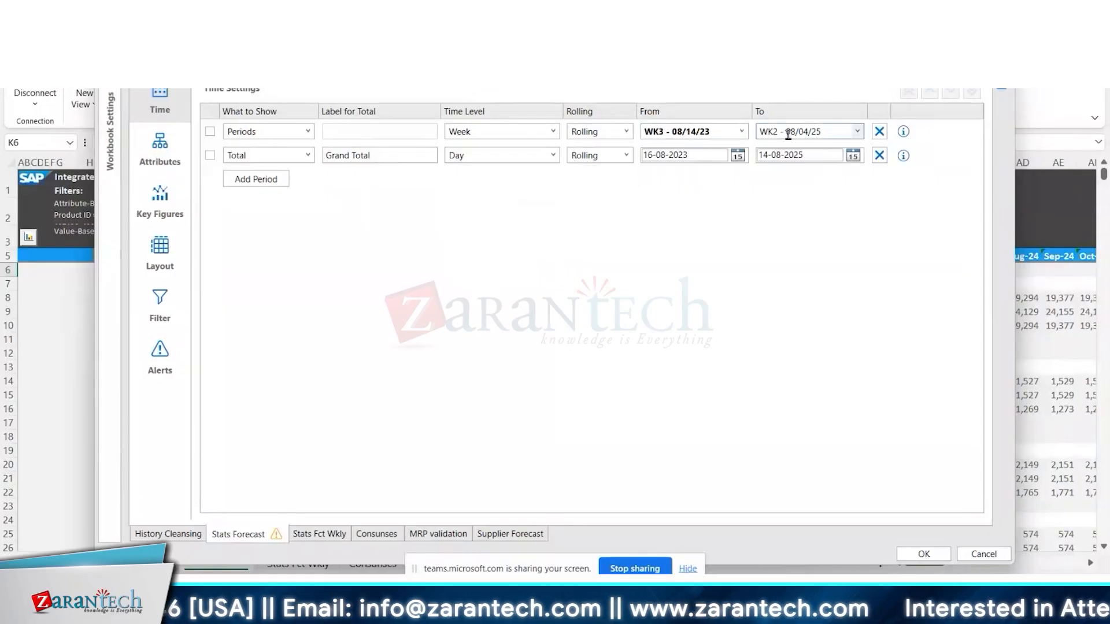
pyautogui.click(626, 133)
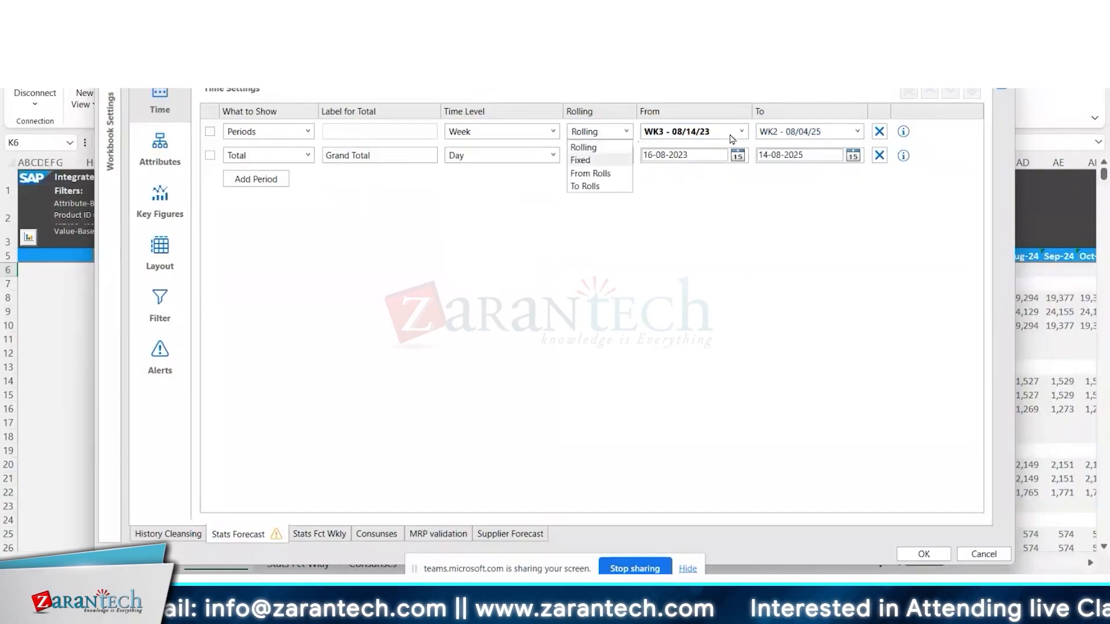
pyautogui.click(587, 162)
pyautogui.click(603, 175)
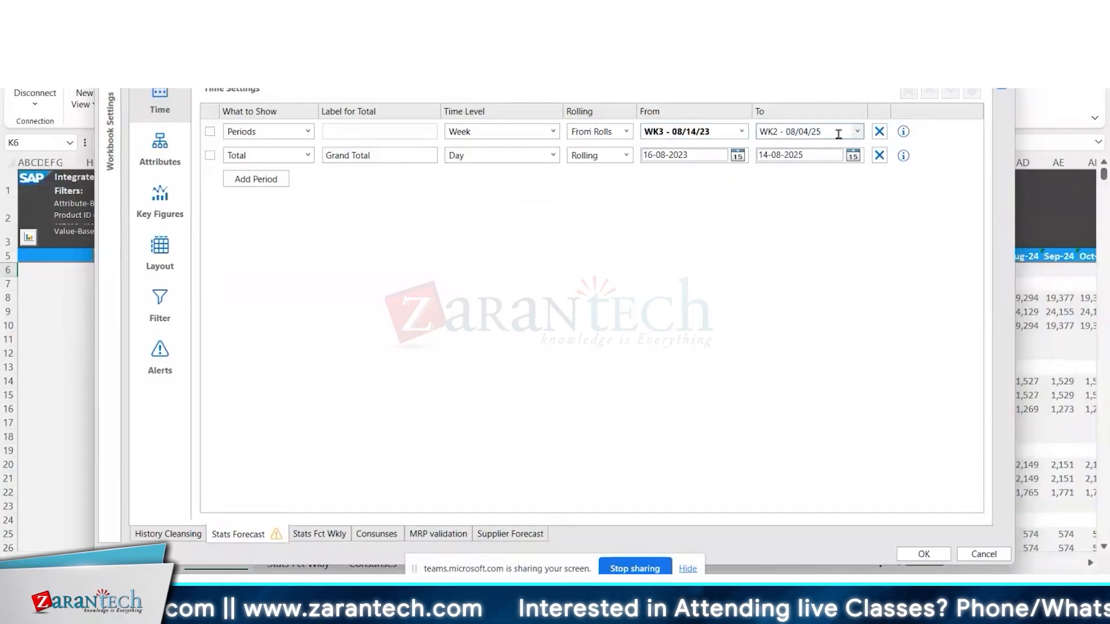
pyautogui.click(627, 134)
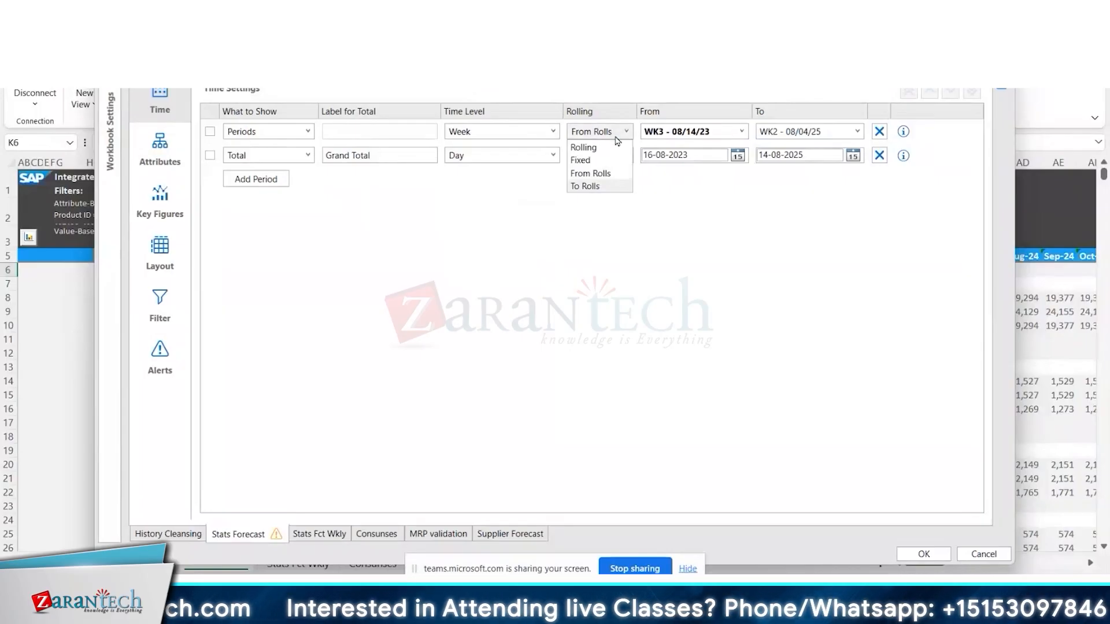
pyautogui.click(614, 176)
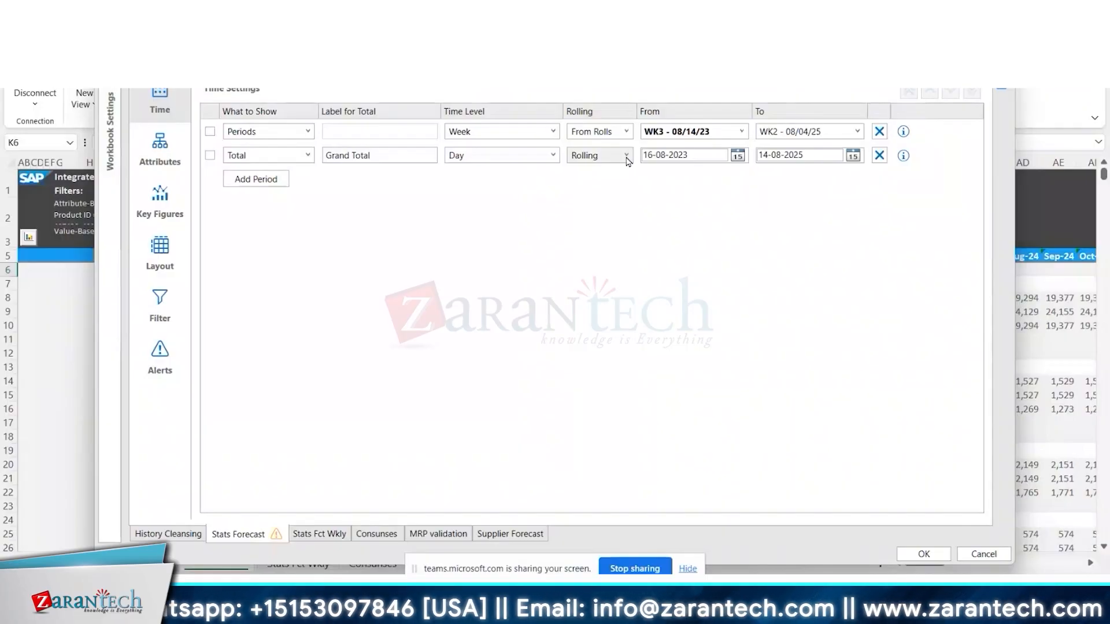
pyautogui.click(879, 155)
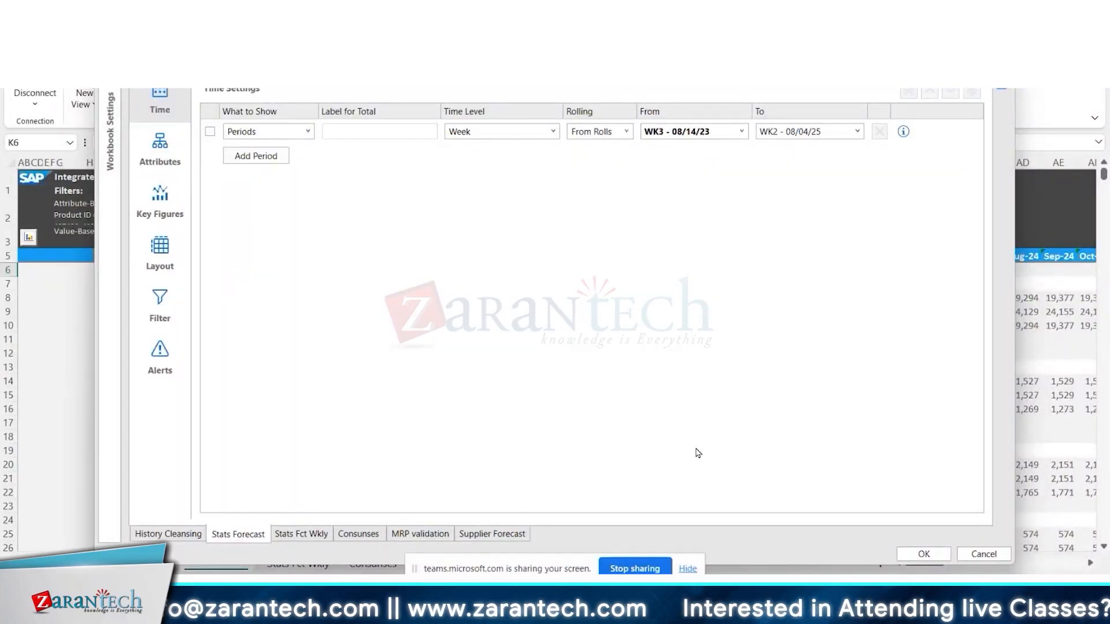
# Step: Switch to the training slides and read the Creating a Time Profile slide
pyautogui.moveTo(731, 603)
pyautogui.click(654, 532)
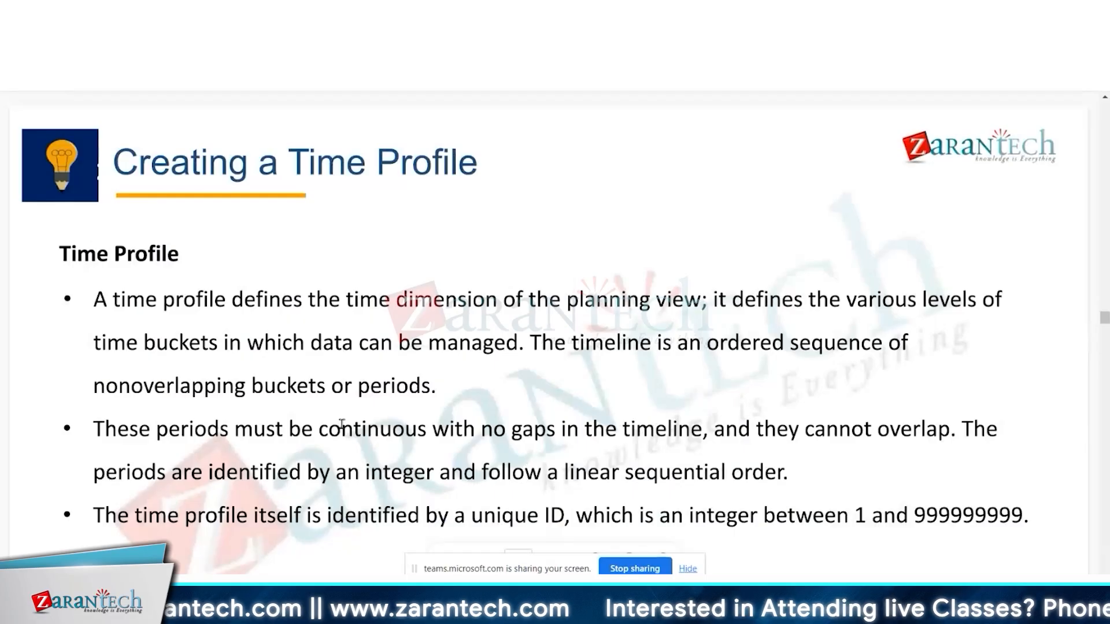
pyautogui.scroll(-1, 162, 399)
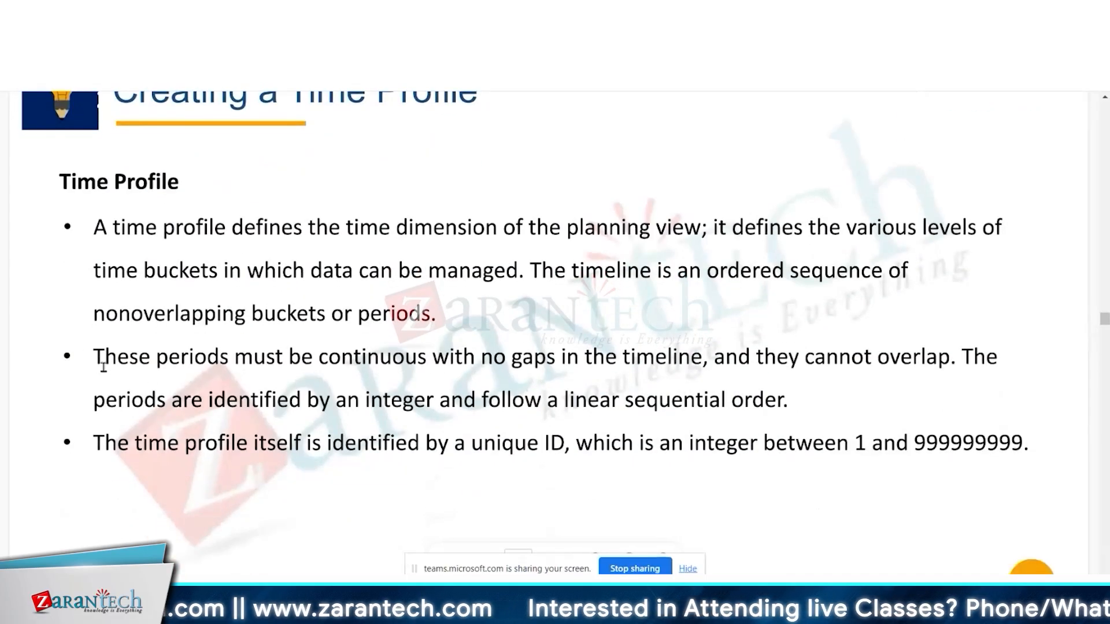